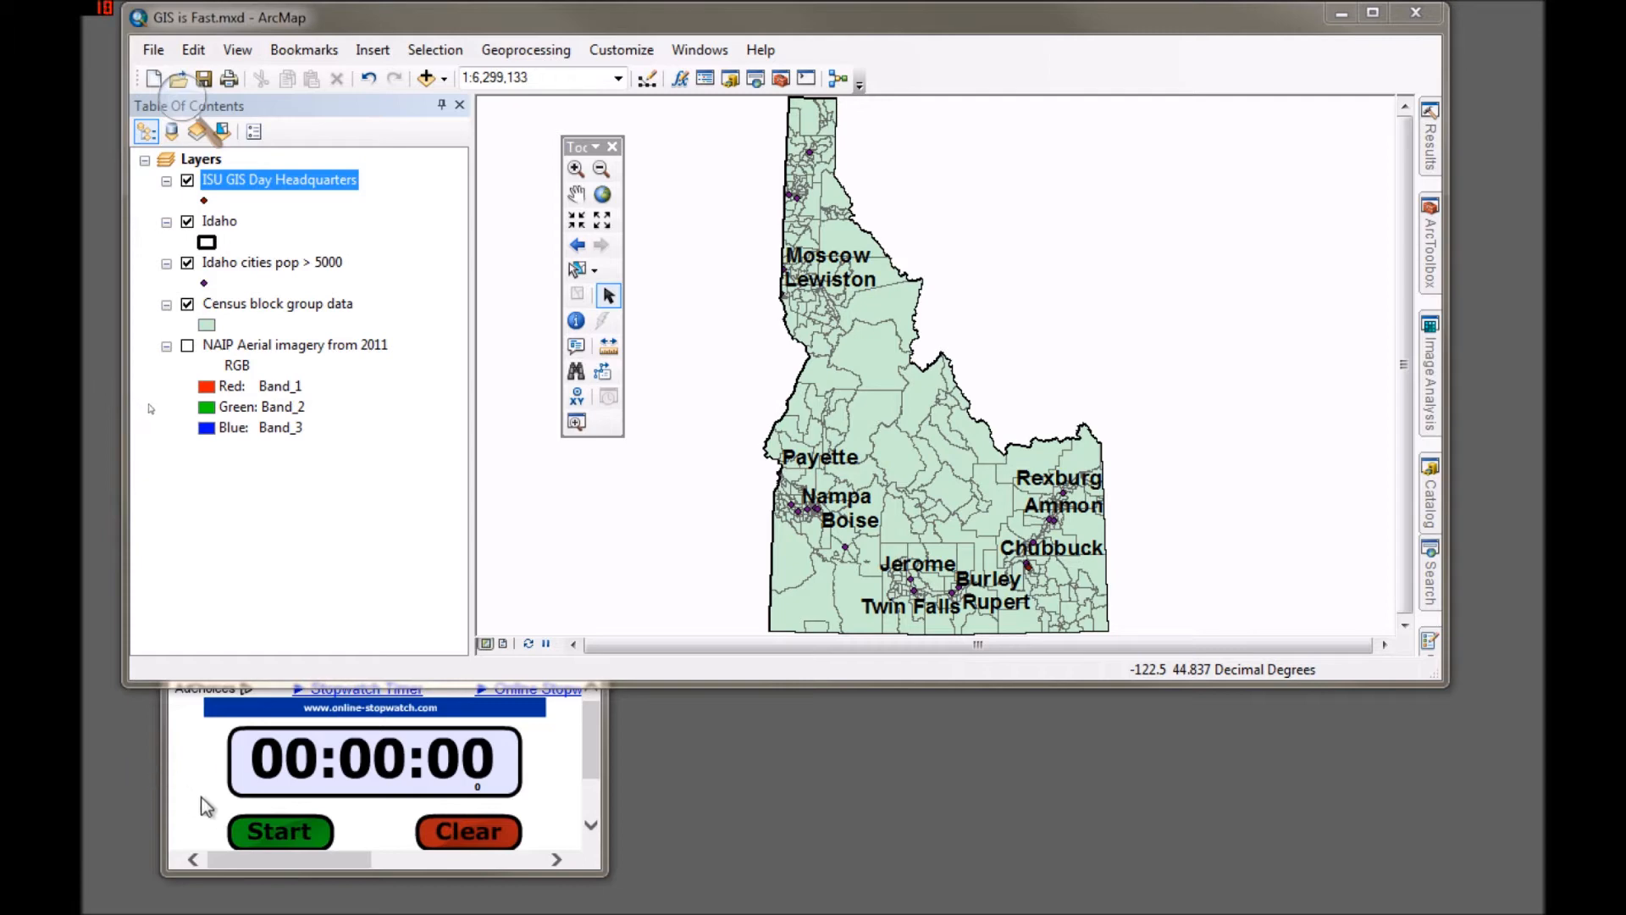
Start the online stopwatch and select the ISU GIS Day Headquarters point near Pocatello on the map
{"action": "left_click", "coordinate": [277, 835]}
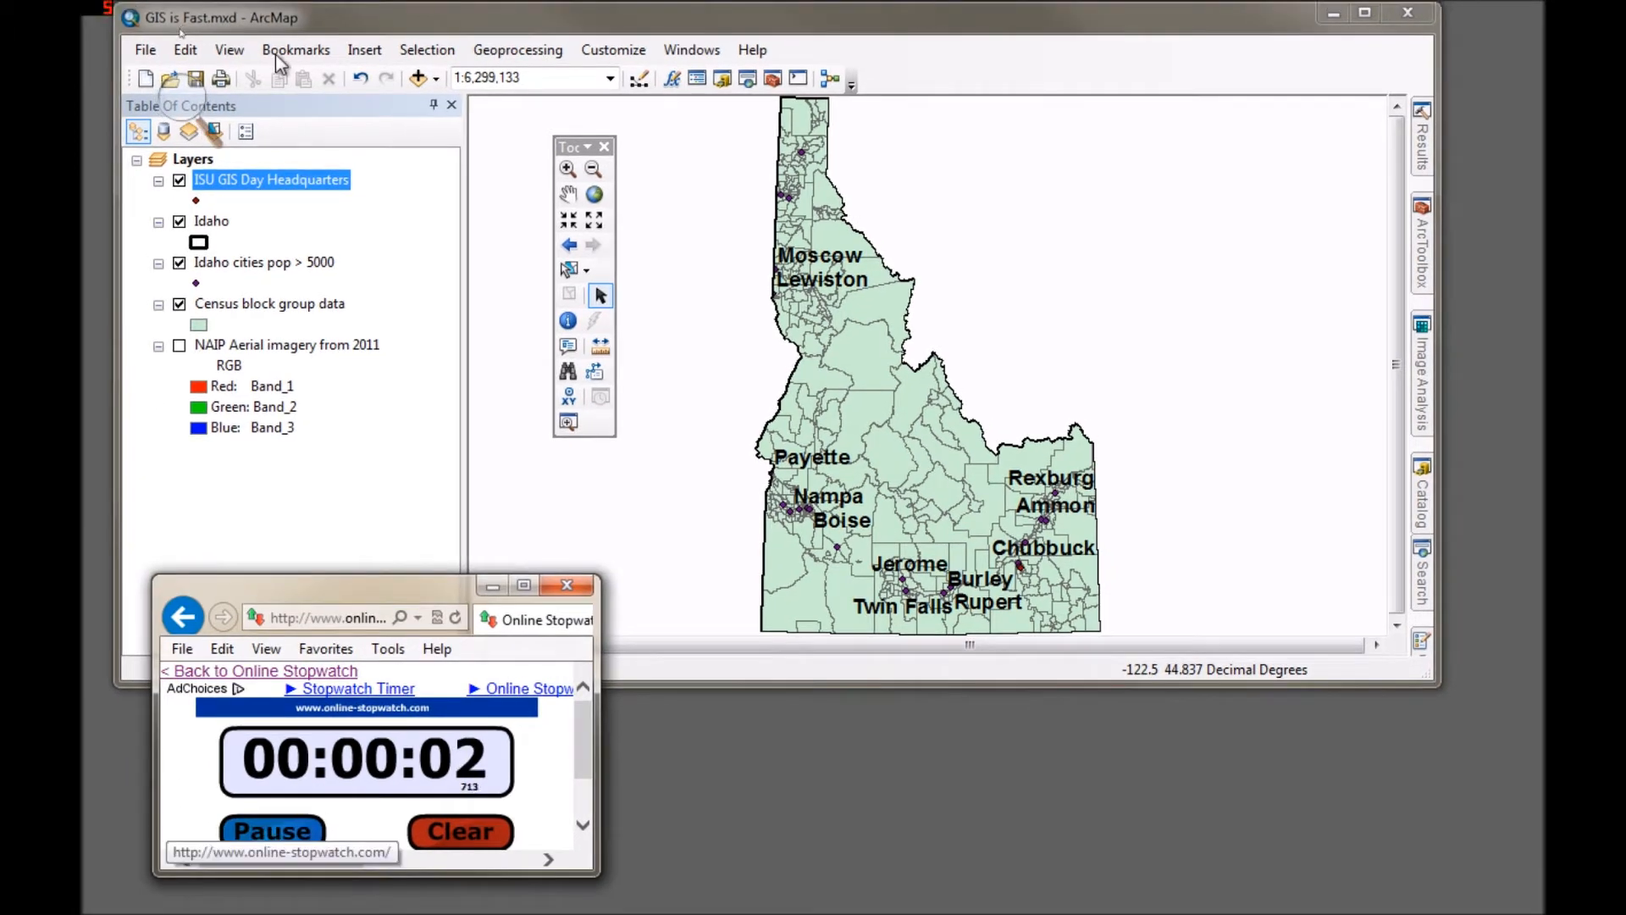
{"action": "left_click", "coordinate": [361, 14]}
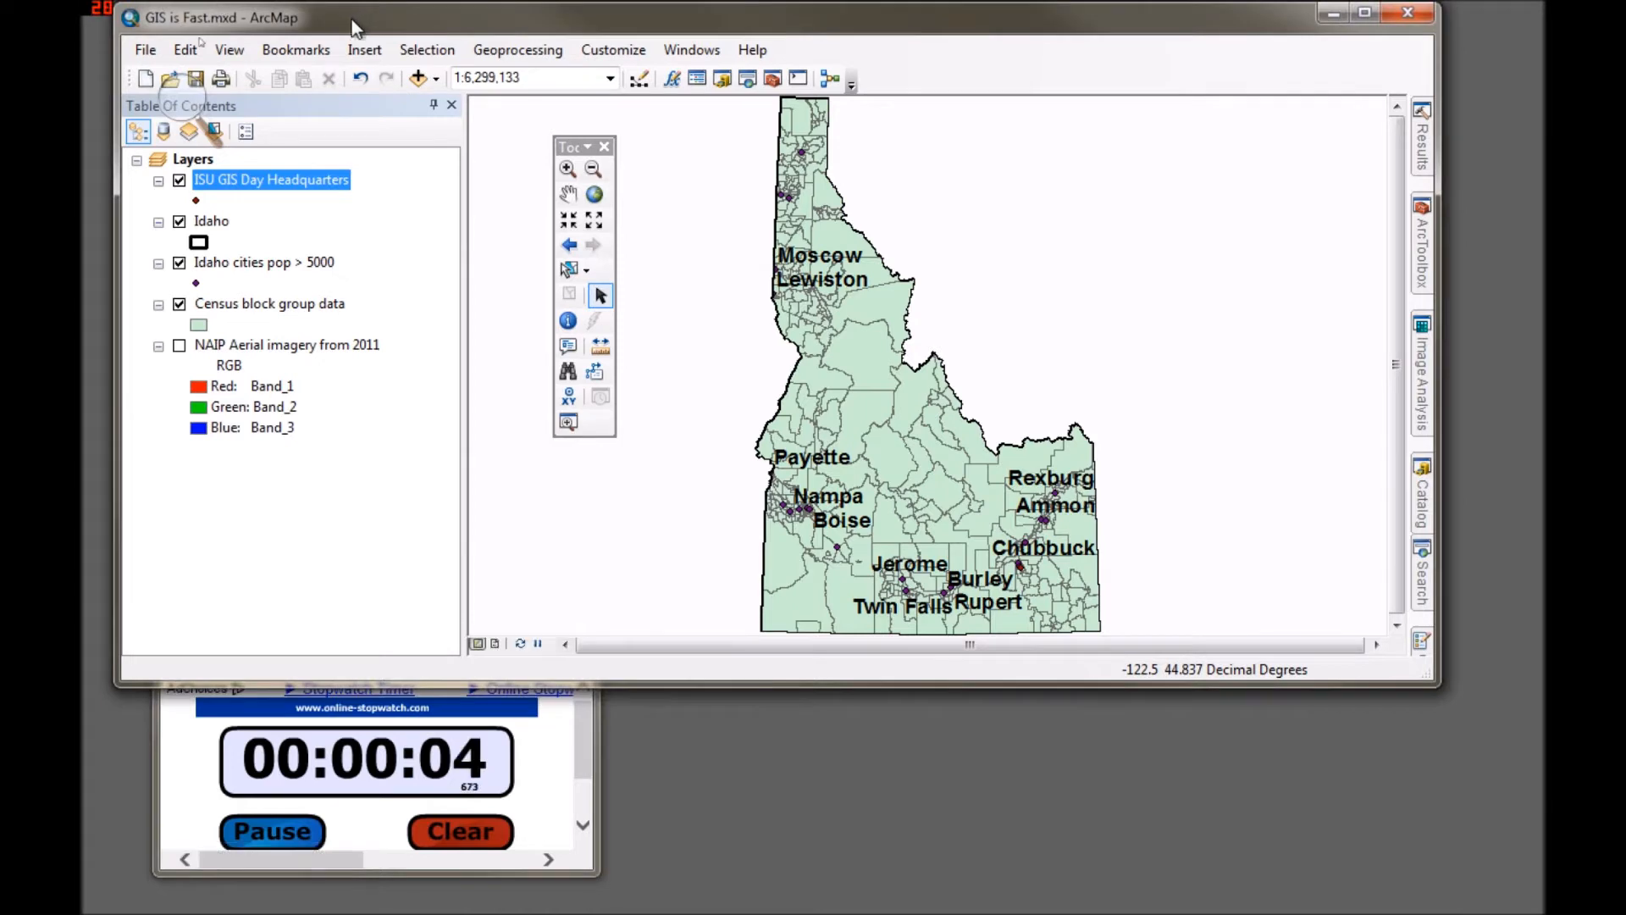
{"action": "left_click", "coordinate": [567, 169]}
{"action": "left_click_drag", "start_coordinate": [1005, 552], "coordinate": [1042, 580]}
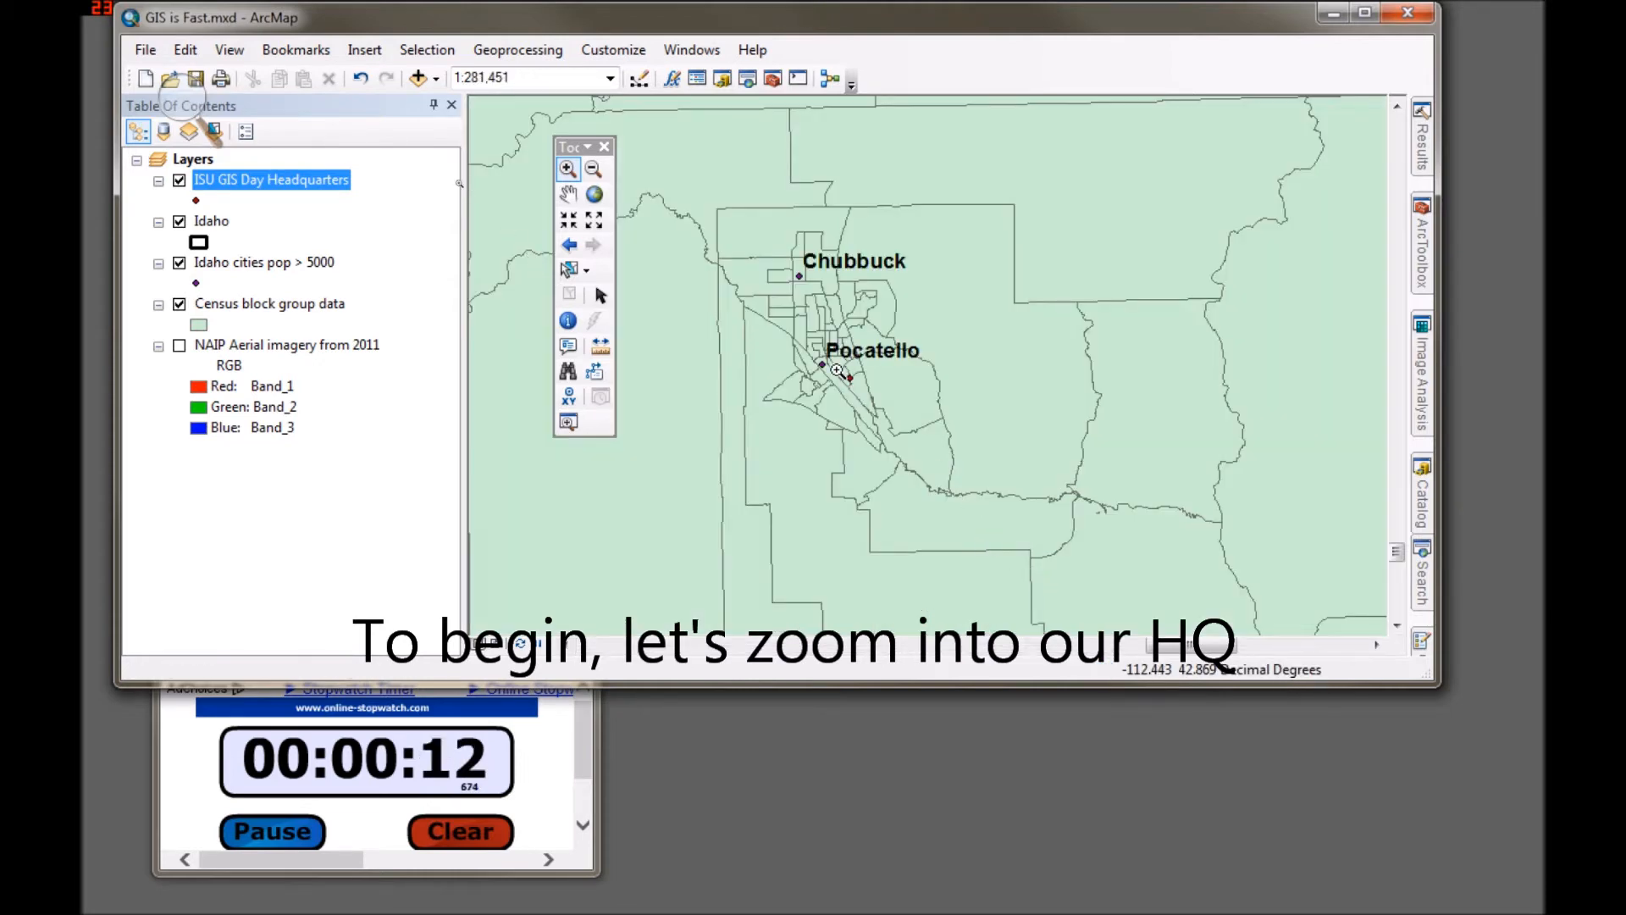
{"action": "left_click", "coordinate": [568, 269]}
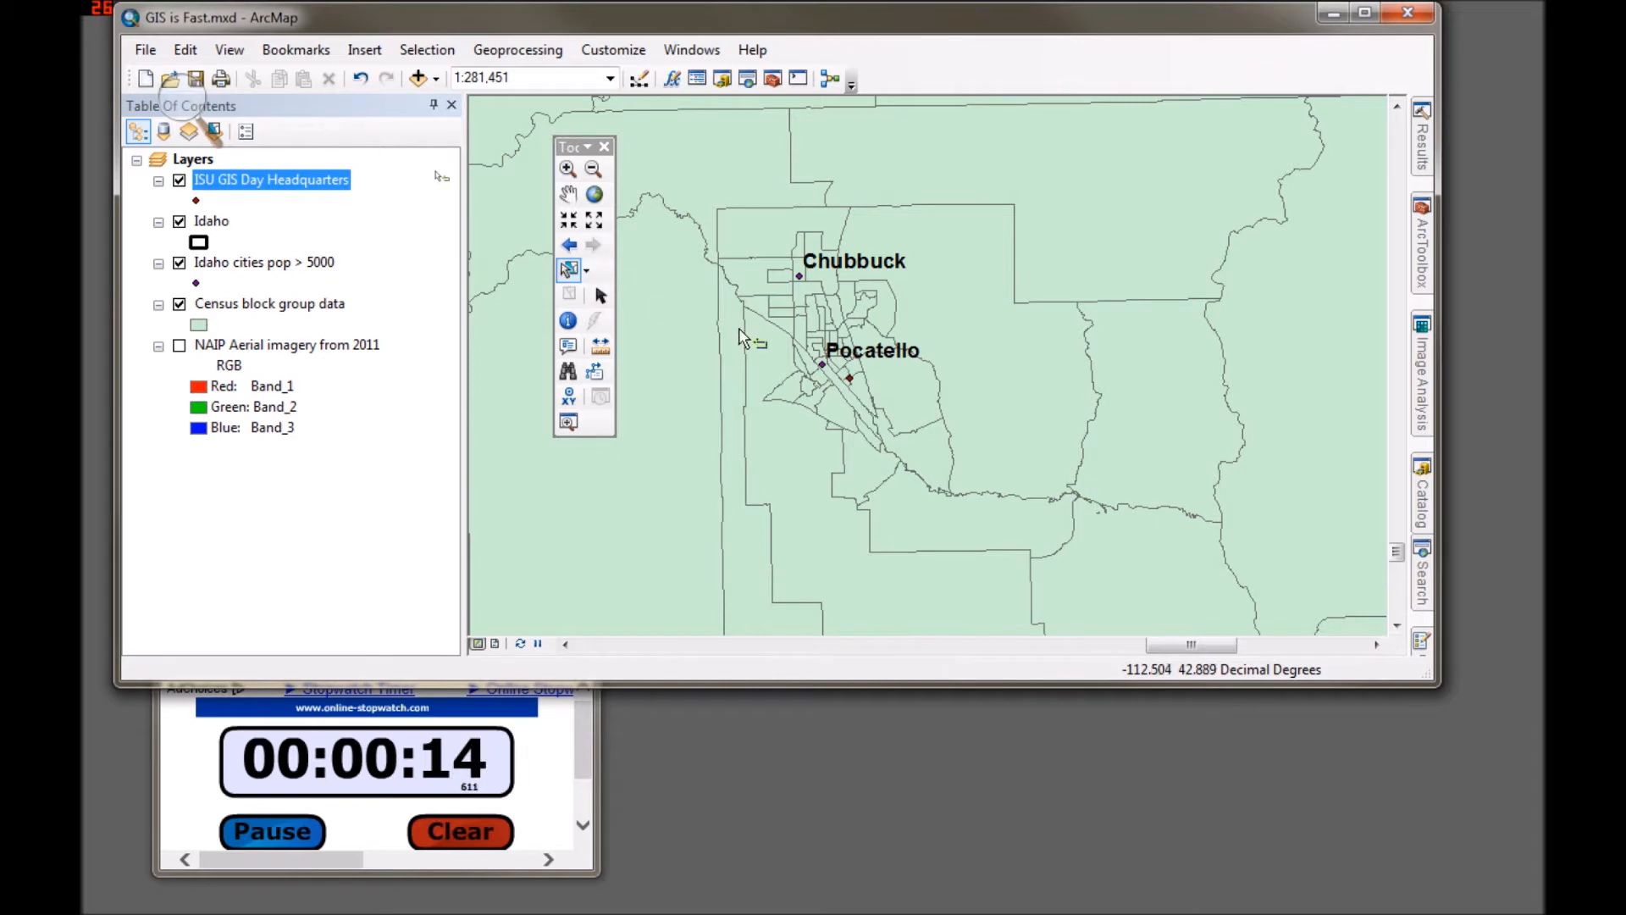
{"action": "left_click", "coordinate": [851, 383]}
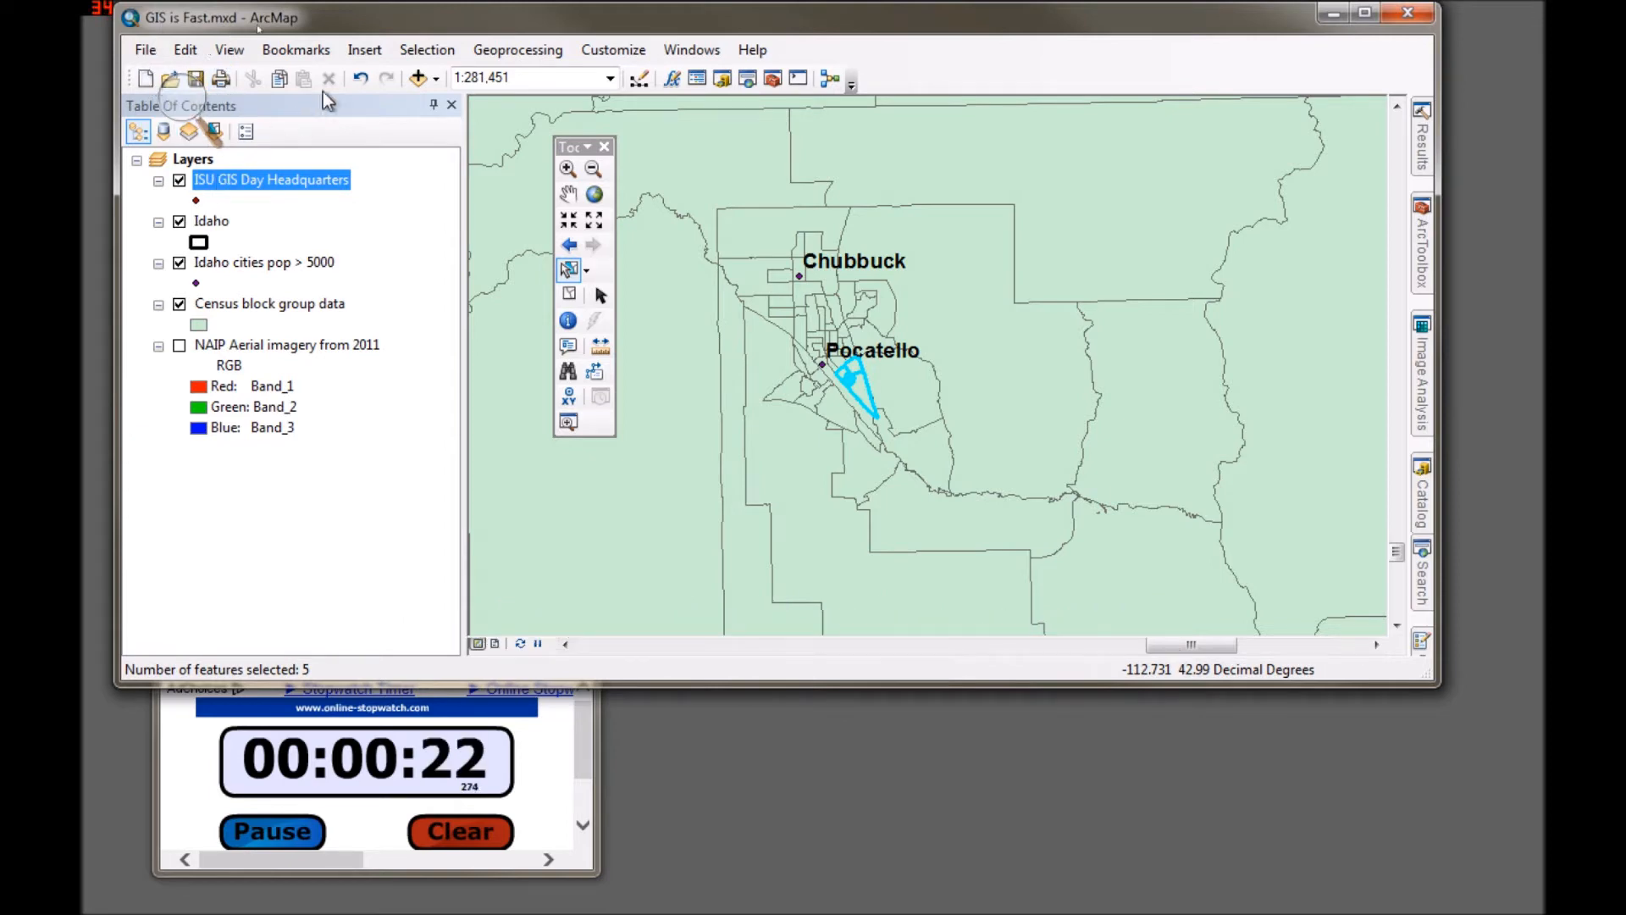
Set up a Select By Location query on Census block group data with ISU GIS Day Headquarters as the source layer
{"action": "left_click", "coordinate": [428, 51]}
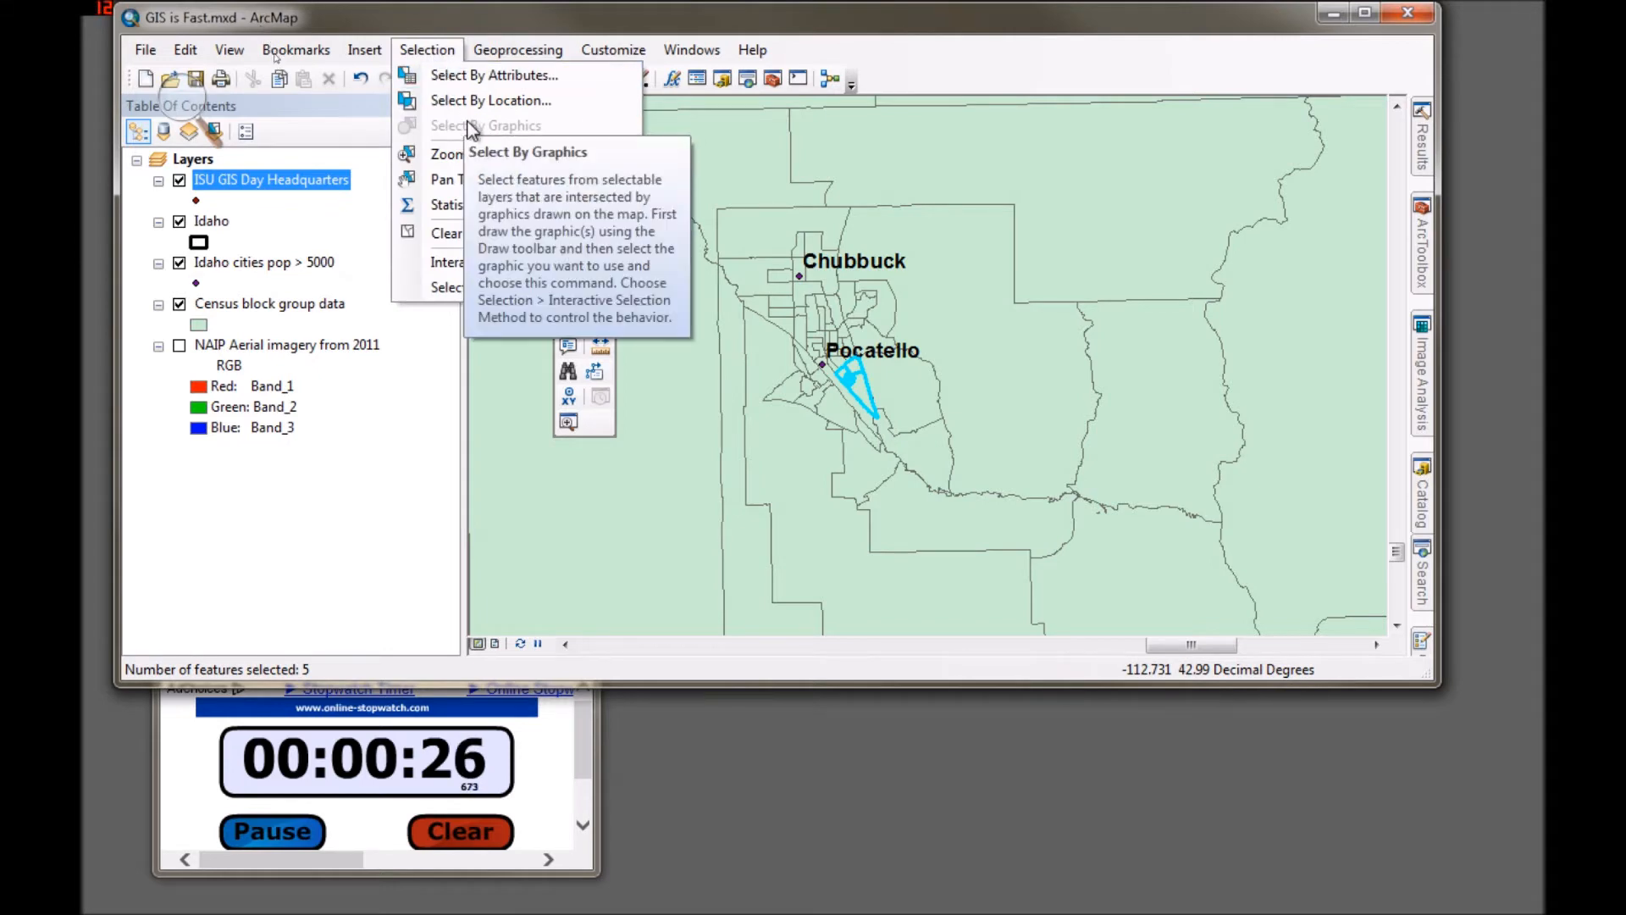
{"action": "left_click", "coordinate": [463, 98]}
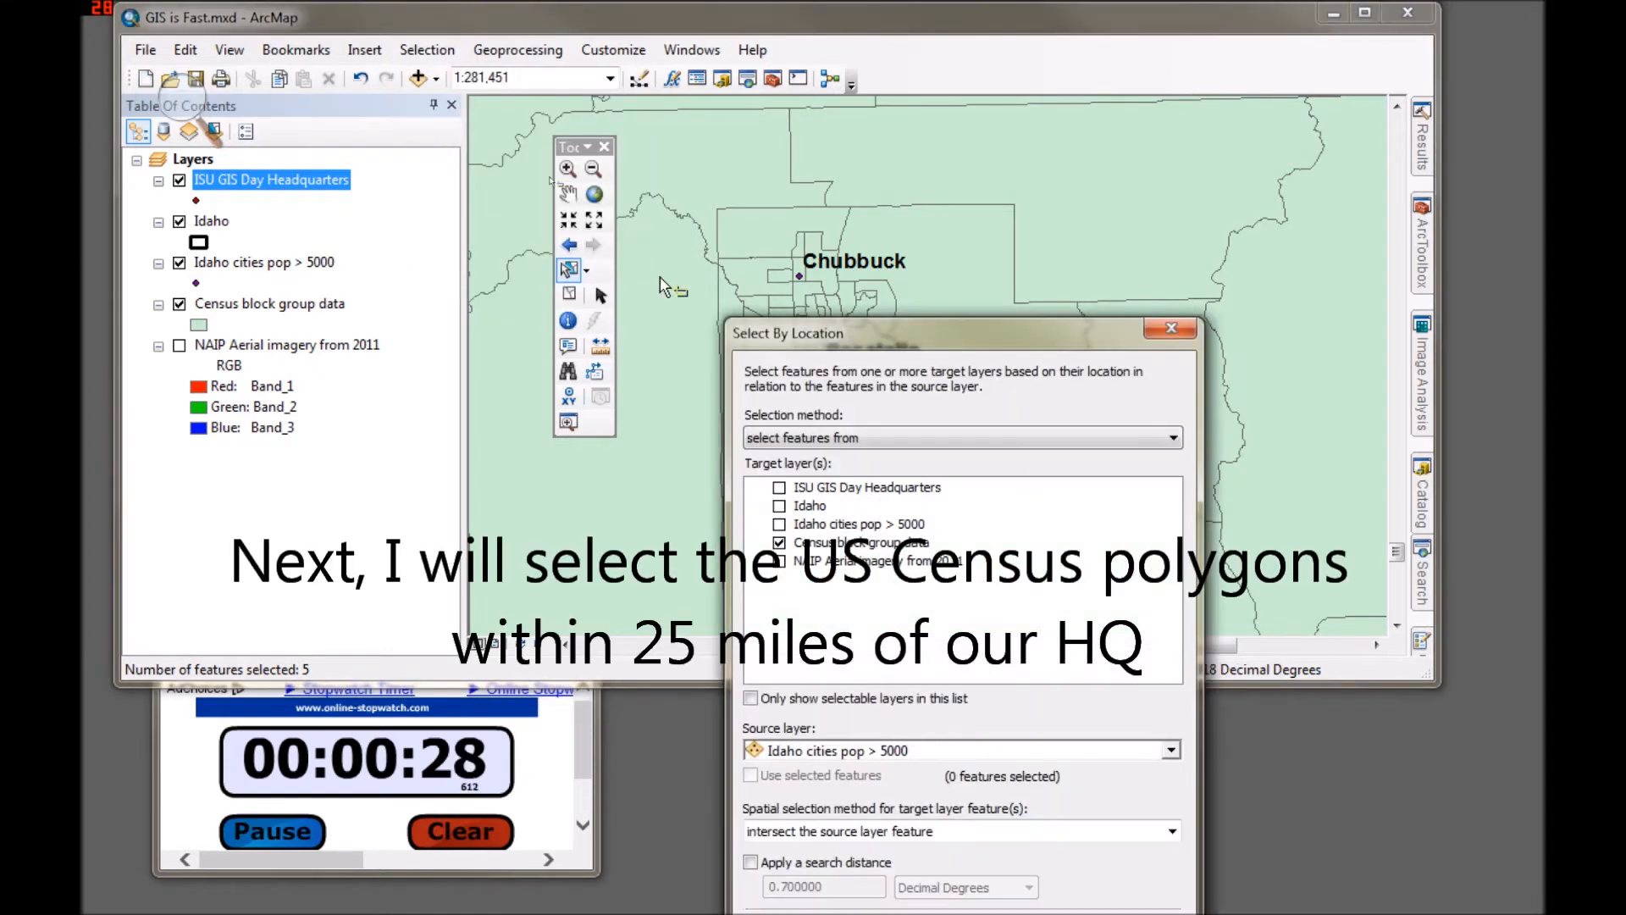
{"action": "left_click_drag", "start_coordinate": [968, 333], "coordinate": [724, 95]}
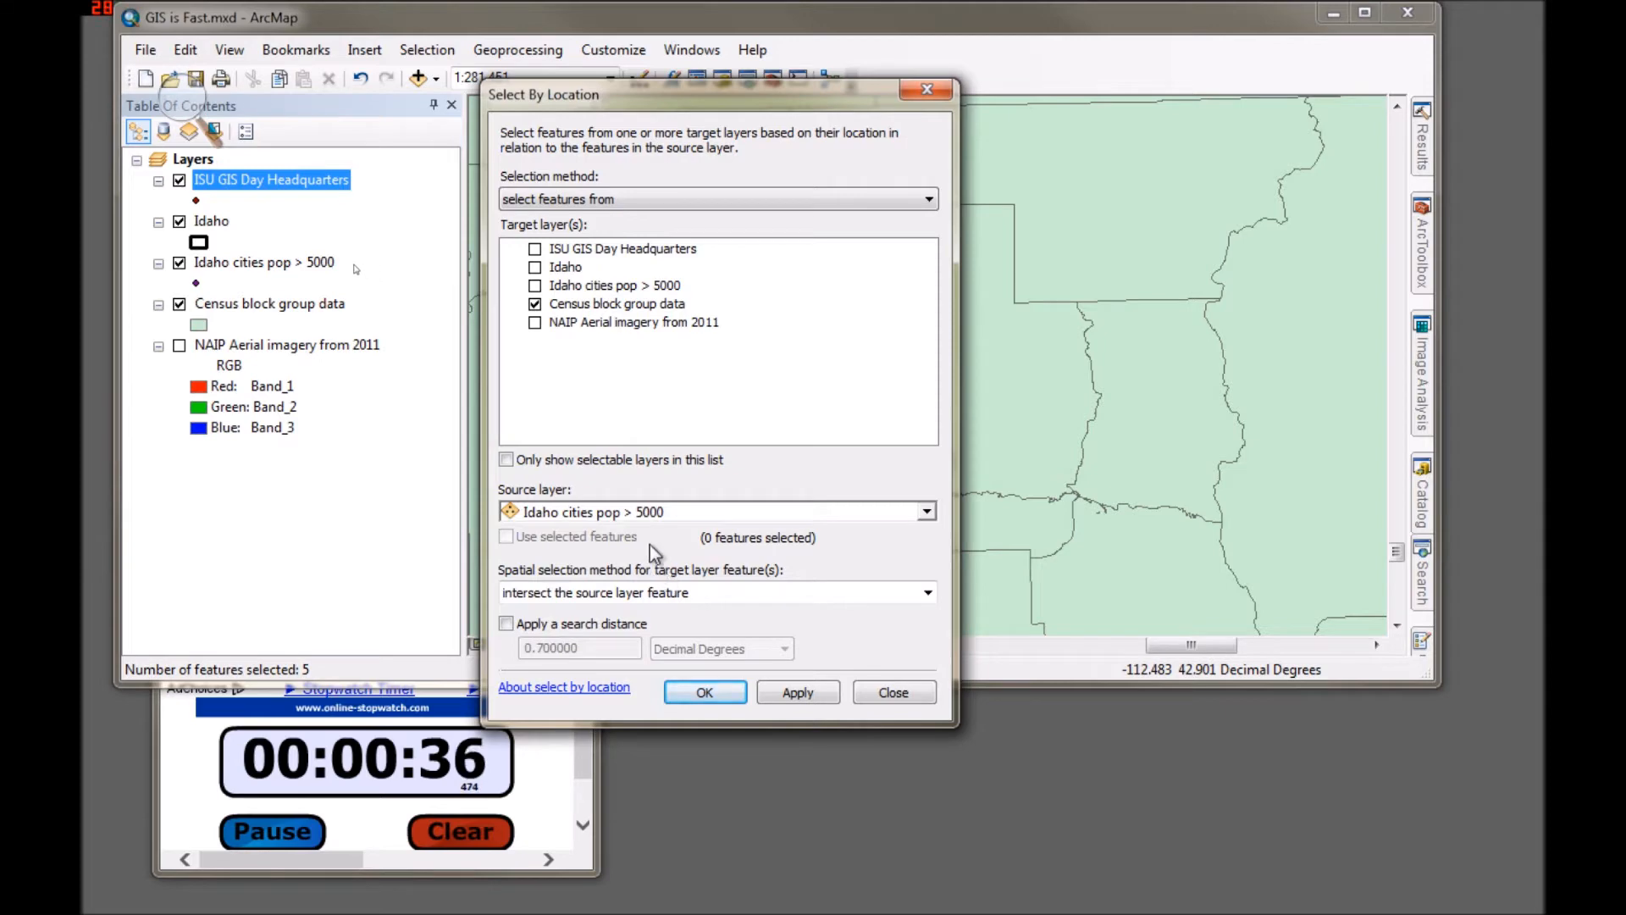
{"action": "left_click", "coordinate": [926, 511]}
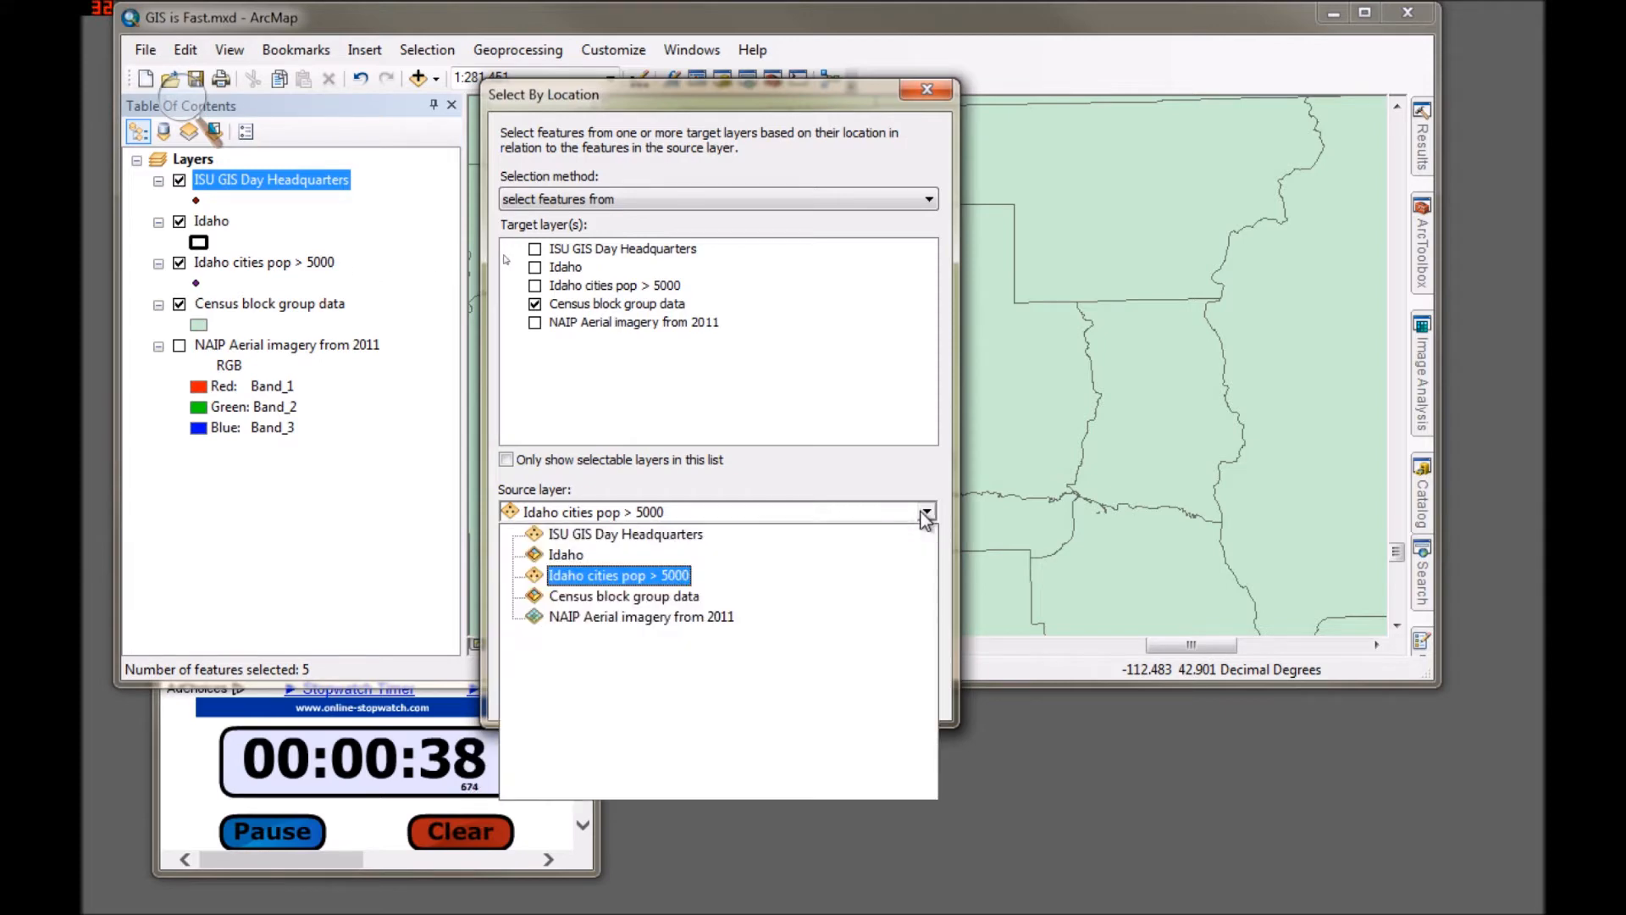
{"action": "left_click", "coordinate": [637, 534]}
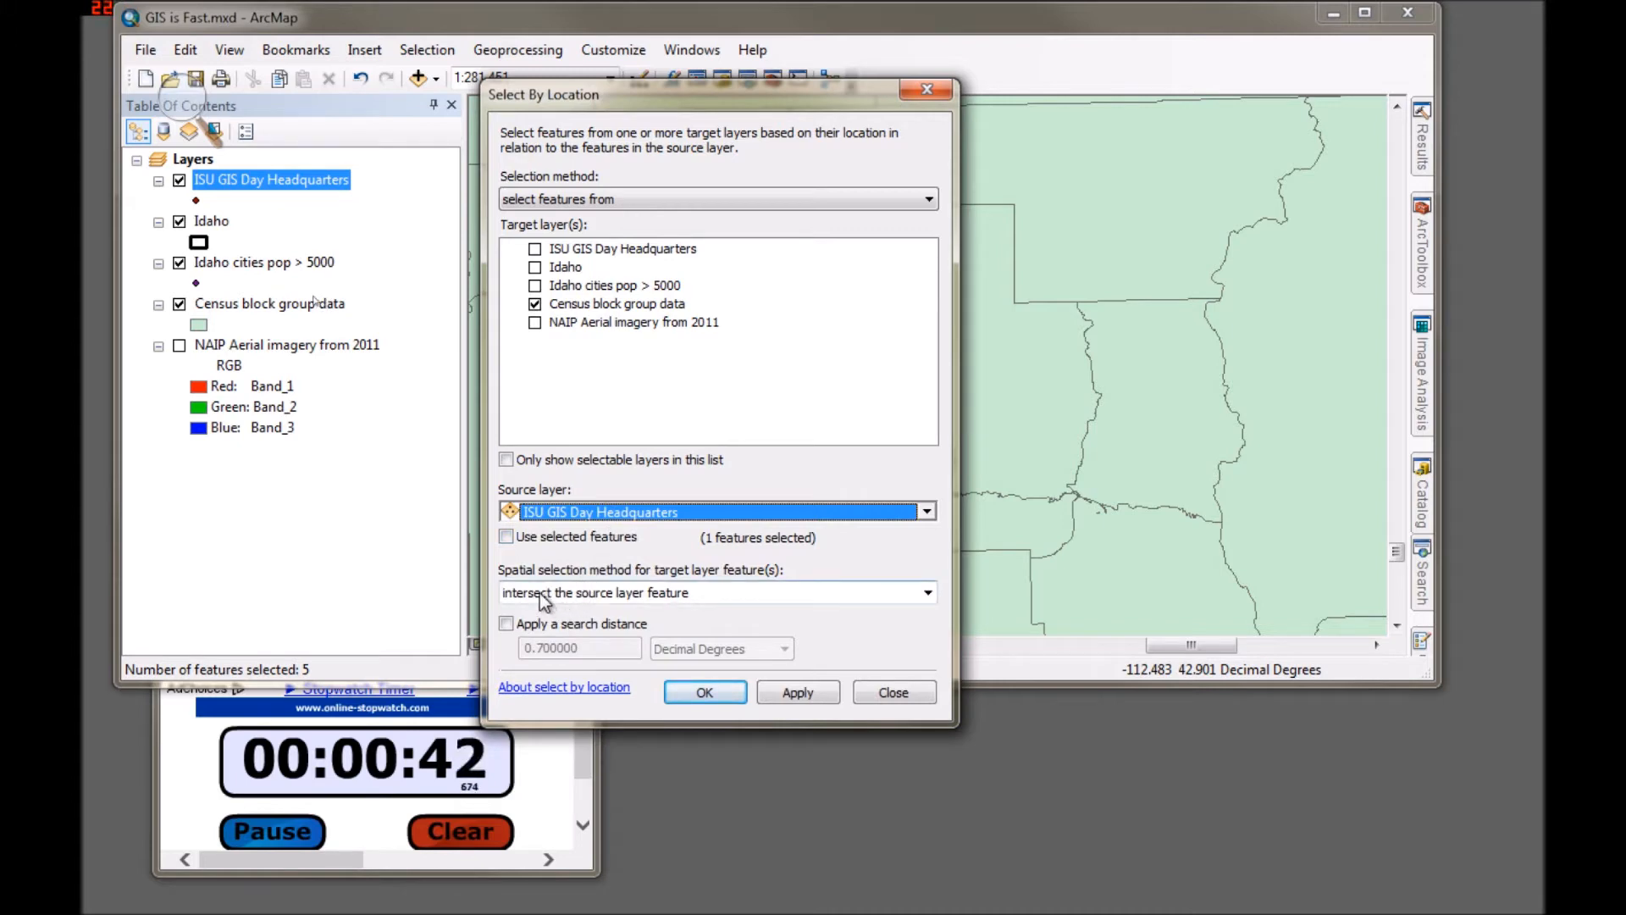
Select the census block groups that are within a distance of 25 miles of the source layer feature
{"action": "left_click", "coordinate": [928, 593]}
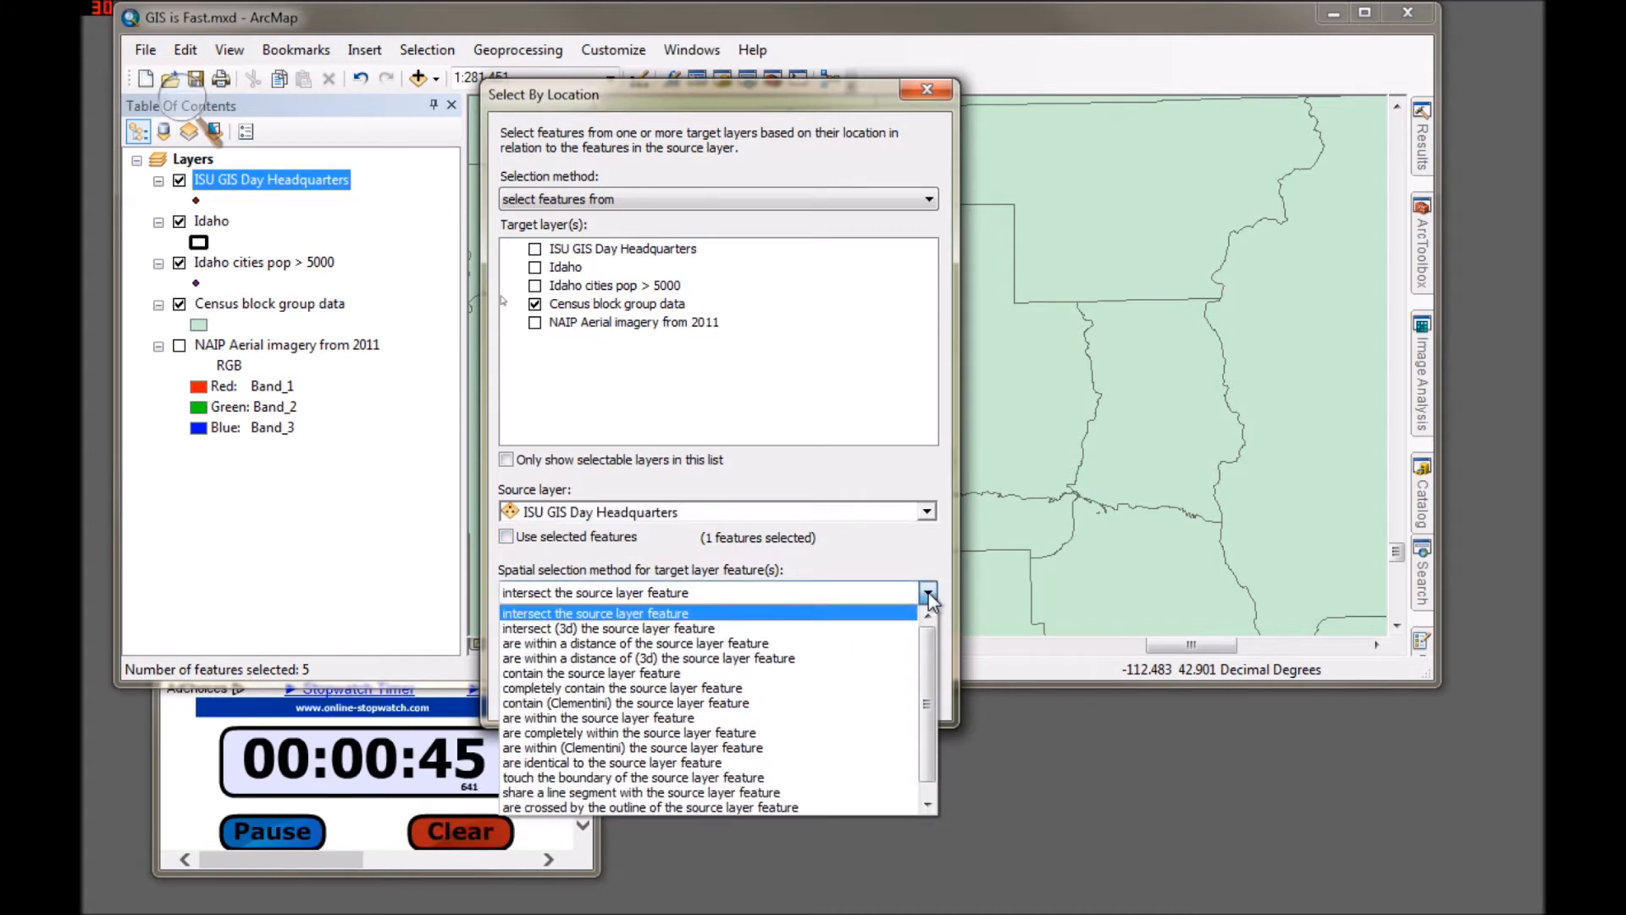
{"action": "left_click", "coordinate": [665, 644]}
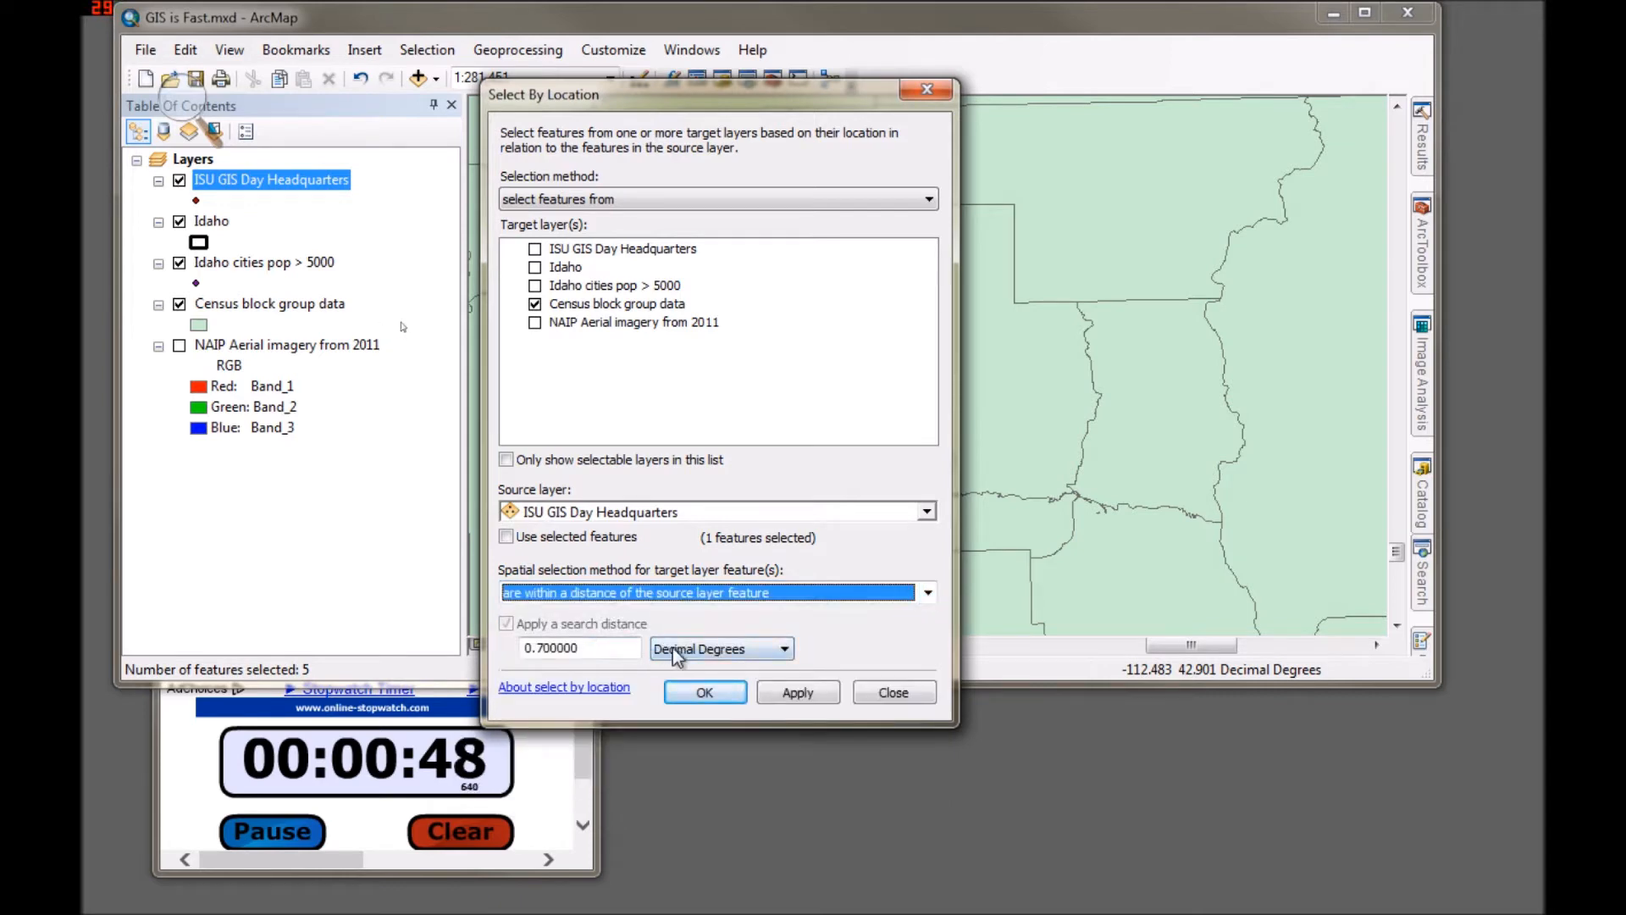
{"action": "left_click", "coordinate": [715, 649]}
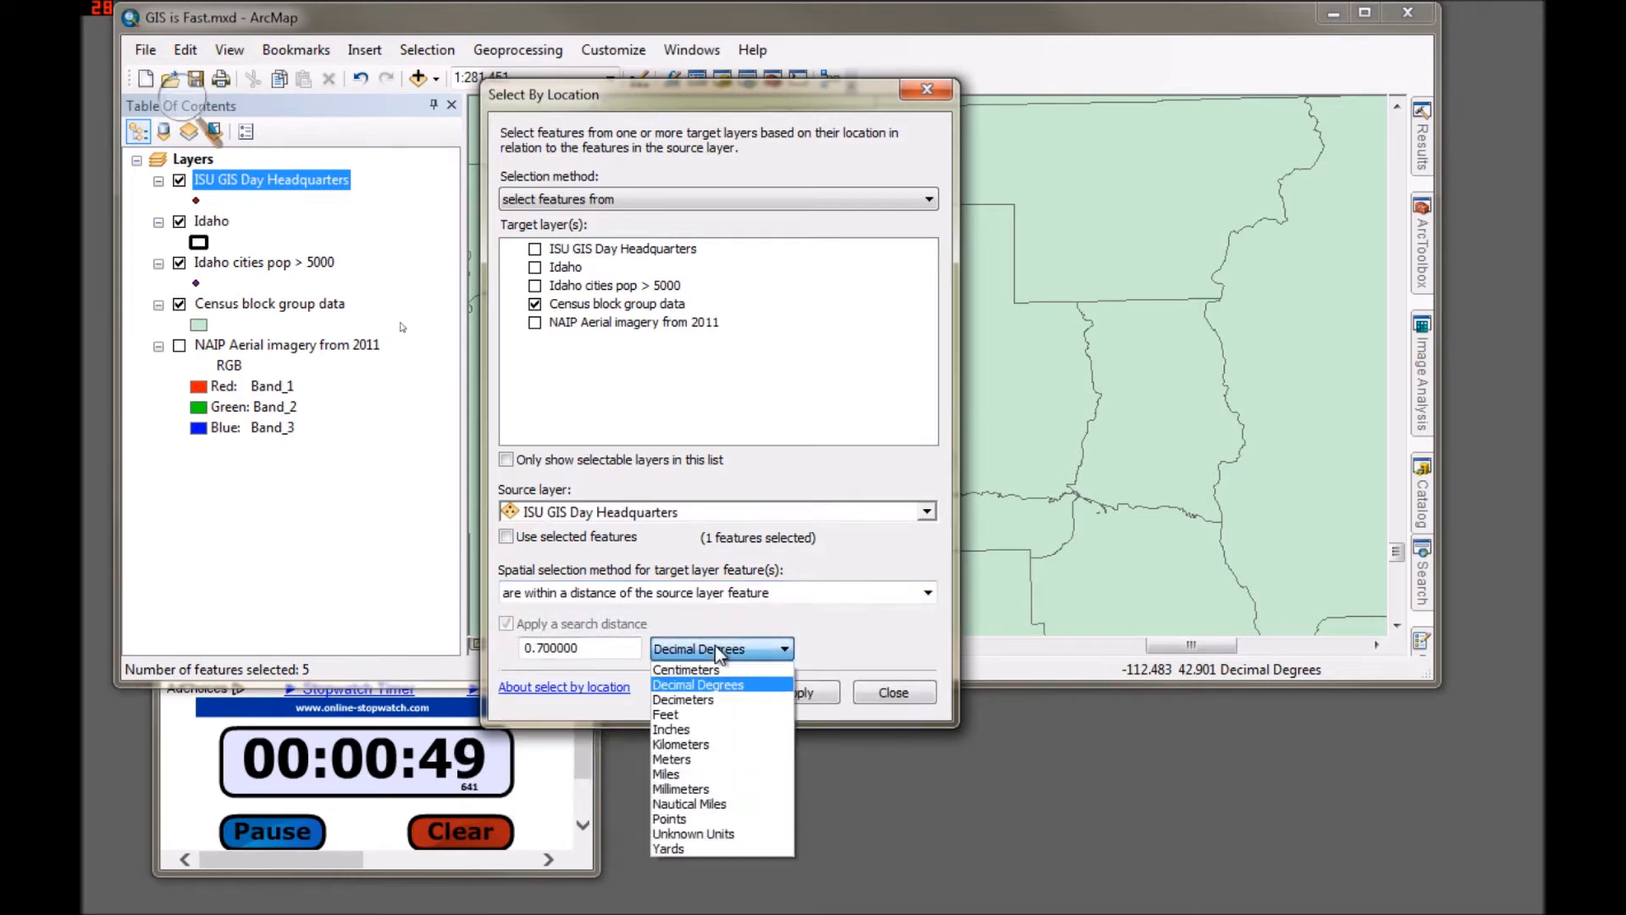
{"action": "left_click", "coordinate": [682, 774]}
{"action": "left_click_drag", "start_coordinate": [583, 648], "coordinate": [485, 650]}
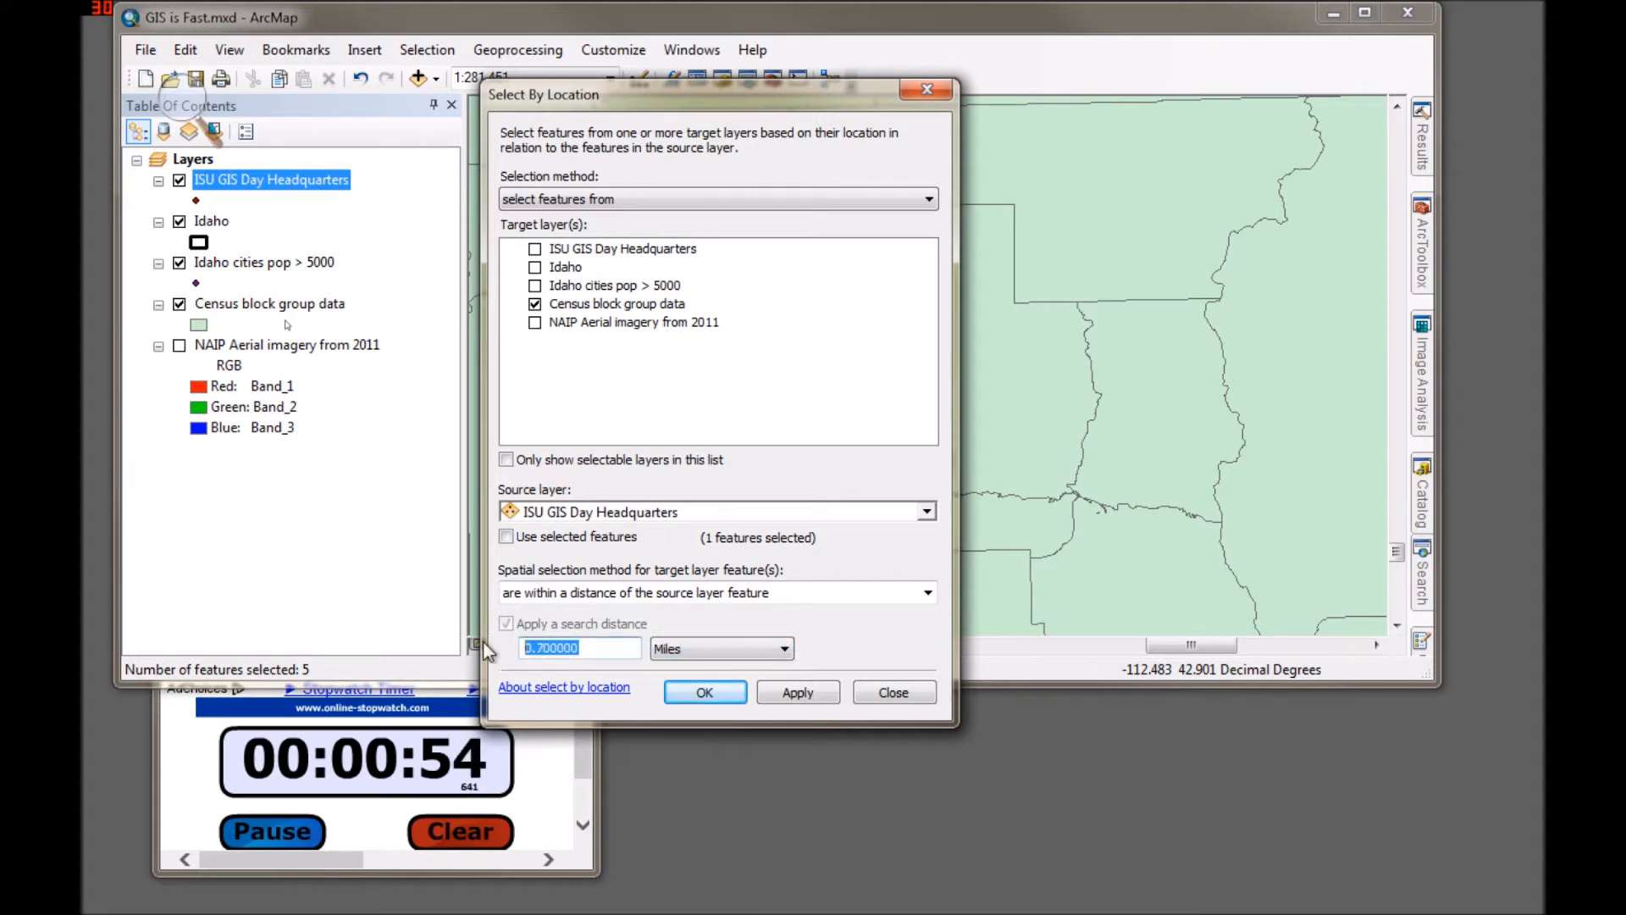
{"action": "type", "text": "25"}
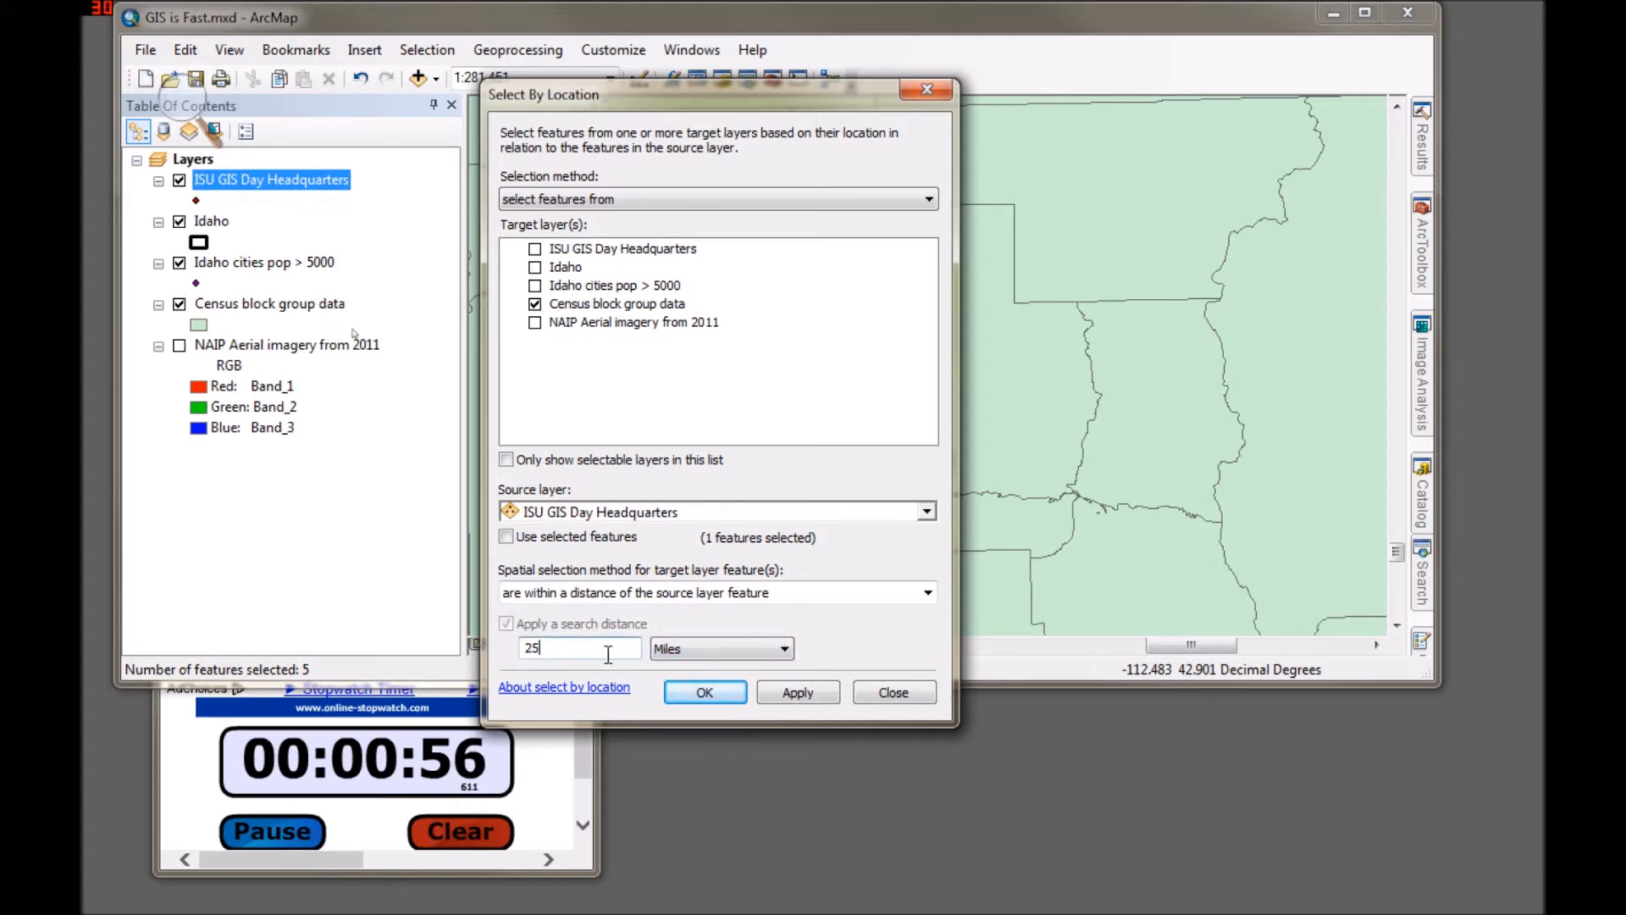
{"action": "left_click", "coordinate": [713, 694]}
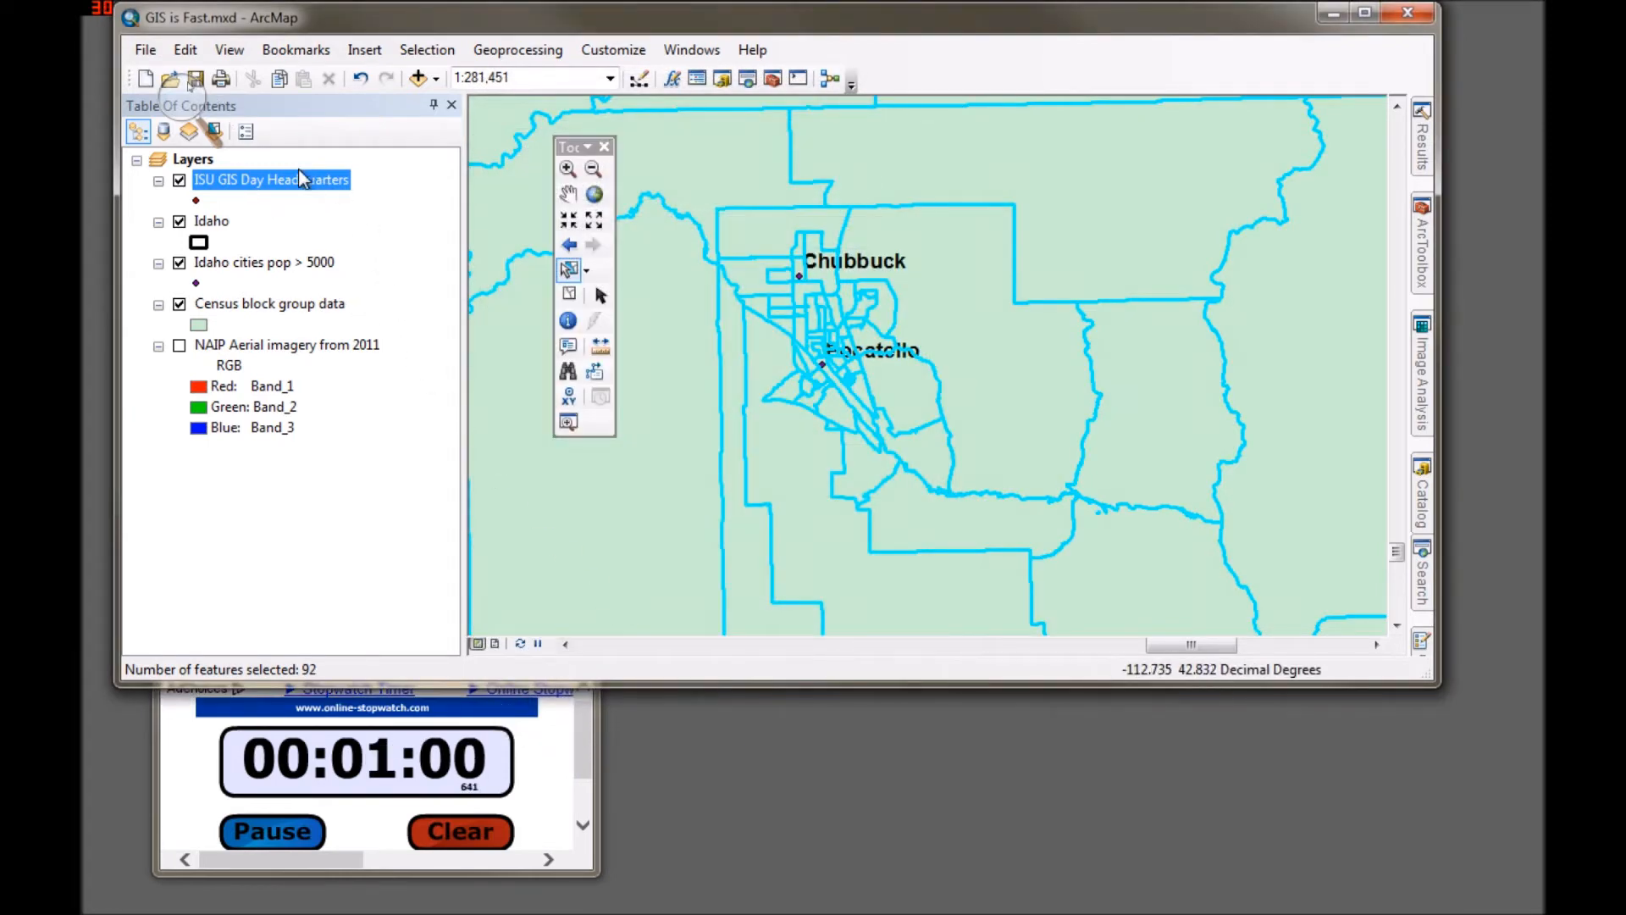
Open the attribute table of Census block group data and show only its selected records
{"action": "left_click", "coordinate": [238, 306]}
{"action": "right_click", "coordinate": [239, 306]}
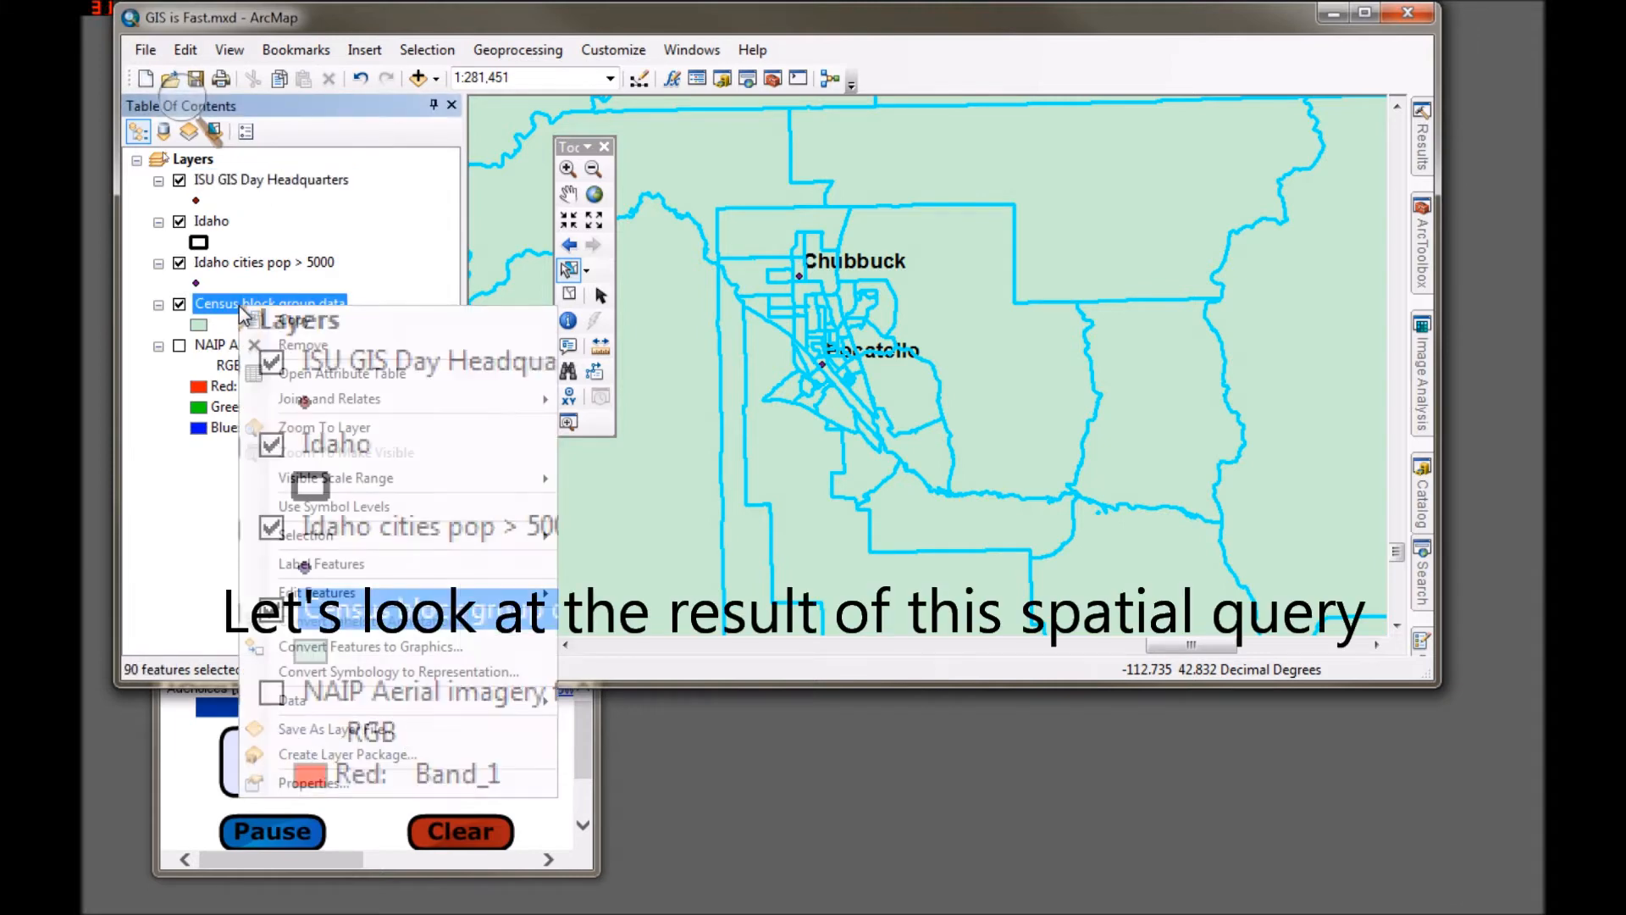
{"action": "left_click", "coordinate": [298, 377]}
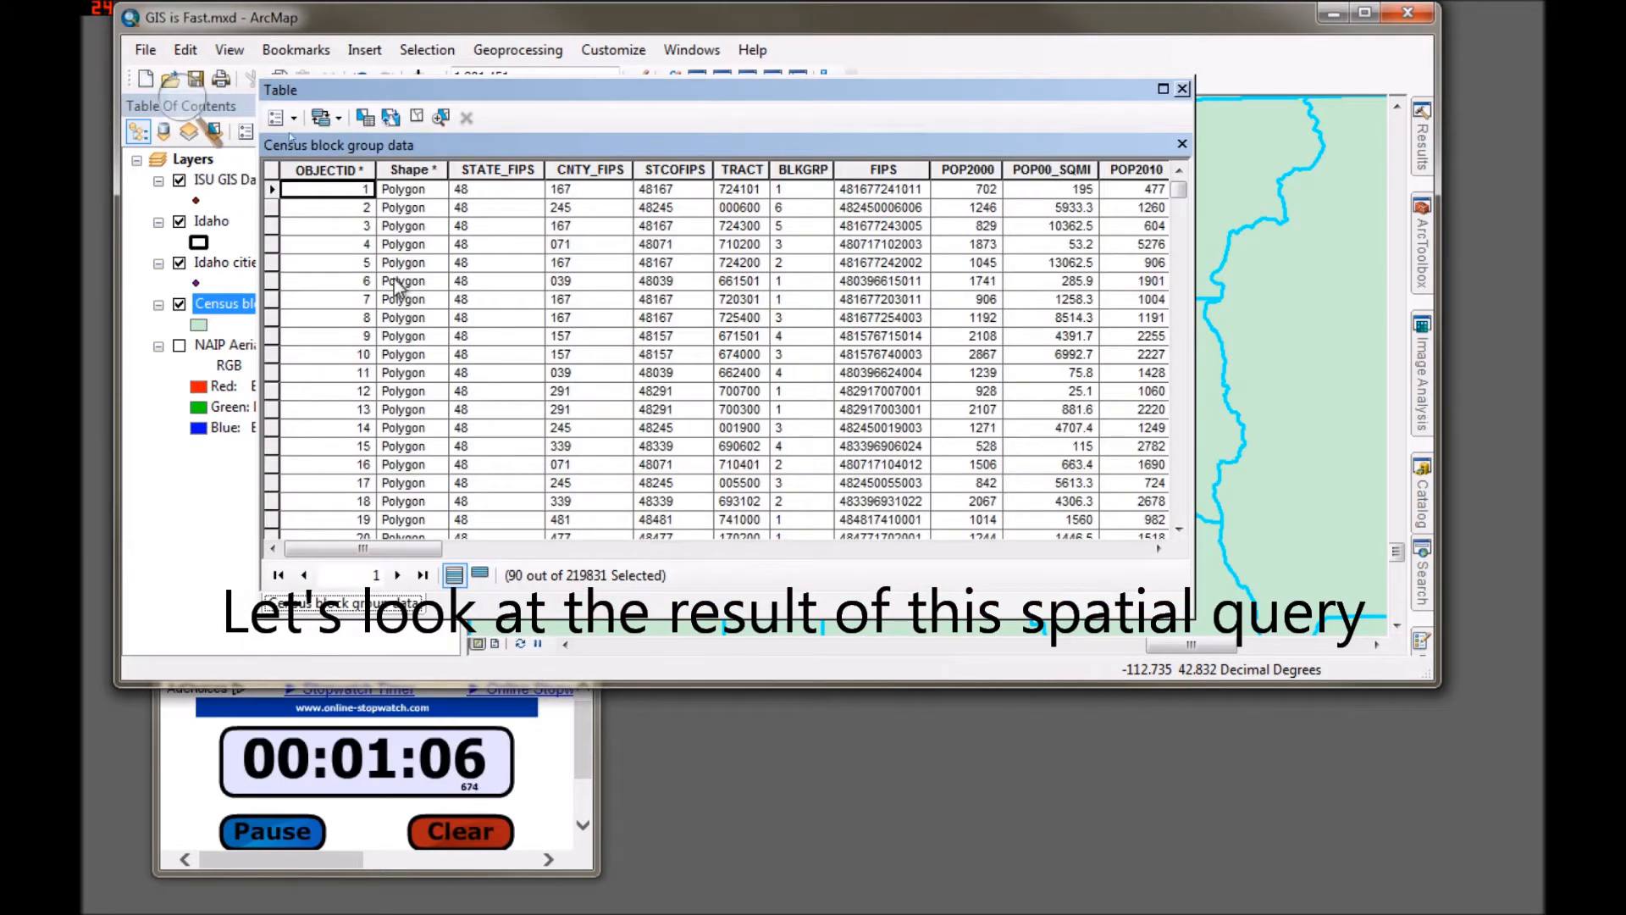
{"action": "left_click", "coordinate": [481, 576]}
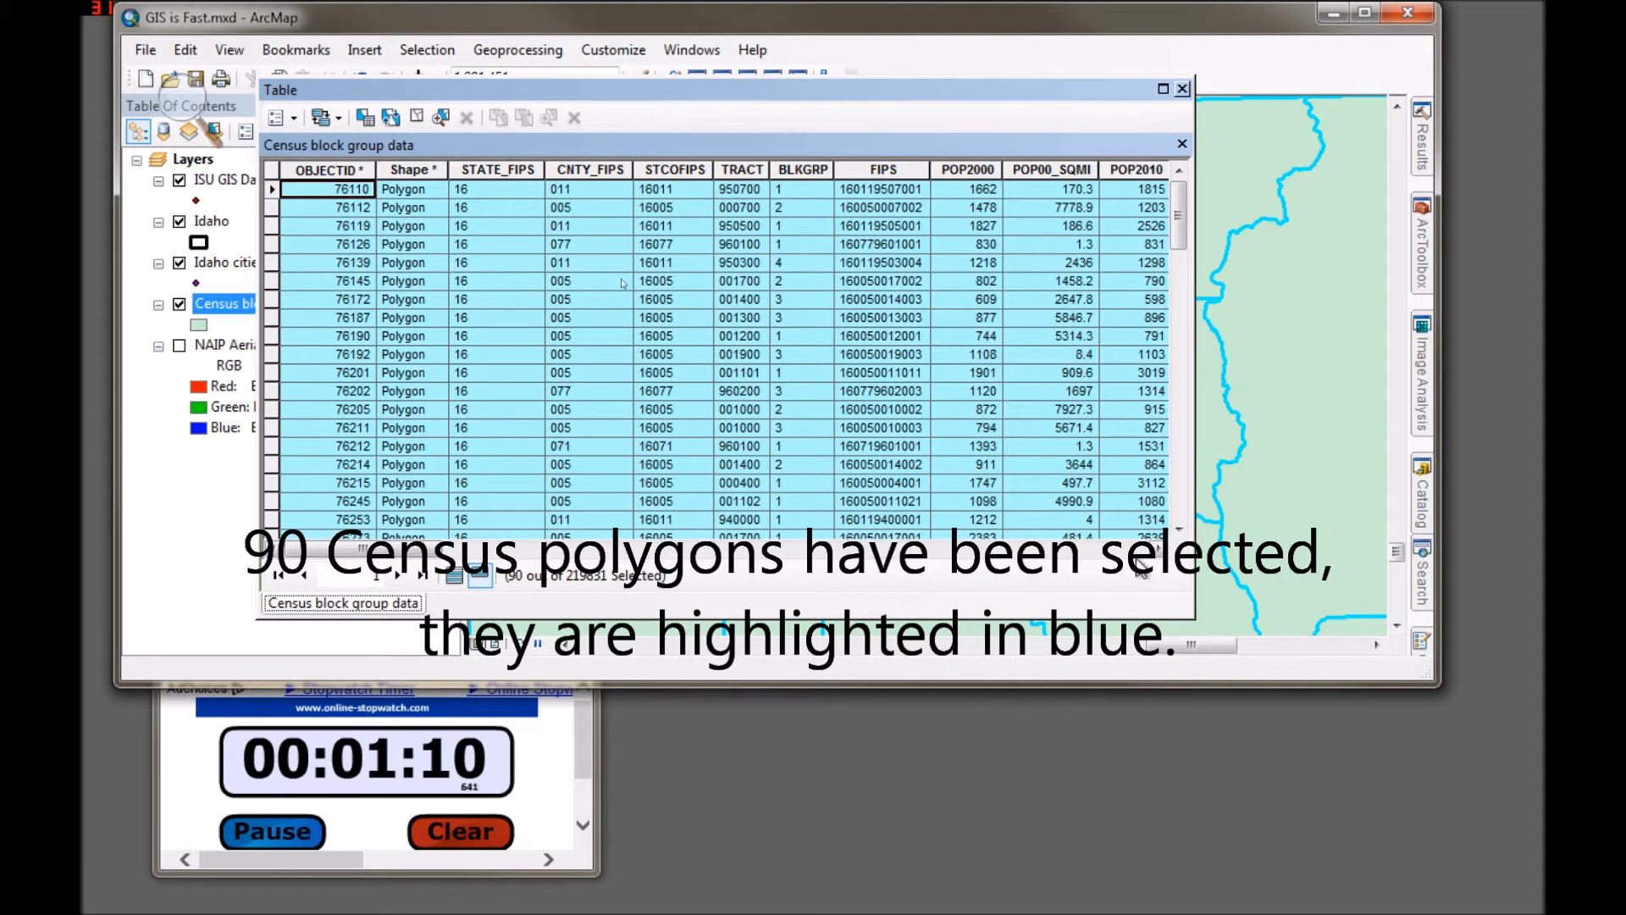
Display the statistics of the MALES field for the selected block groups and highlight the sum
{"action": "left_click", "coordinate": [1152, 536]}
{"action": "left_click", "coordinate": [1161, 551]}
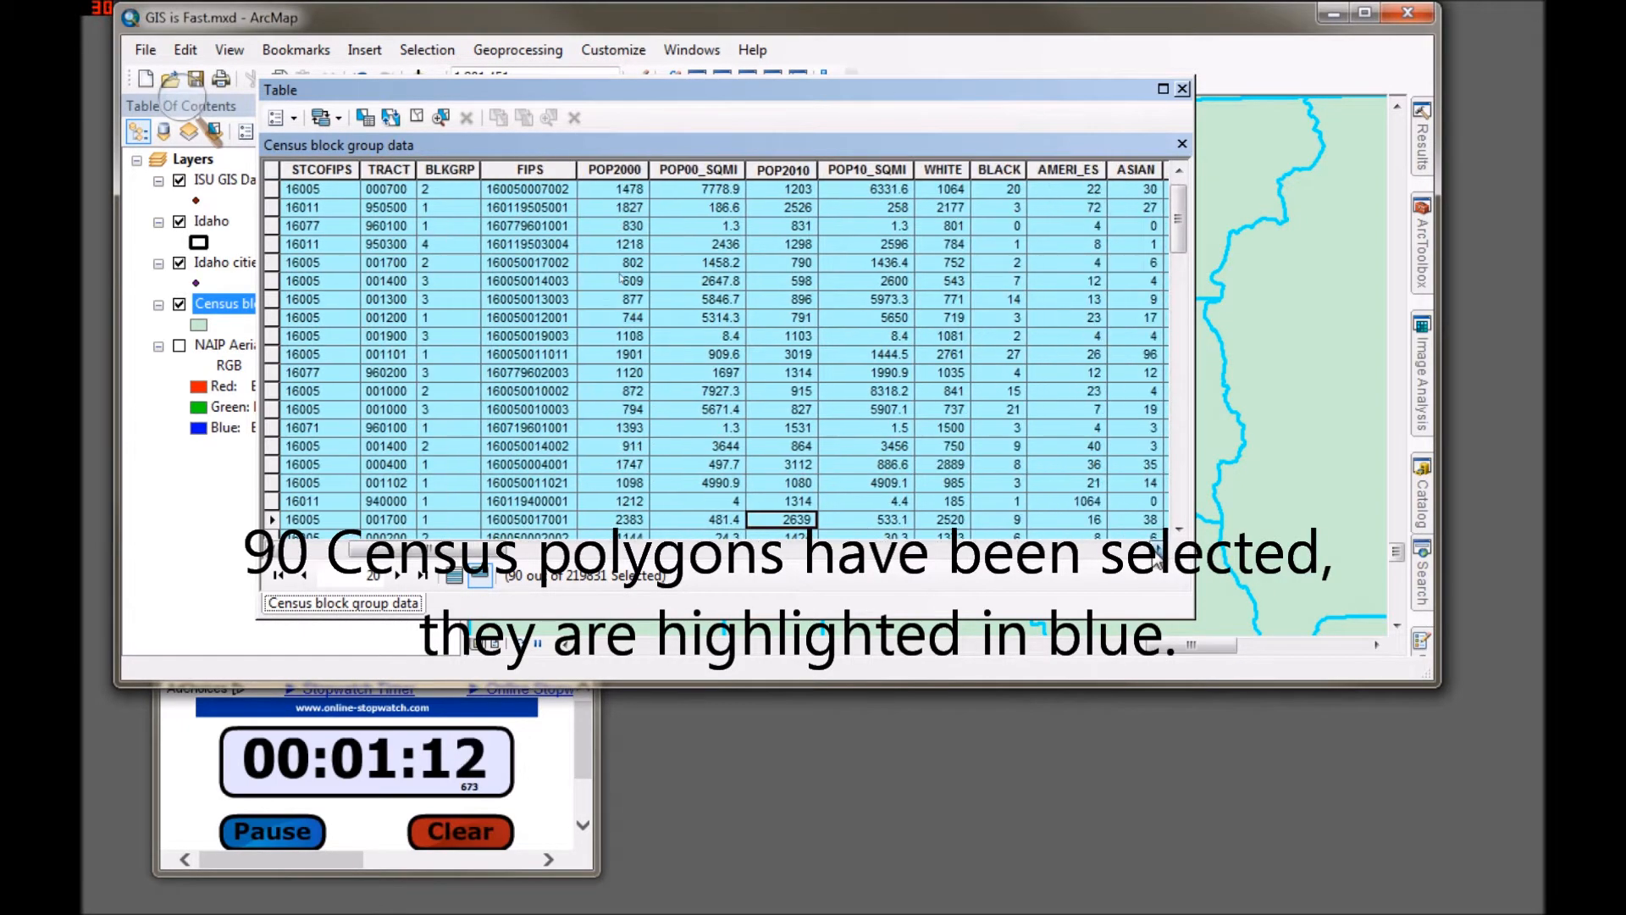
{"action": "left_click", "coordinate": [1159, 551]}
{"action": "left_click", "coordinate": [1159, 551]}
{"action": "left_click", "coordinate": [1158, 550]}
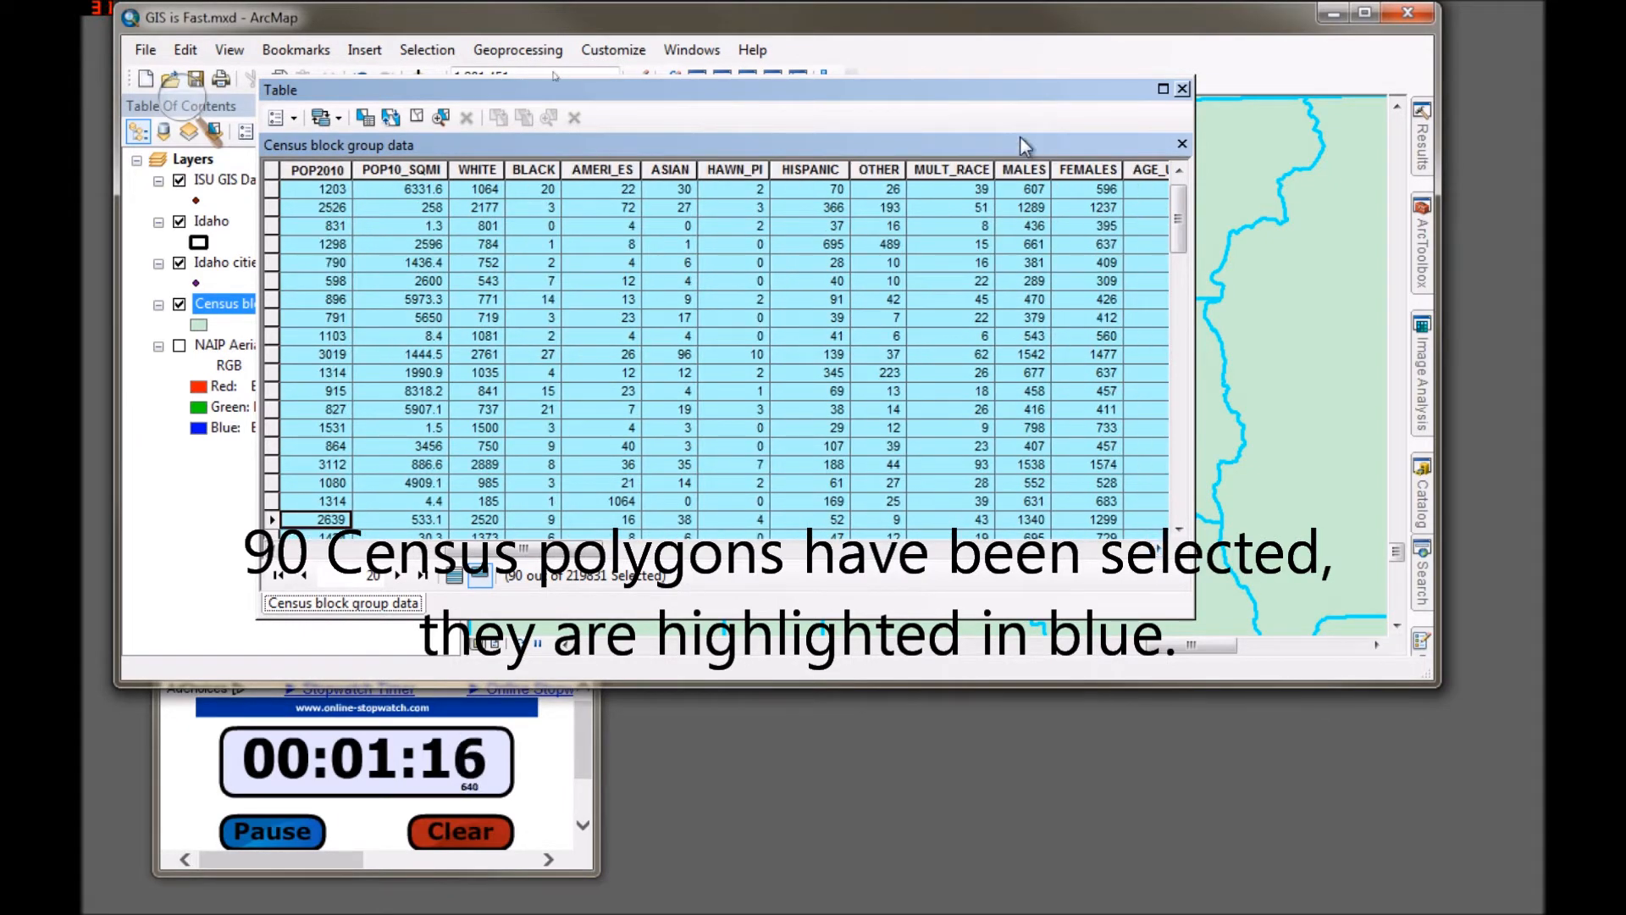
{"action": "left_click", "coordinate": [1024, 171]}
{"action": "right_click", "coordinate": [1025, 173]}
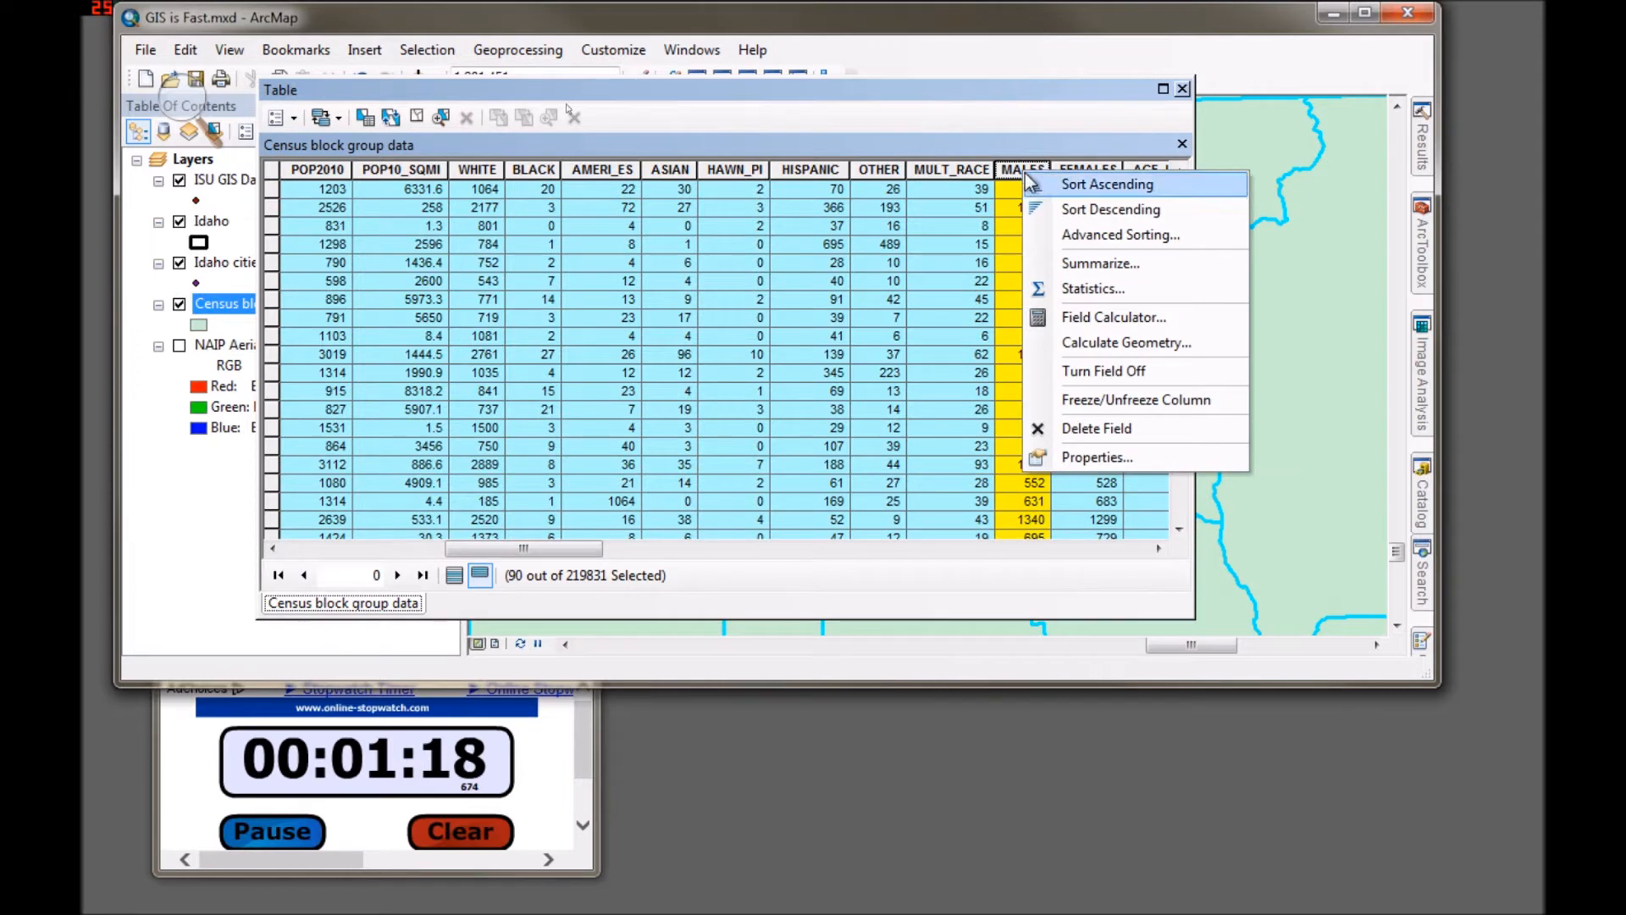
{"action": "left_click", "coordinate": [1084, 290]}
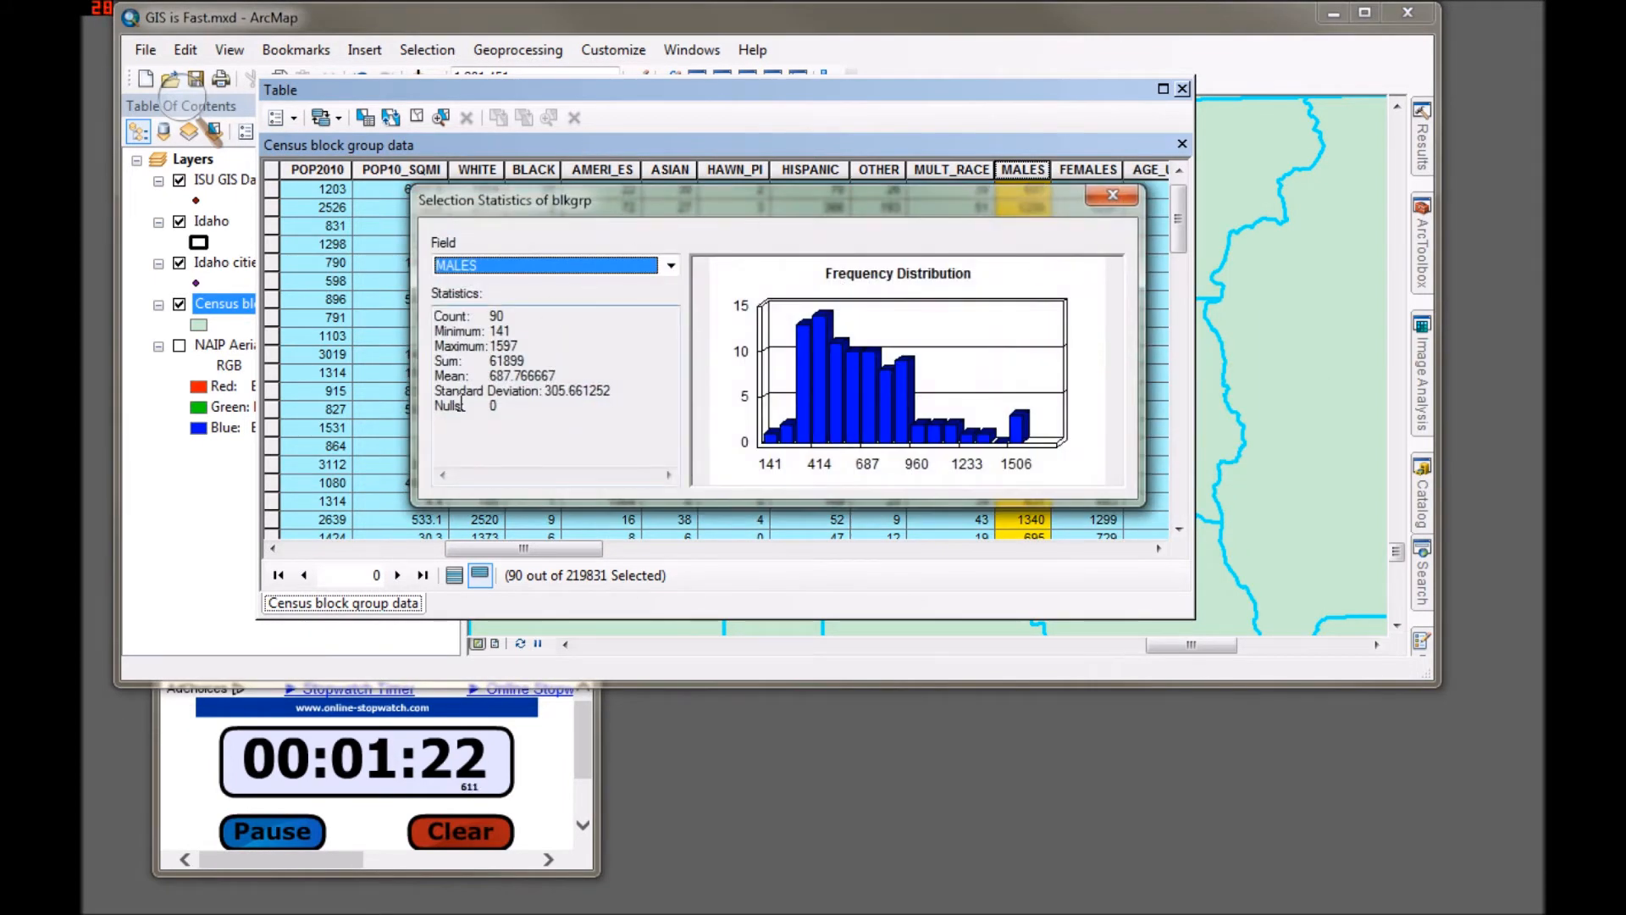
{"action": "left_click_drag", "start_coordinate": [489, 361], "coordinate": [526, 361]}
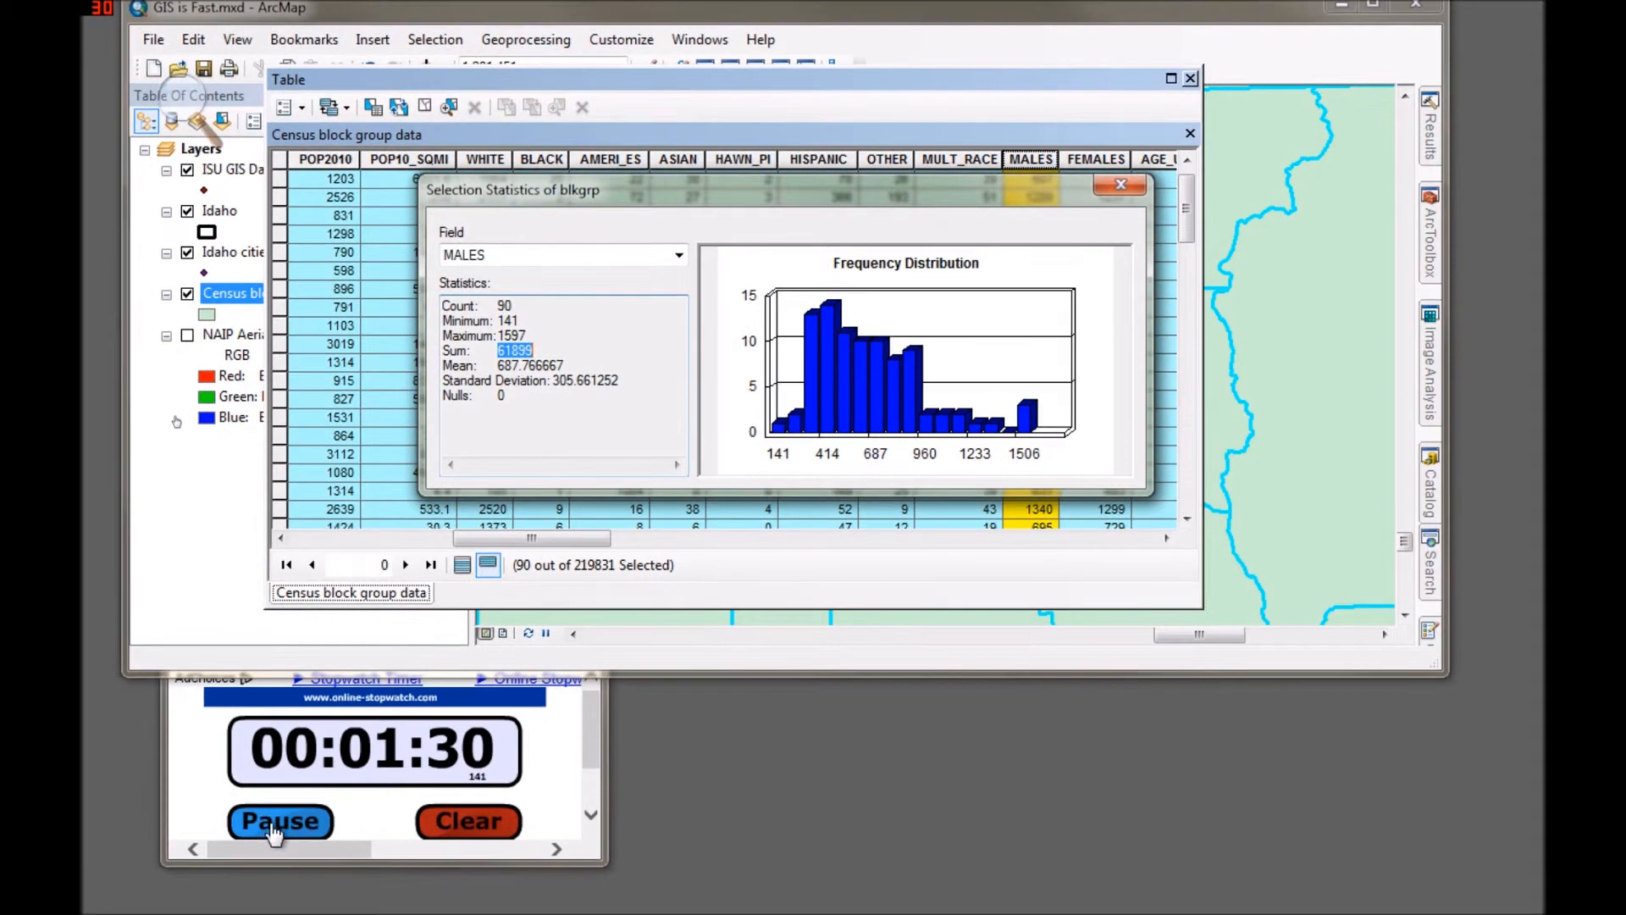
Pause the stopwatch and close the MALES statistics and the attribute table
{"action": "left_click", "coordinate": [265, 837]}
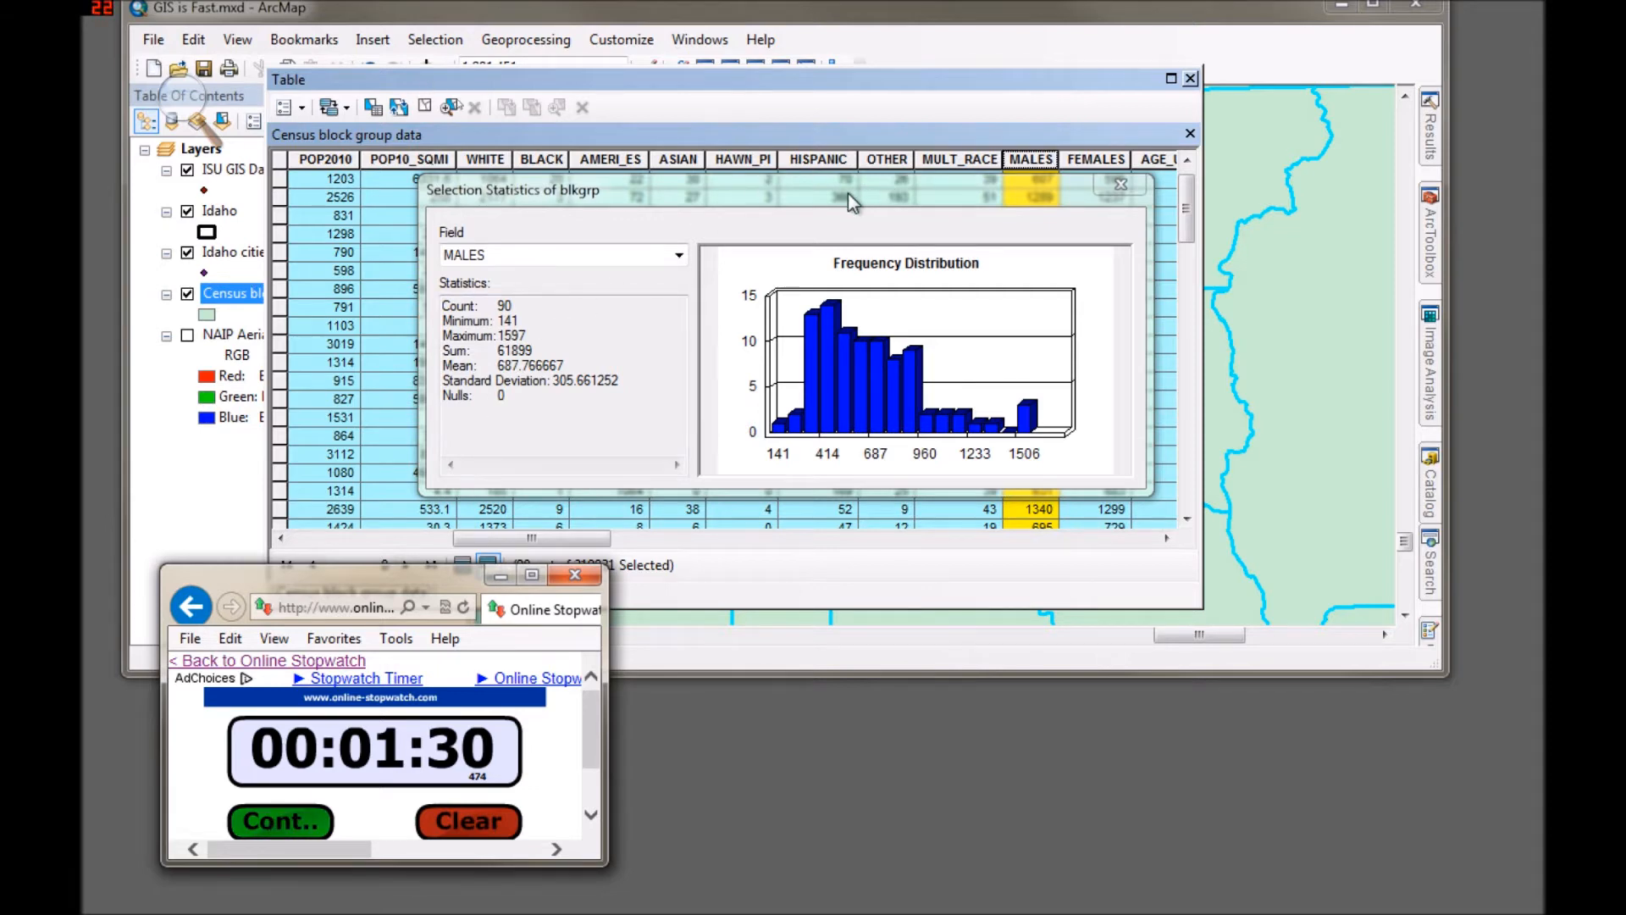
{"action": "left_click", "coordinate": [1118, 188]}
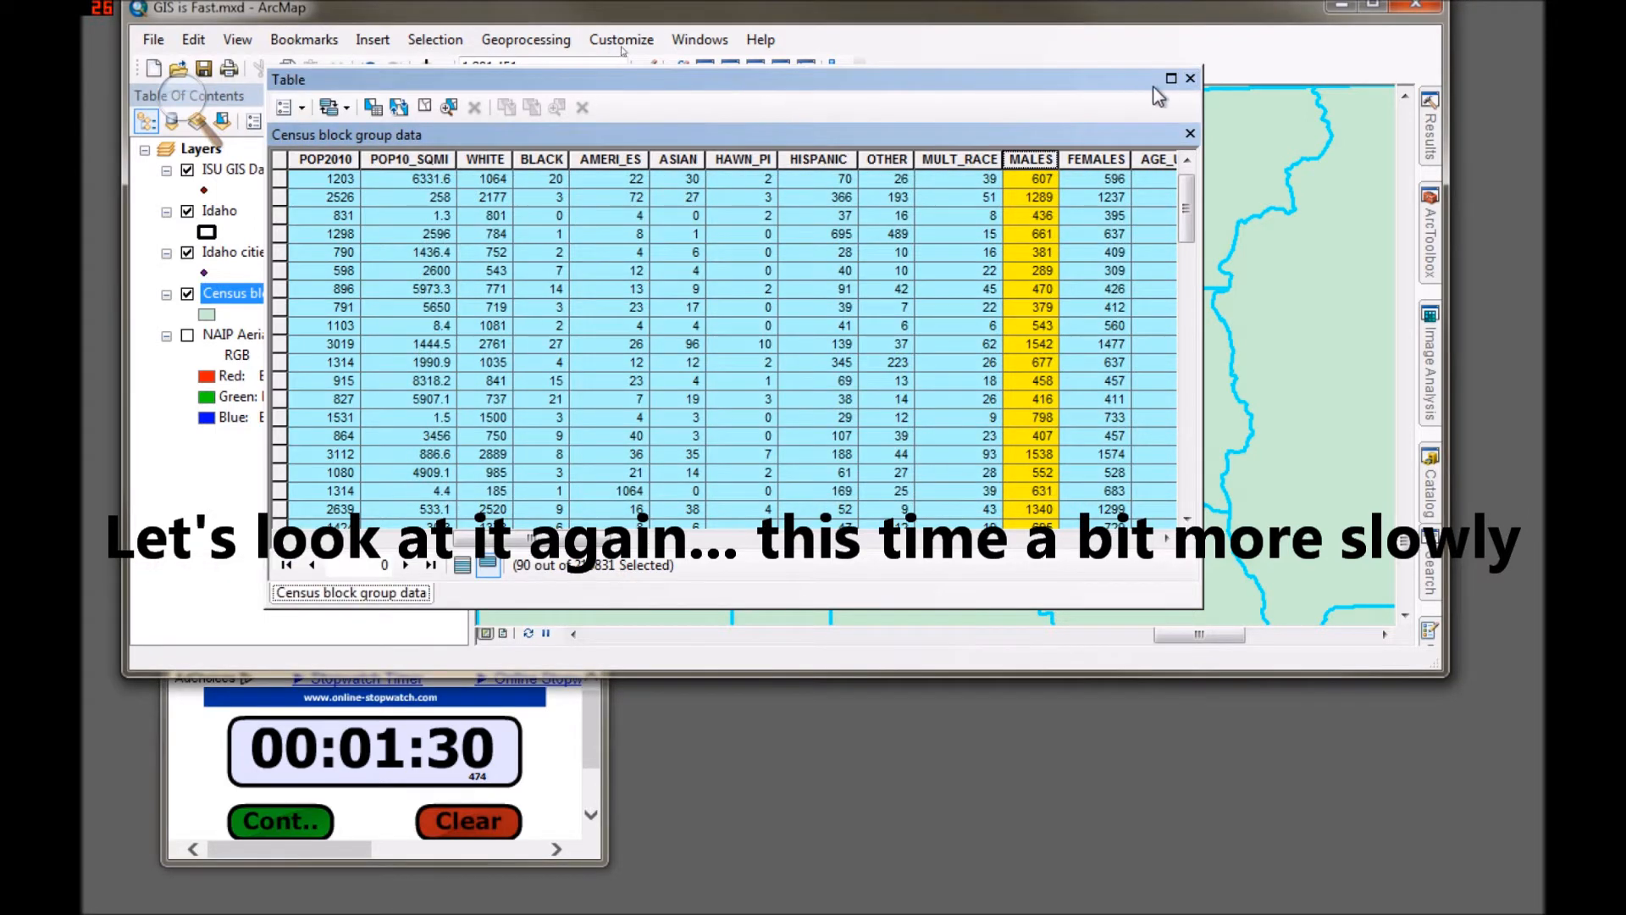
{"action": "left_click", "coordinate": [1191, 79]}
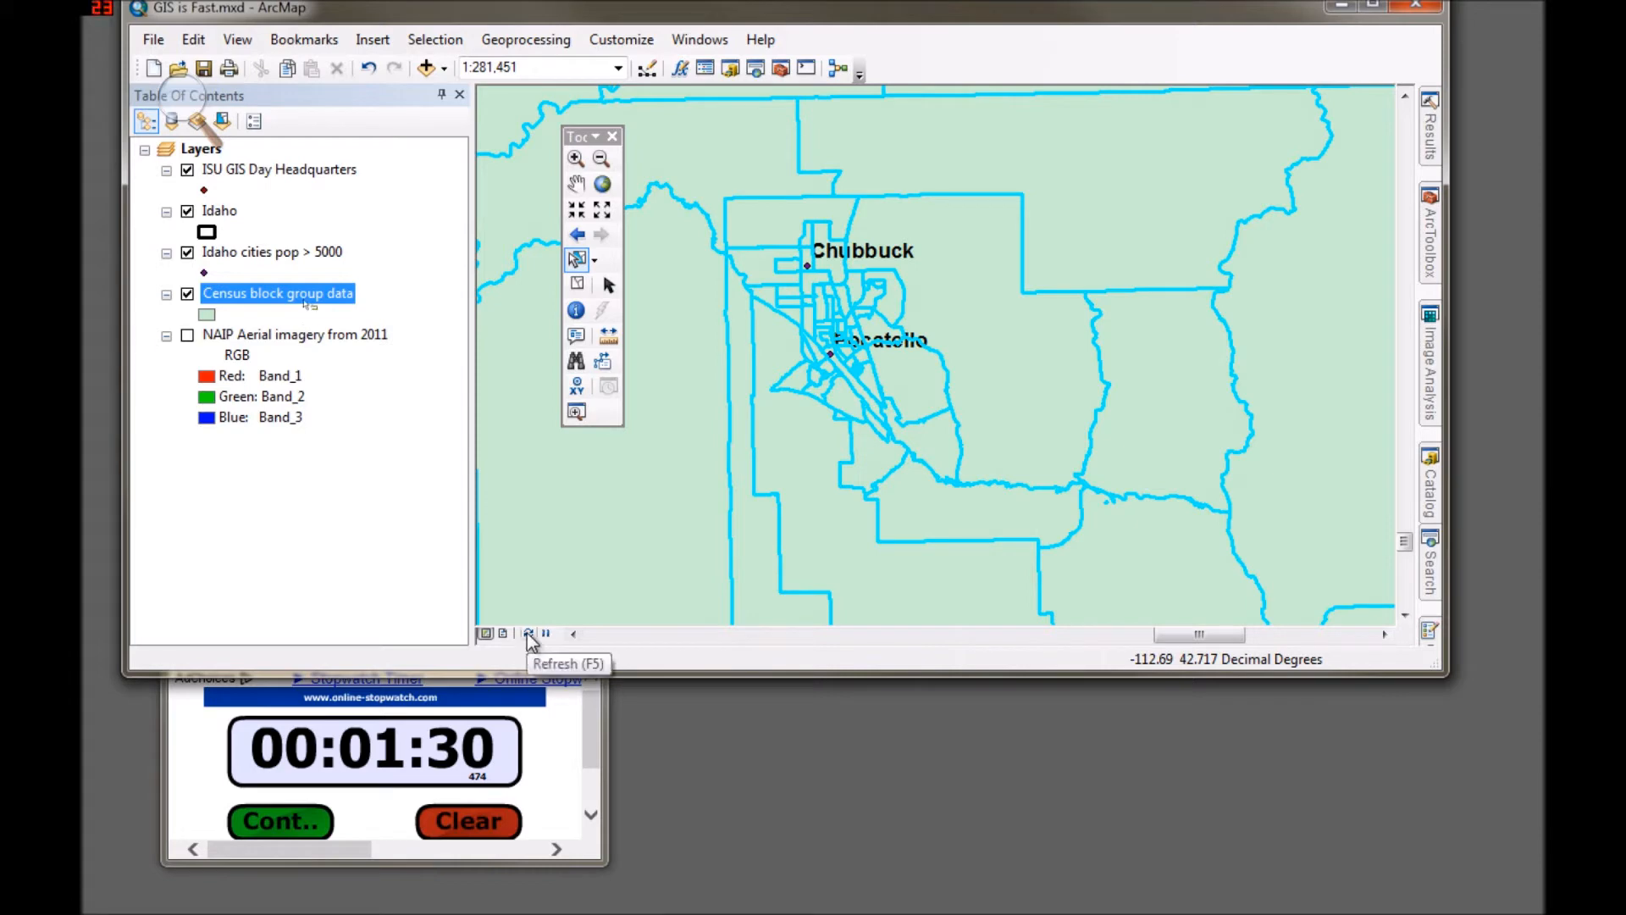
Return the map to its full extent and clear all selected features
{"action": "left_click", "coordinate": [602, 184]}
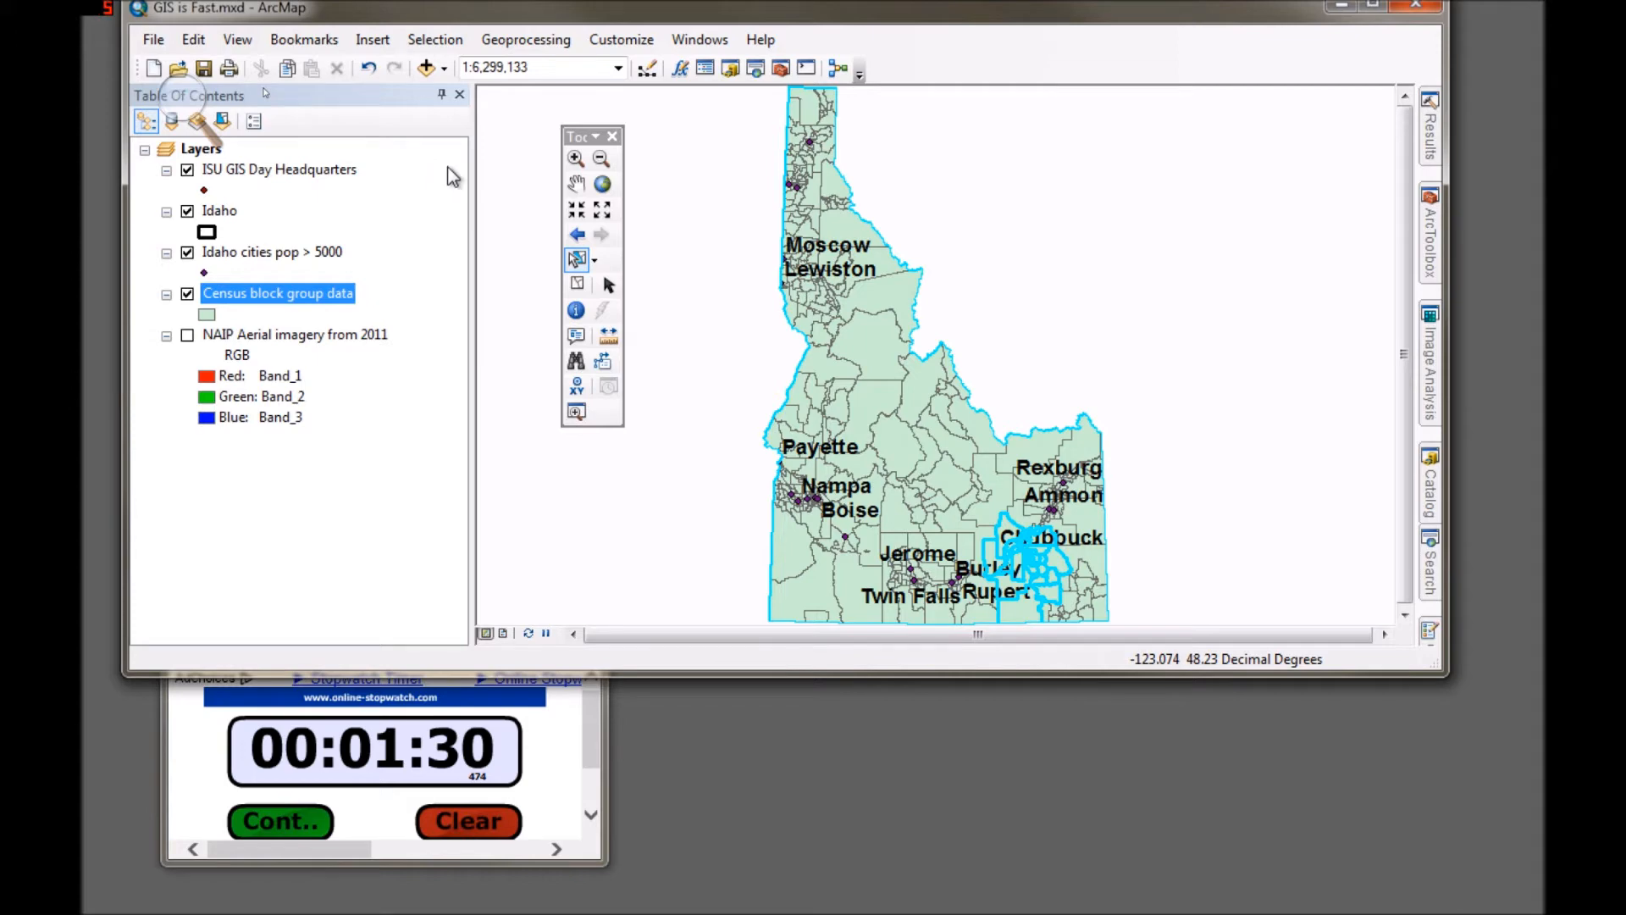
{"action": "left_click", "coordinate": [415, 40]}
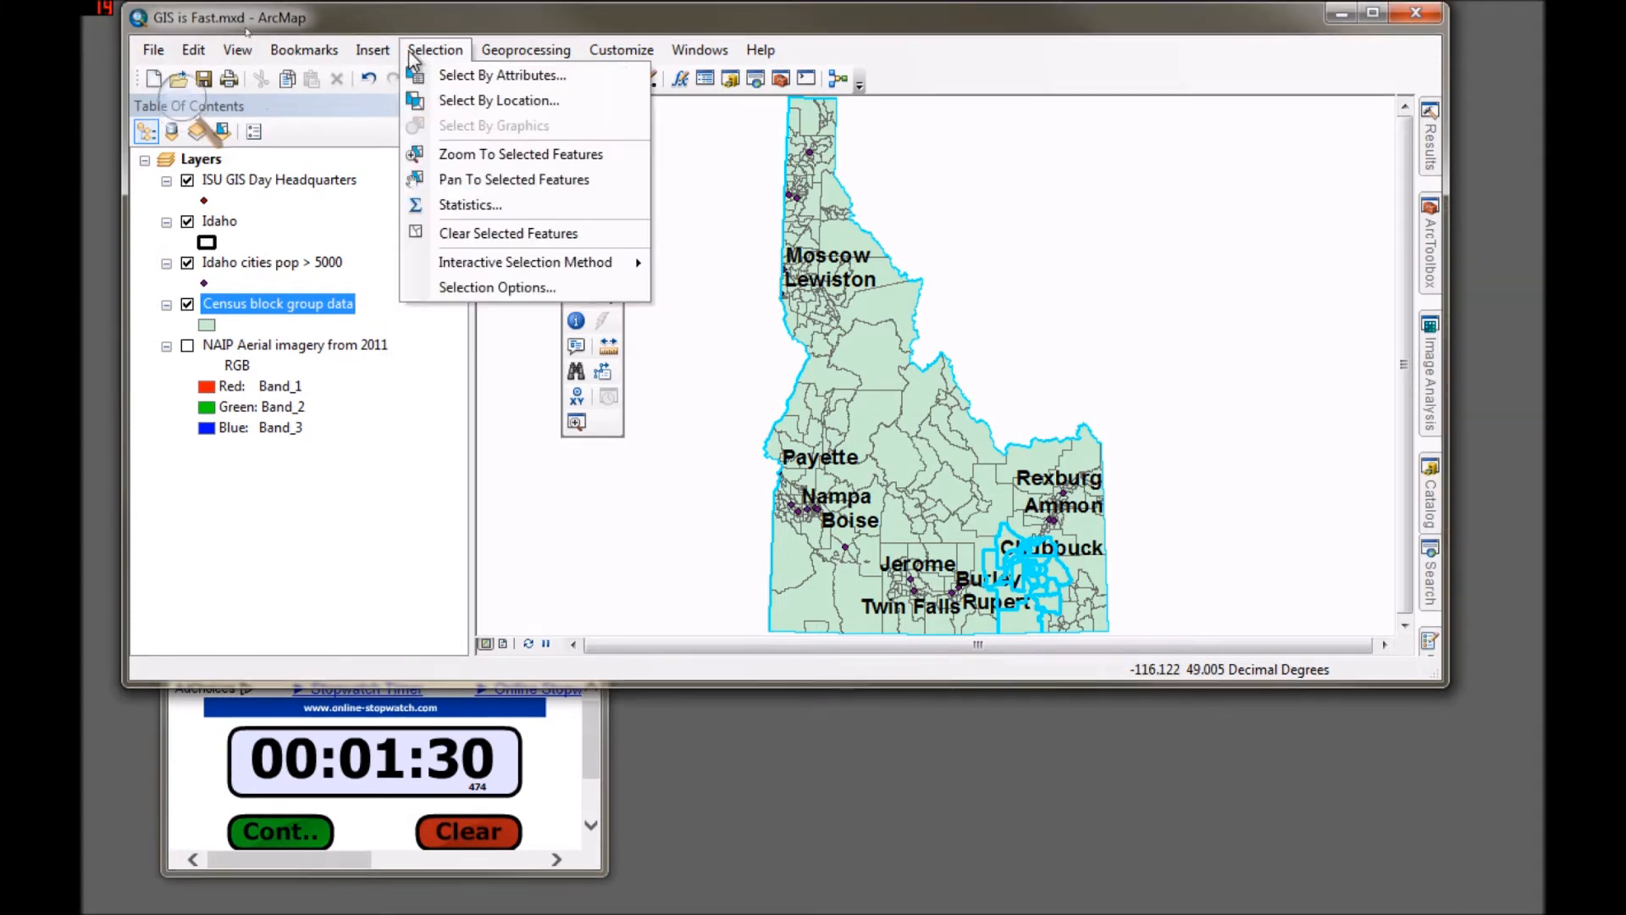
{"action": "left_click", "coordinate": [455, 235]}
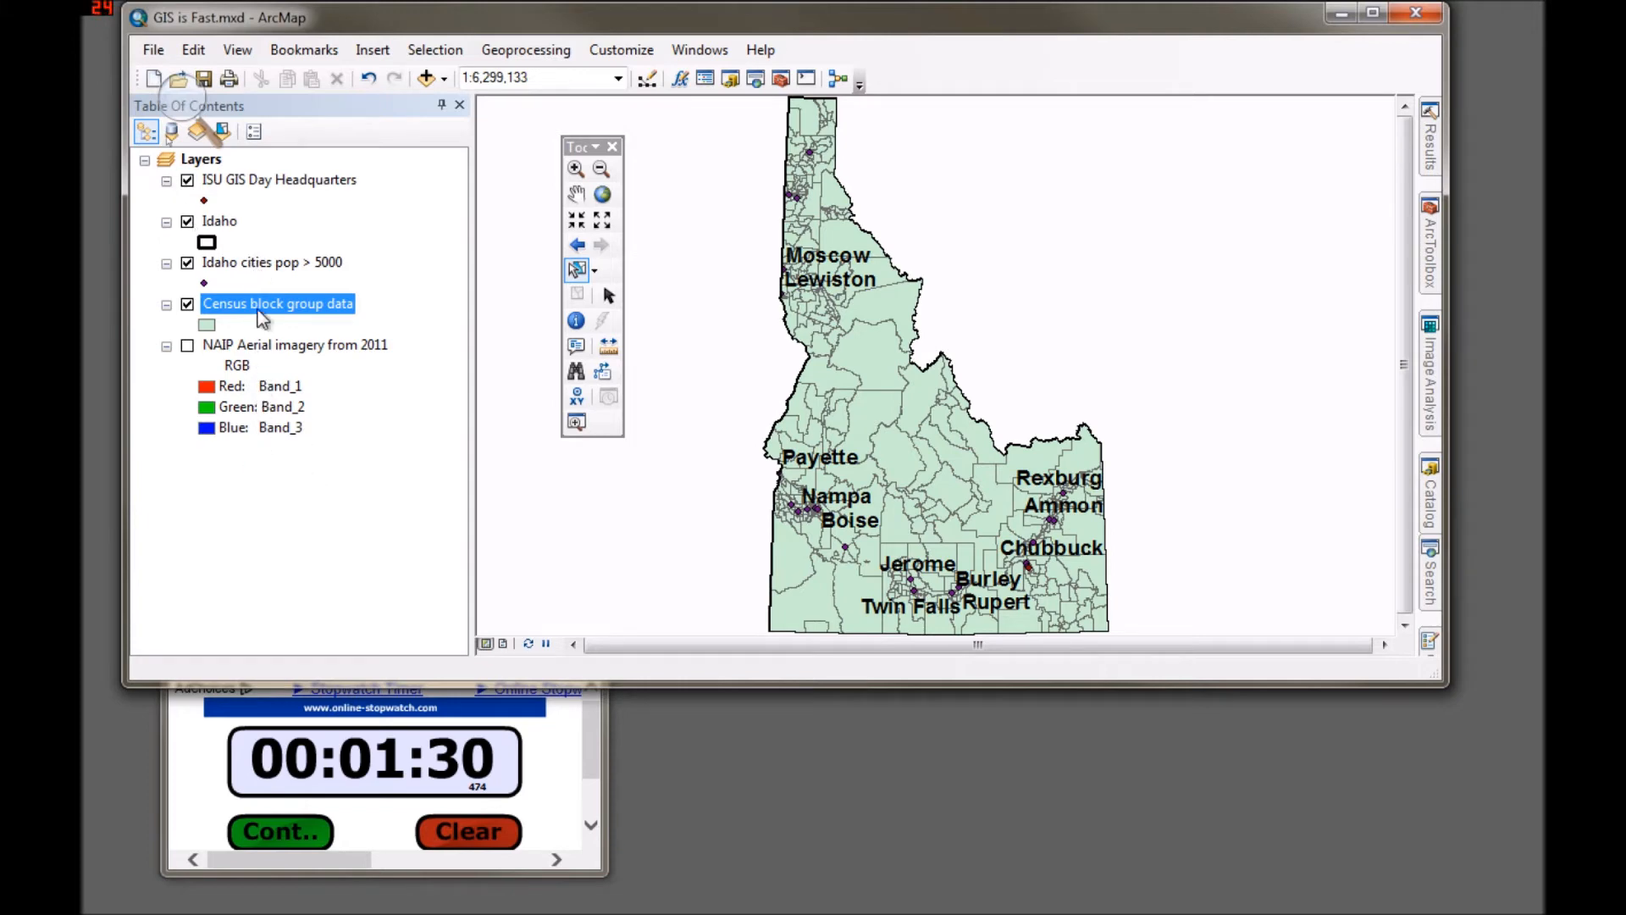
Hide the headquarters, Idaho, cities and census block group layers and display the NAIP Aerial imagery from 2011
{"action": "left_click", "coordinate": [188, 180]}
{"action": "left_click", "coordinate": [187, 221]}
{"action": "left_click", "coordinate": [188, 263]}
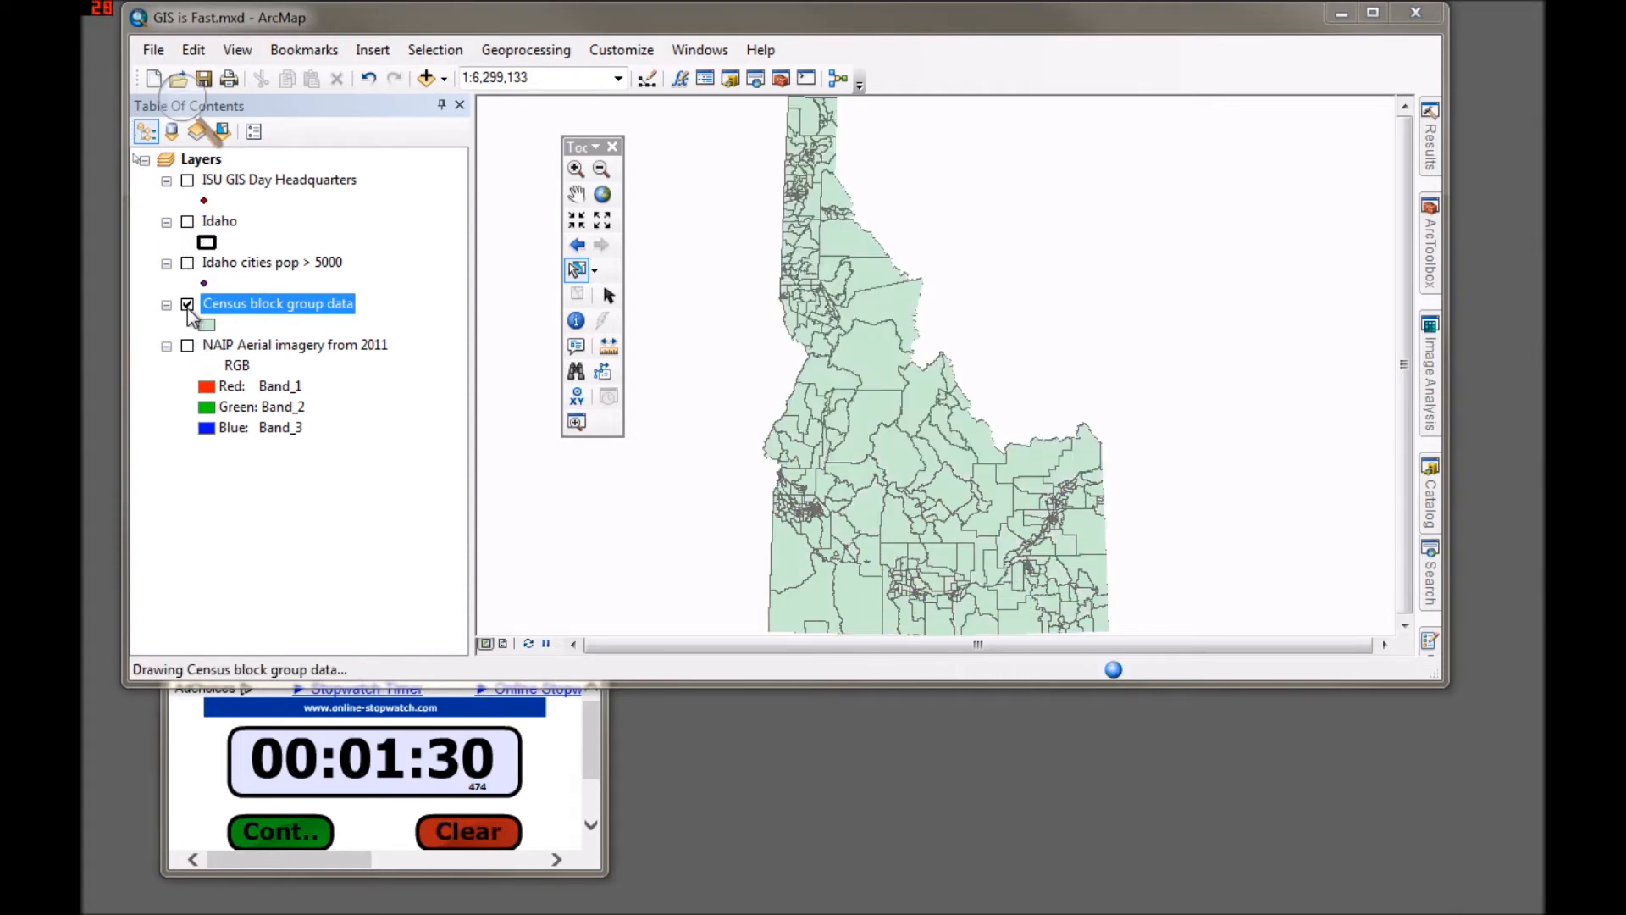
{"action": "left_click", "coordinate": [187, 304]}
{"action": "left_click", "coordinate": [187, 345]}
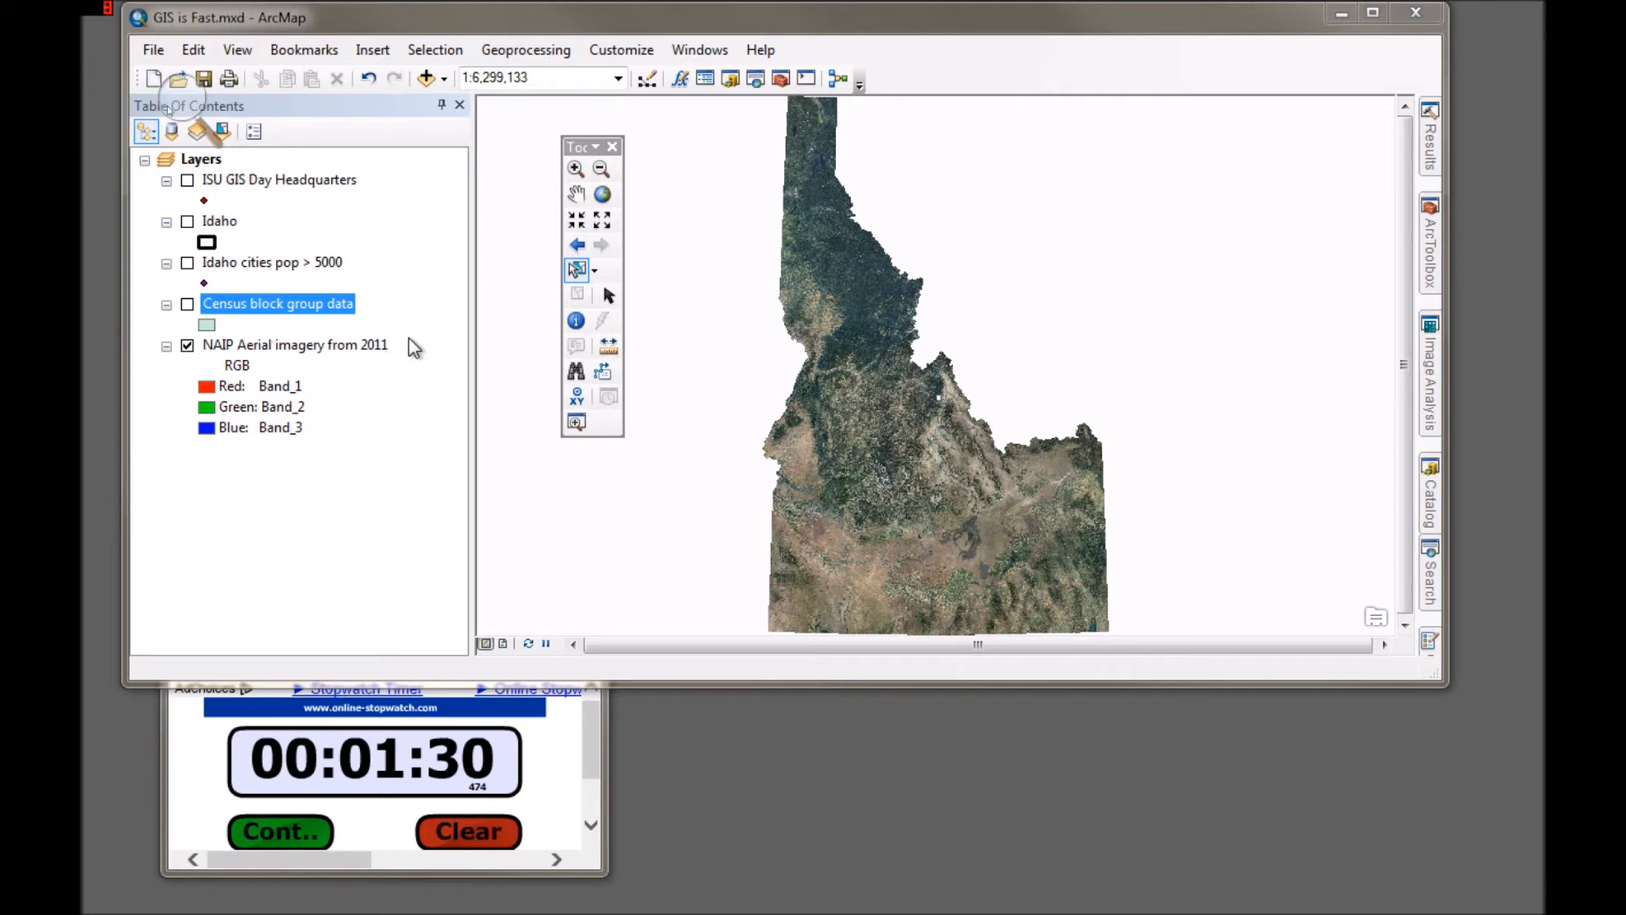
Display the ISU GIS Day Headquarters layer over the imagery and zoom in to the area around its point
{"action": "left_click", "coordinate": [188, 181]}
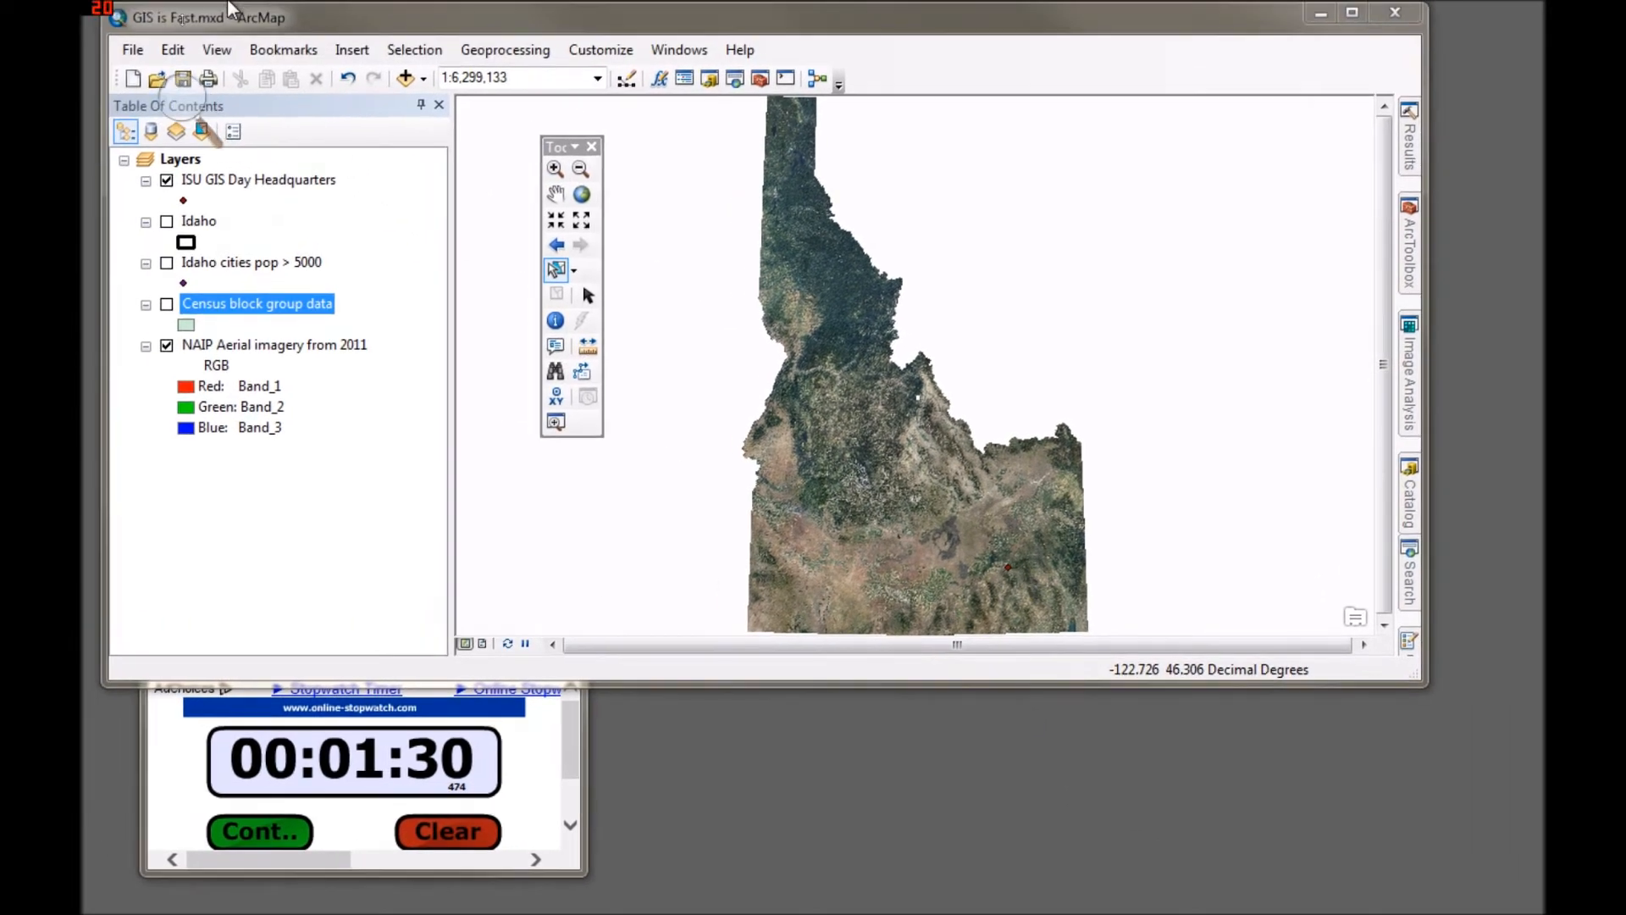
{"action": "left_click", "coordinate": [555, 170]}
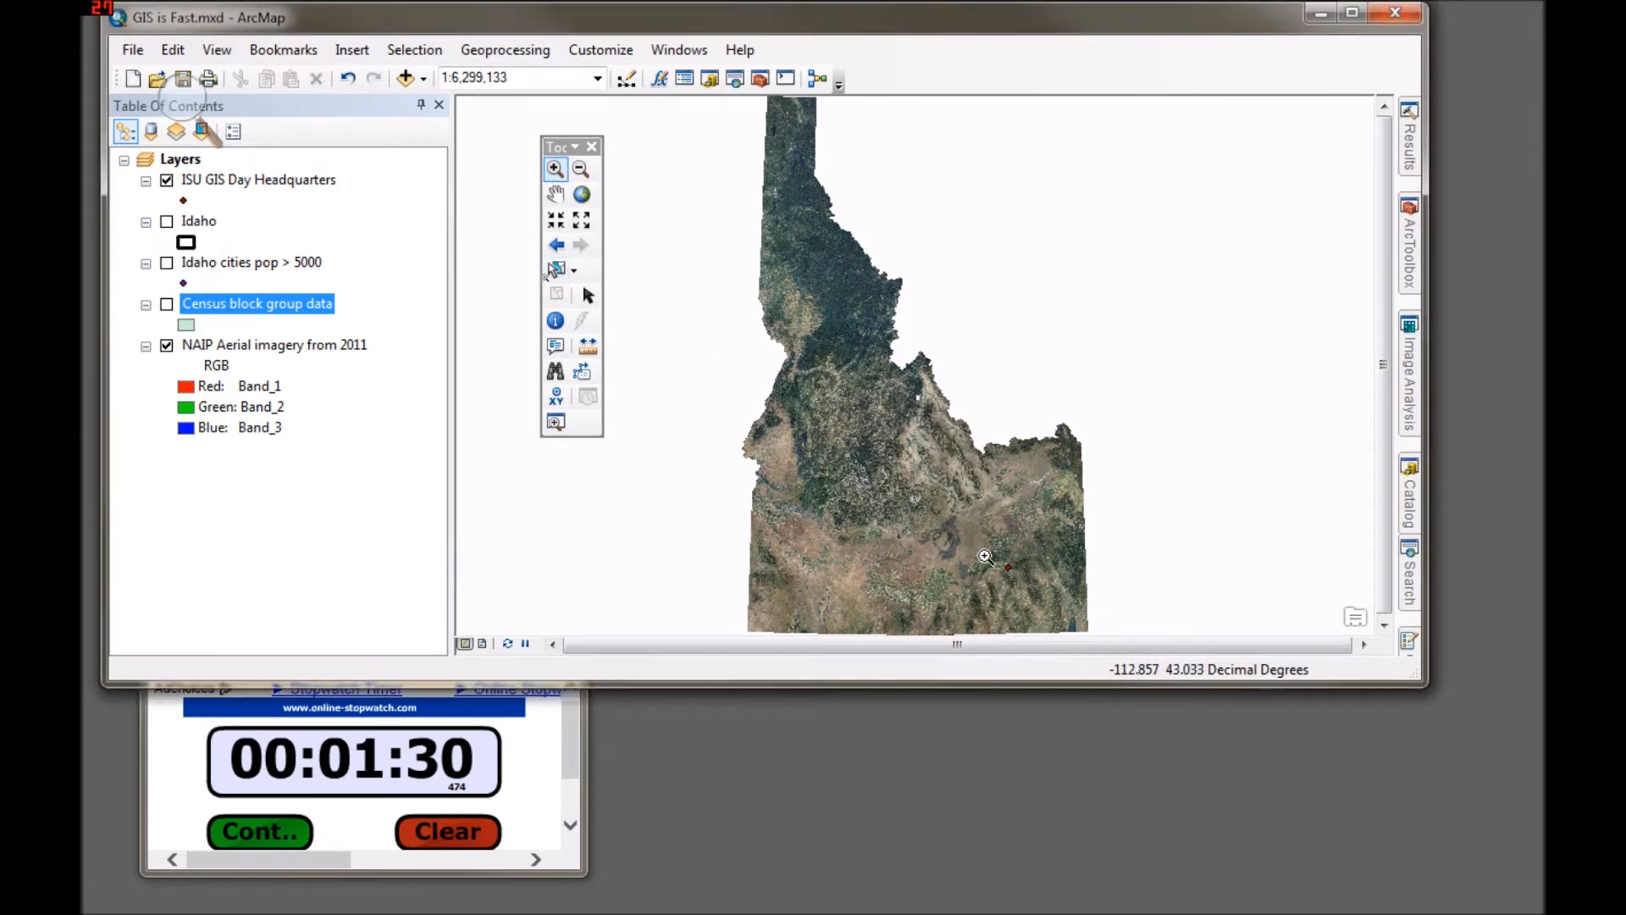
{"action": "left_click_drag", "start_coordinate": [992, 555], "coordinate": [1019, 590]}
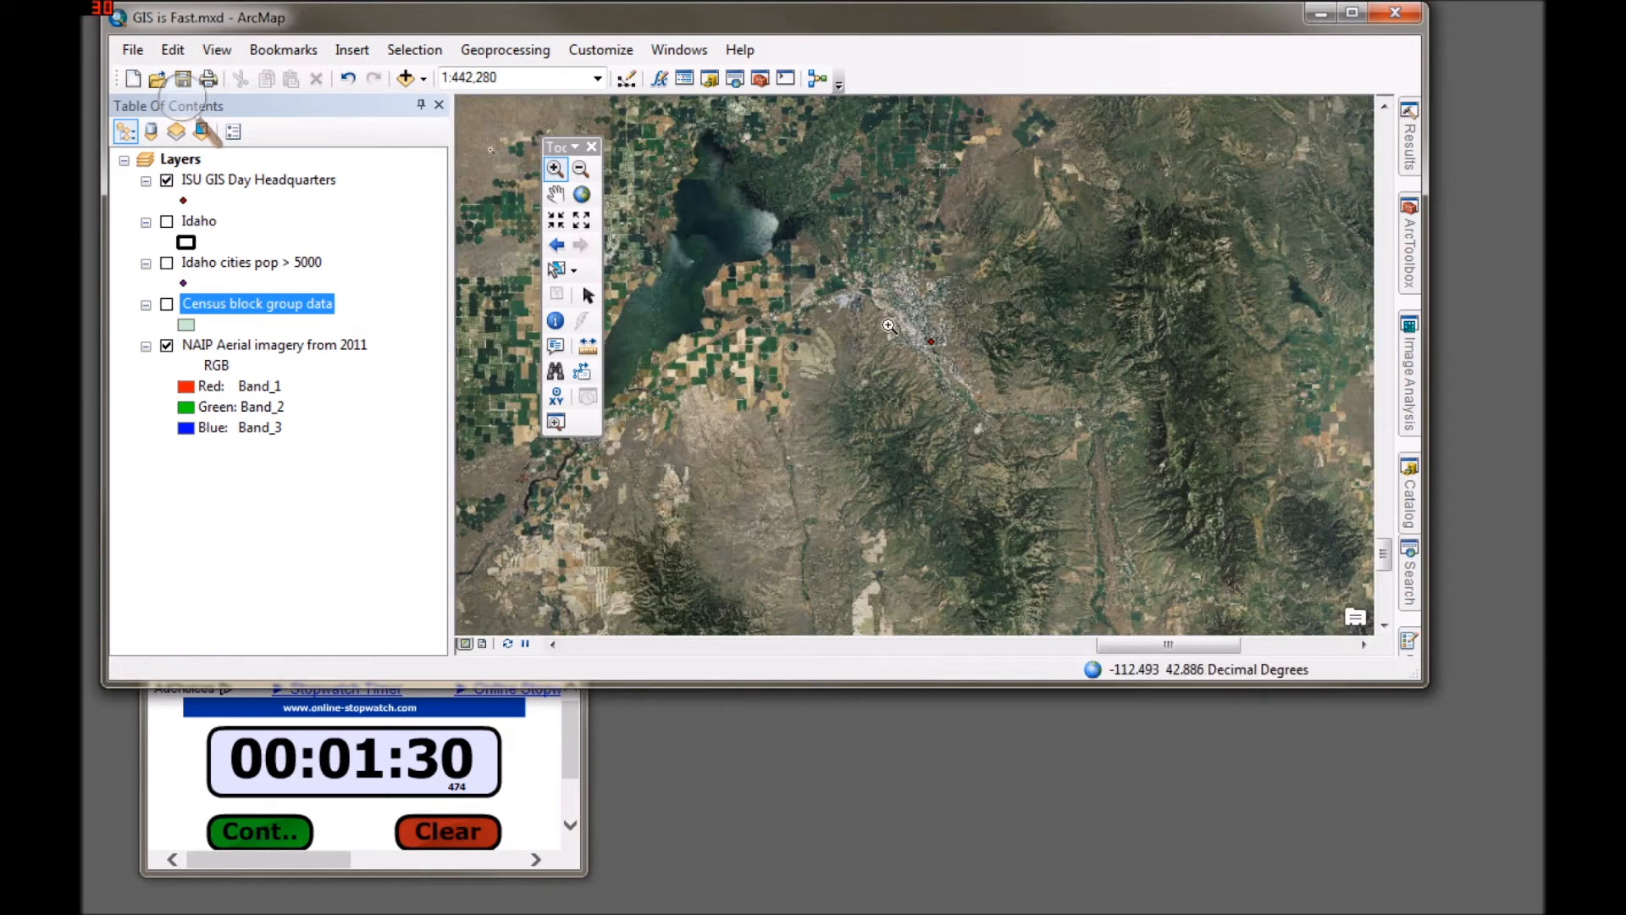
Zoom in on the NAIP imagery until the campus building under the headquarters point fills the view
{"action": "left_click_drag", "start_coordinate": [903, 319], "coordinate": [988, 386]}
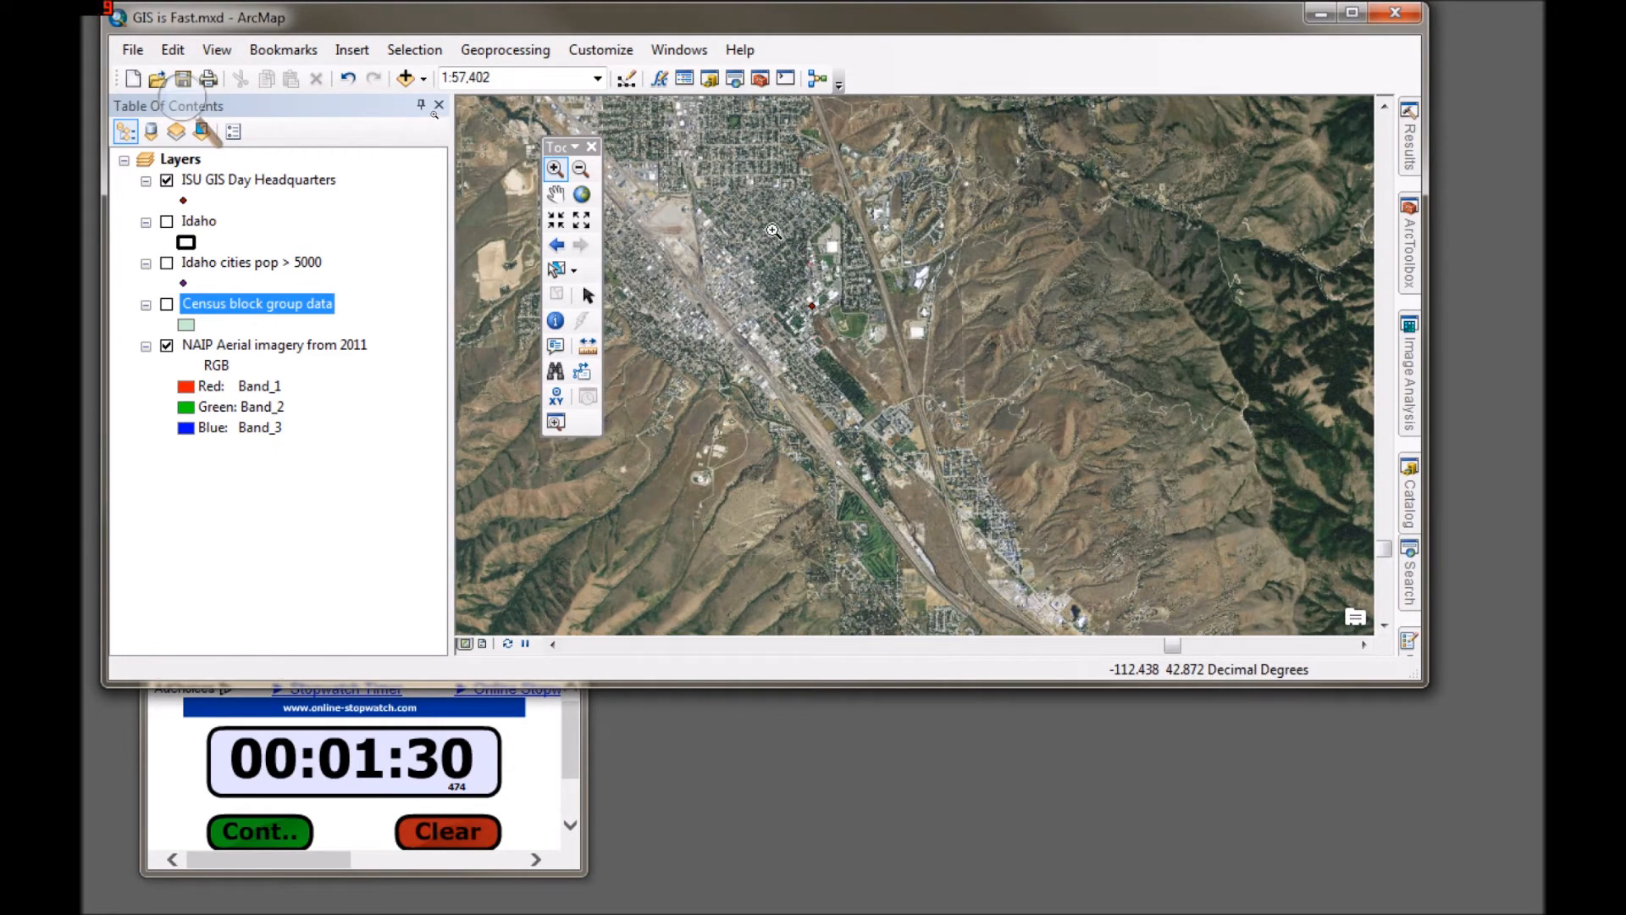
{"action": "left_click_drag", "start_coordinate": [768, 230], "coordinate": [909, 378]}
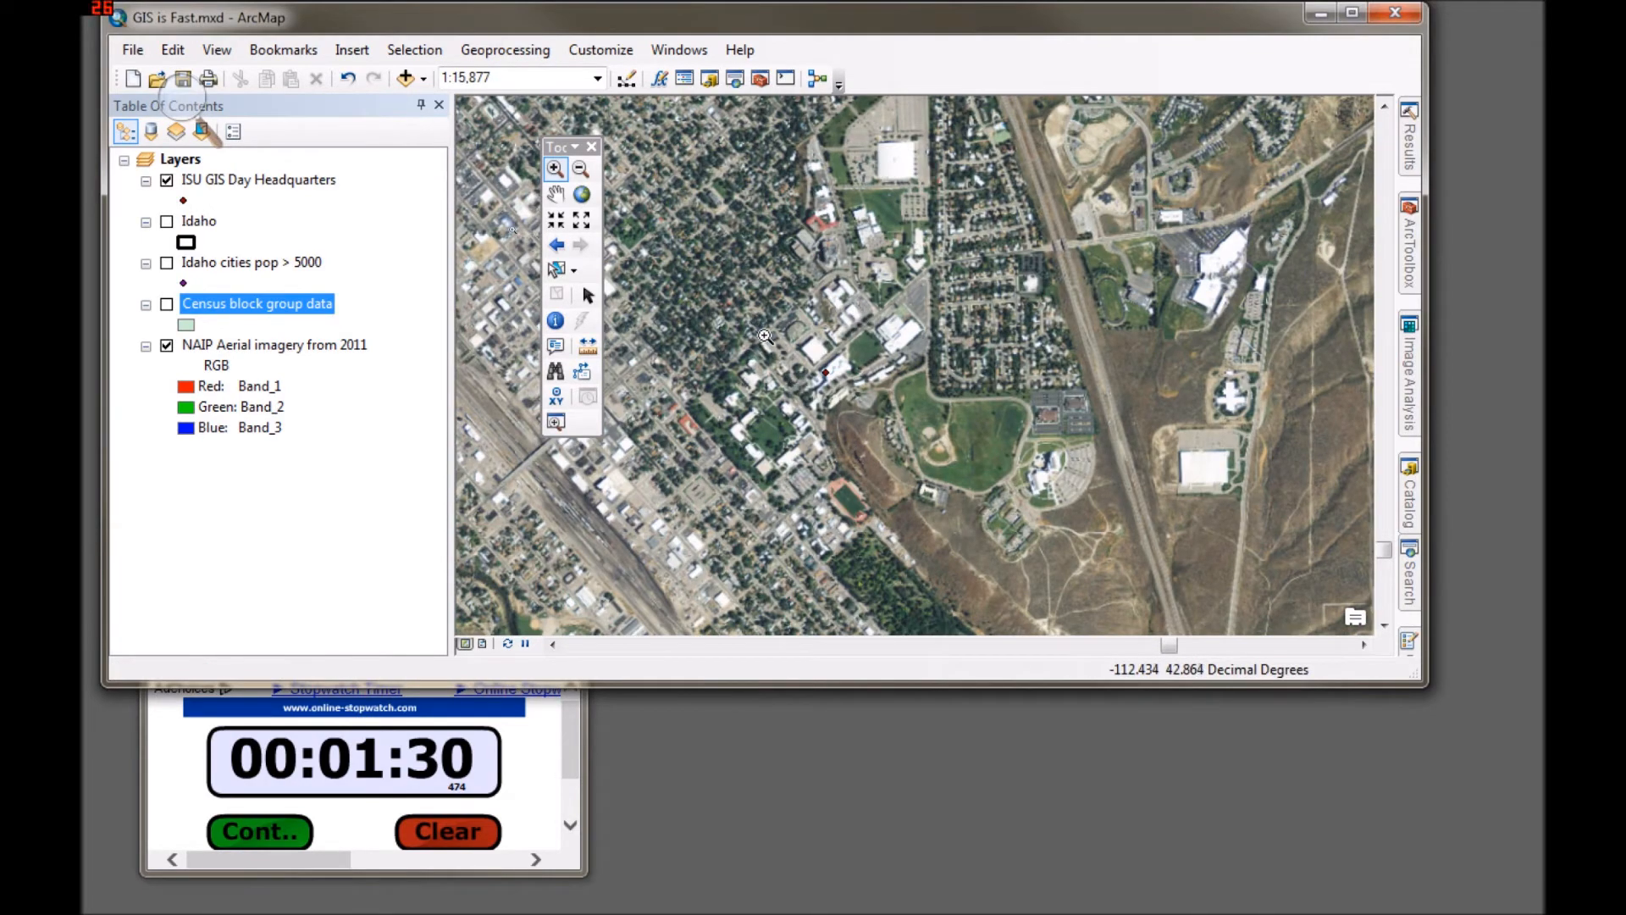
{"action": "left_click_drag", "start_coordinate": [765, 337], "coordinate": [940, 472]}
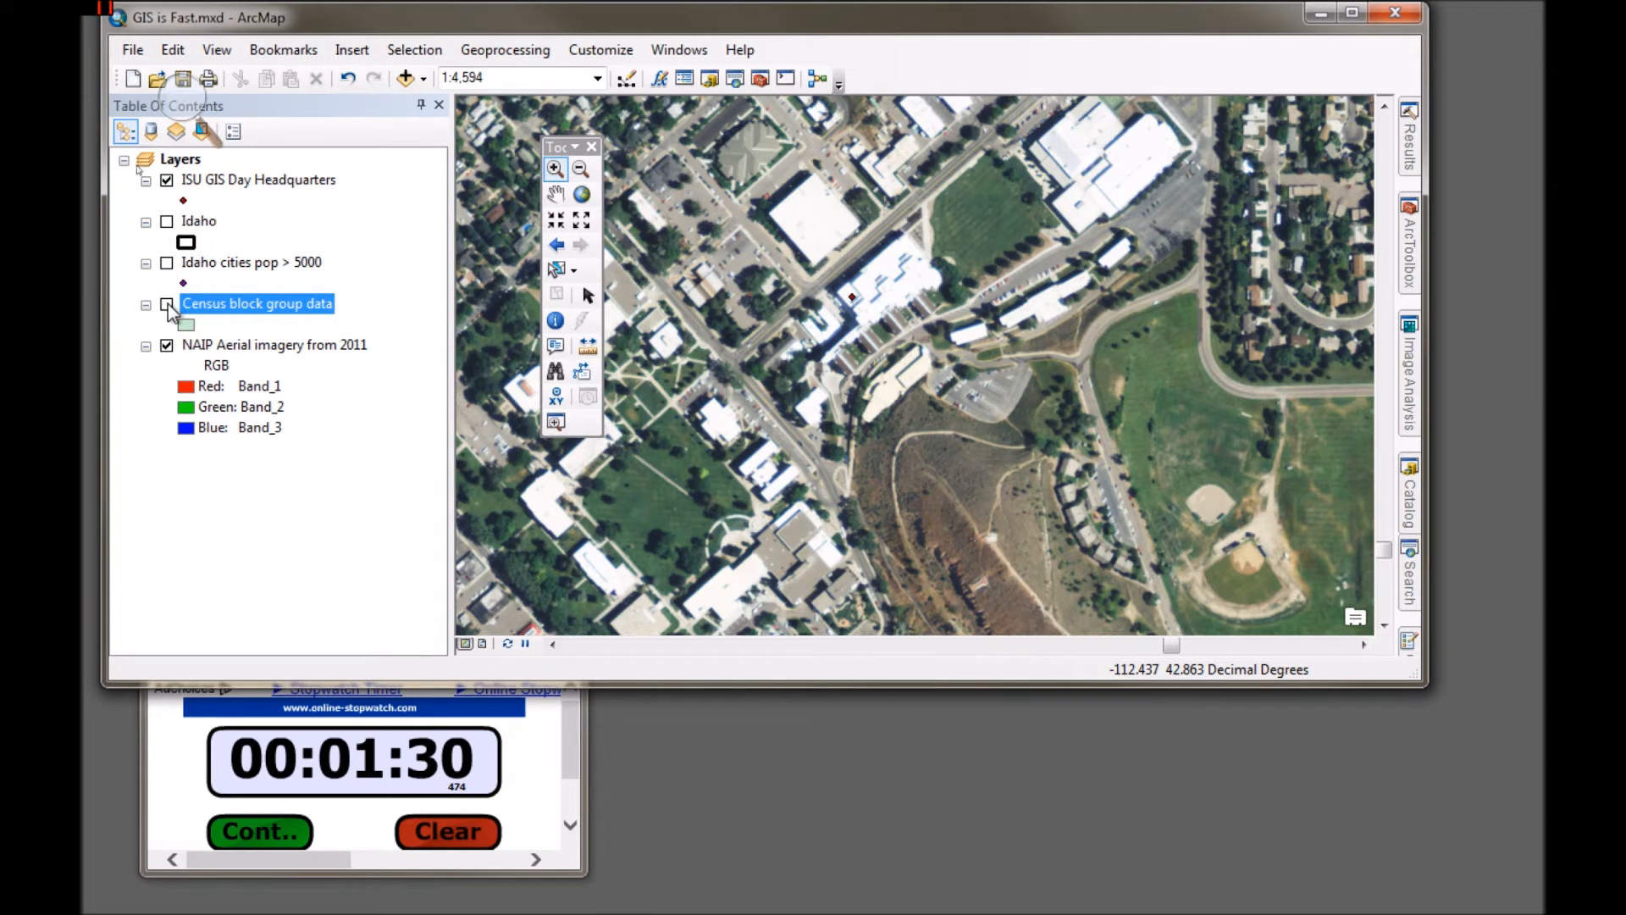
Replace the NAIP imagery with the census block group and Idaho cities layers, and zoom from the full extent to the Pocatello area
{"action": "left_click", "coordinate": [169, 354]}
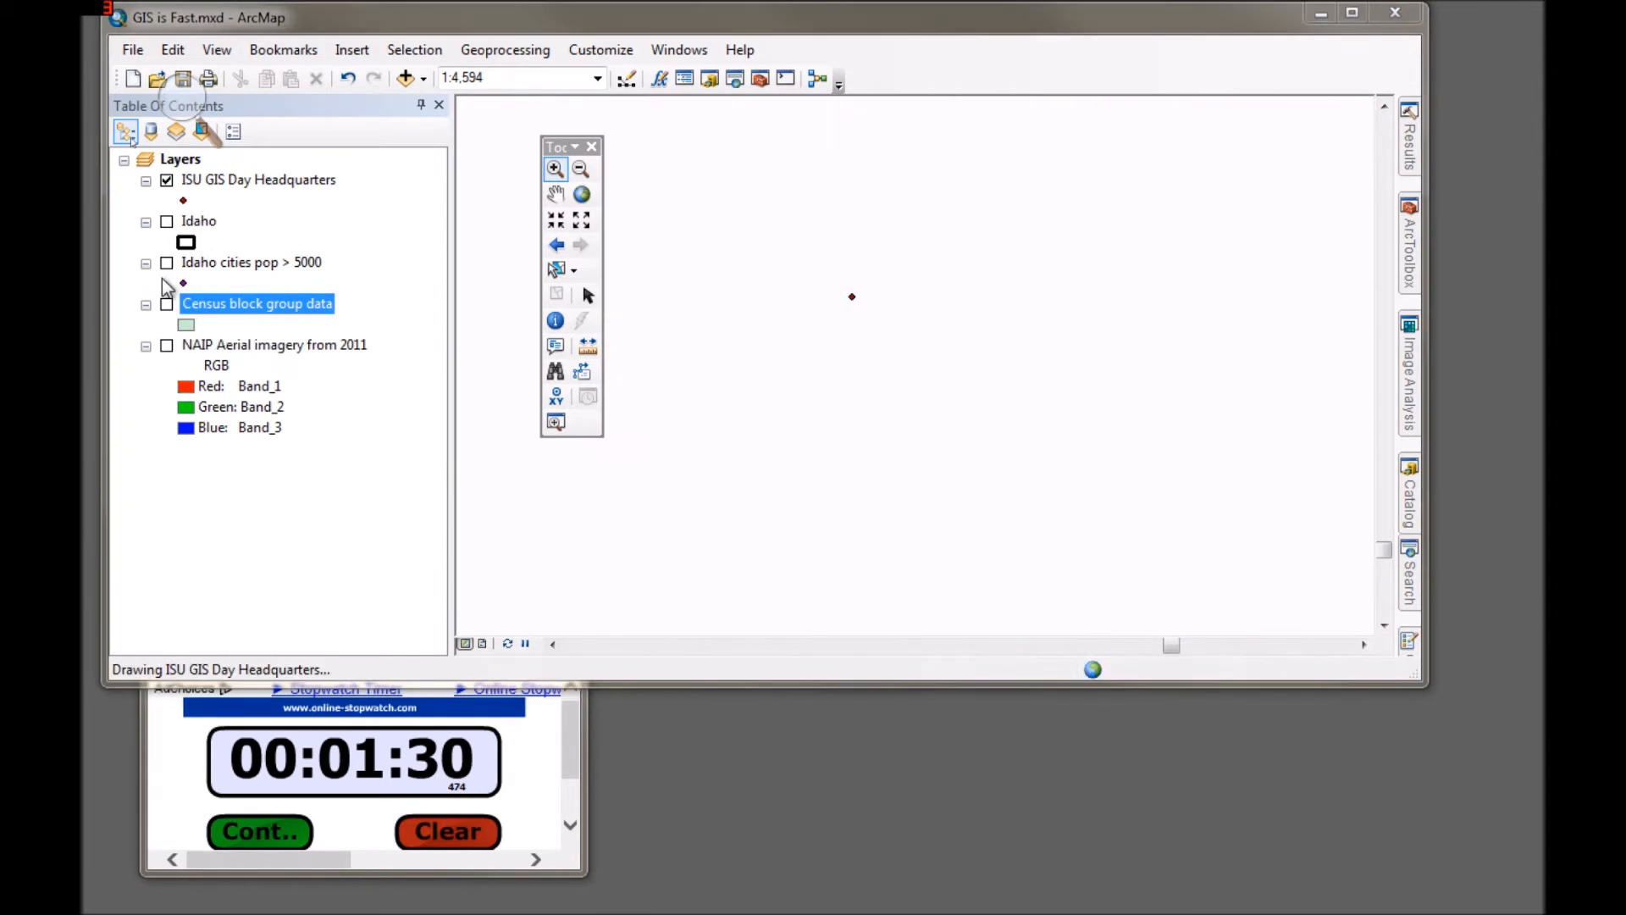
{"action": "left_click", "coordinate": [168, 305]}
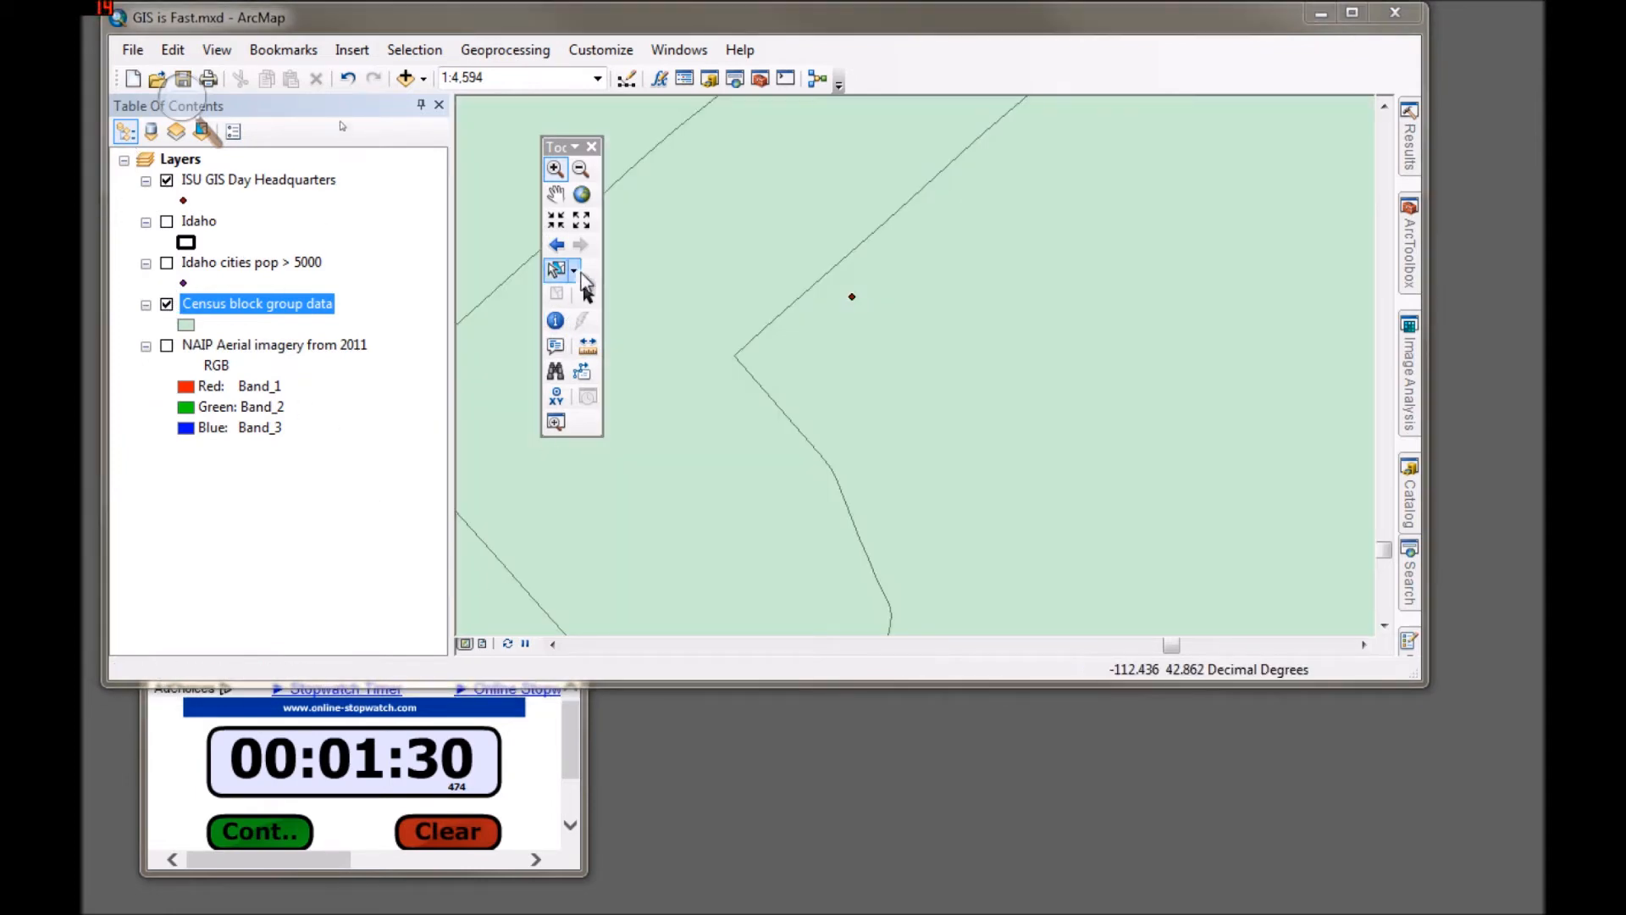
{"action": "left_click", "coordinate": [582, 194]}
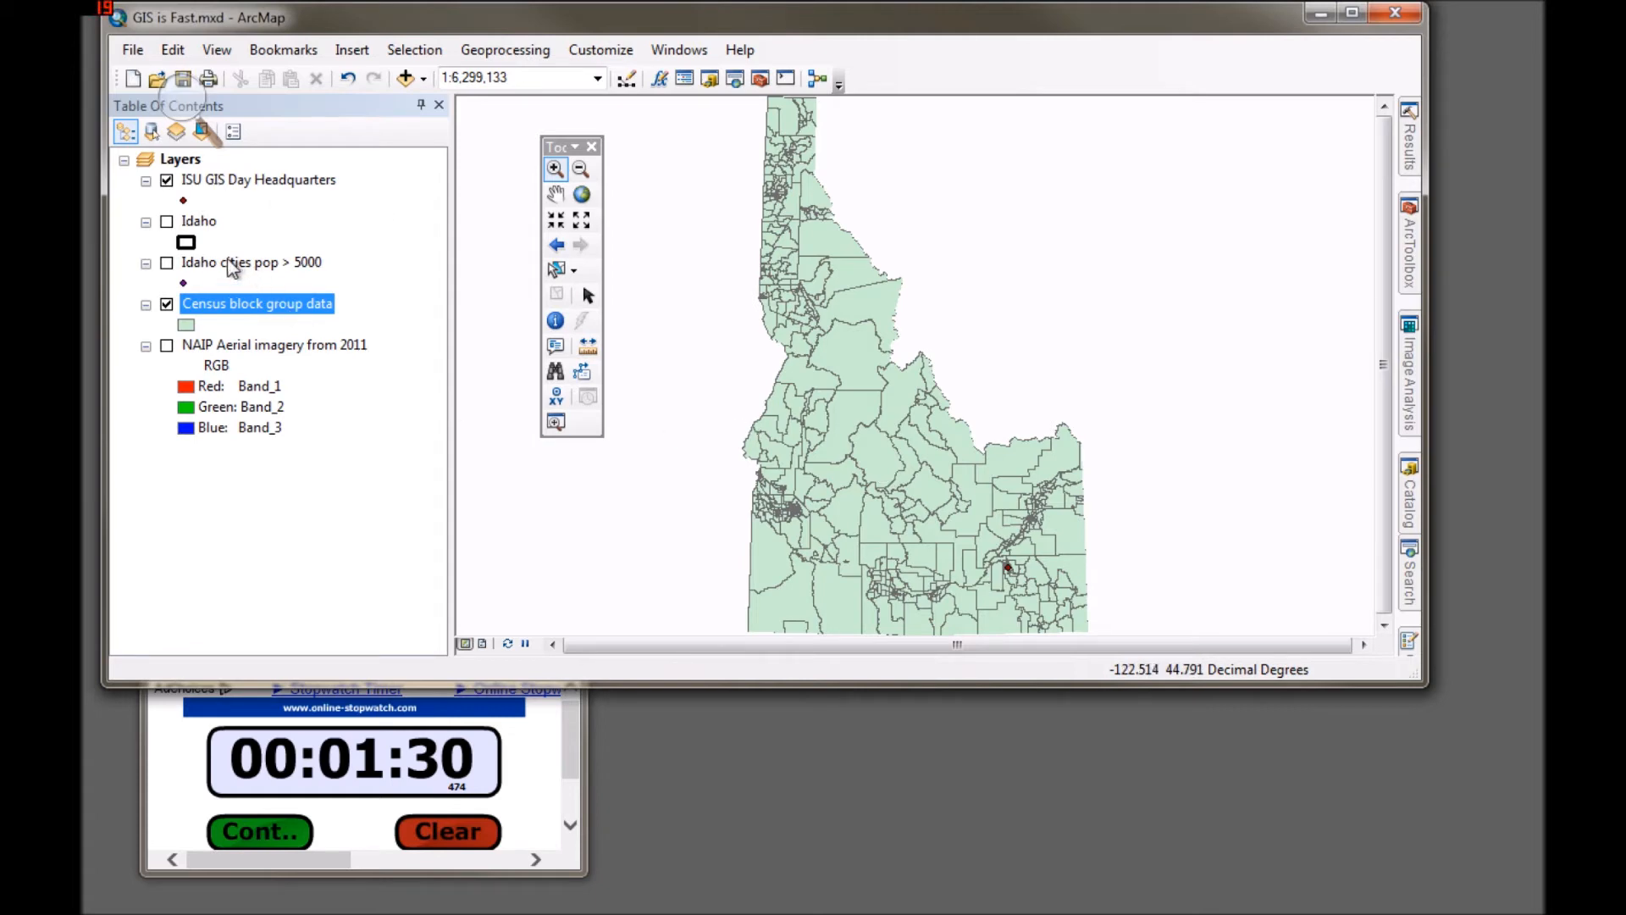
{"action": "left_click", "coordinate": [167, 265]}
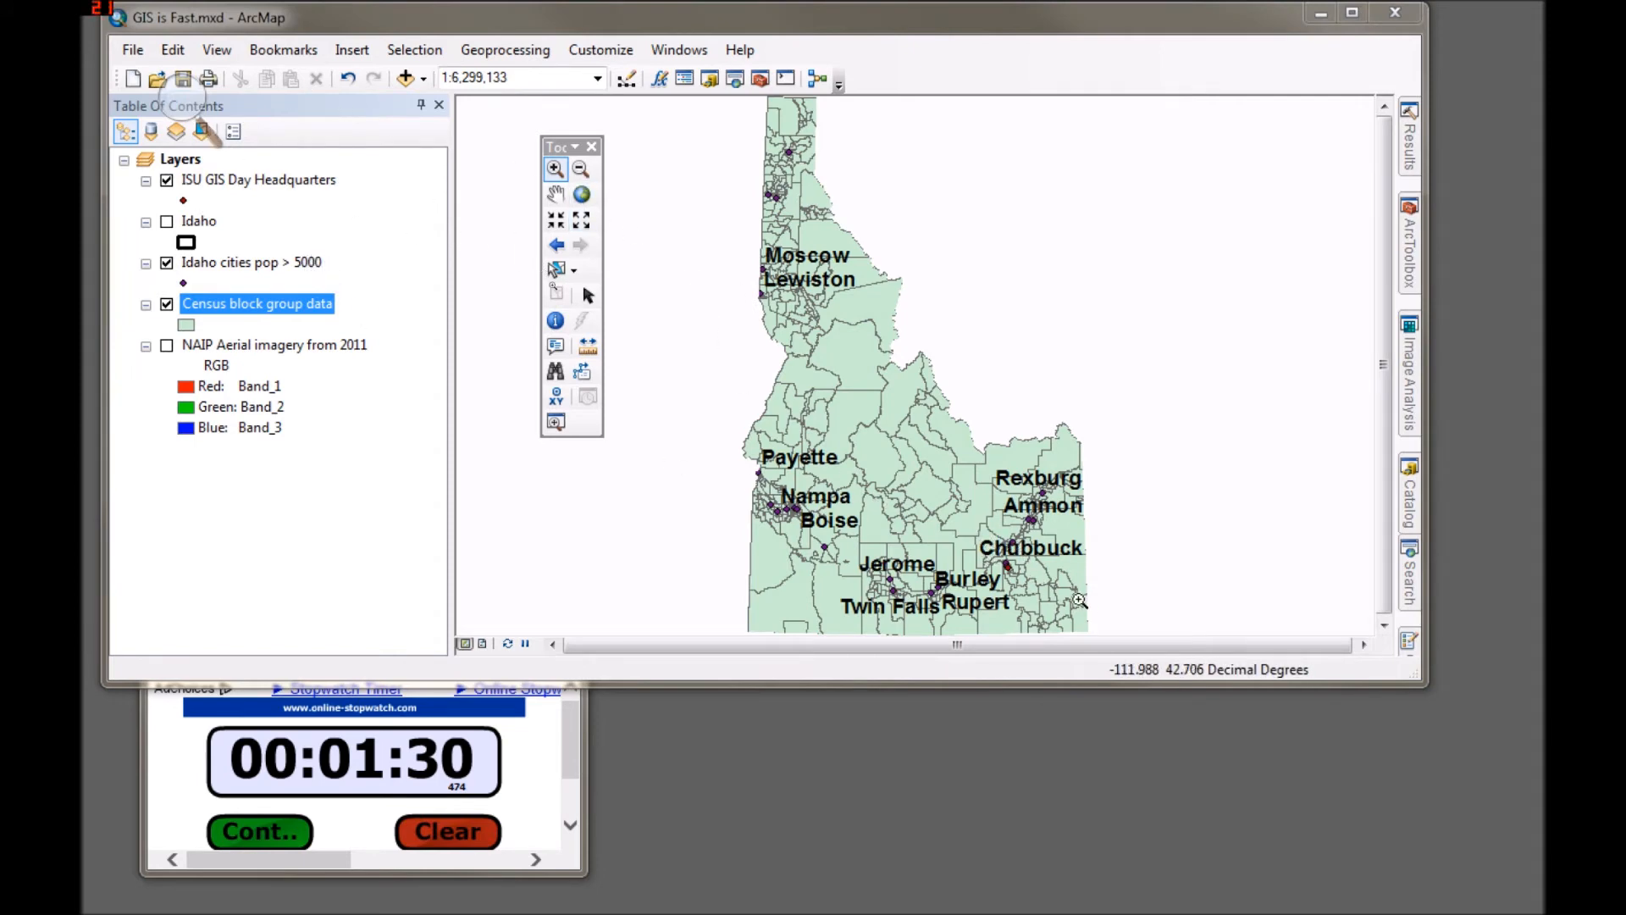
{"action": "left_click_drag", "start_coordinate": [968, 526], "coordinate": [1062, 599]}
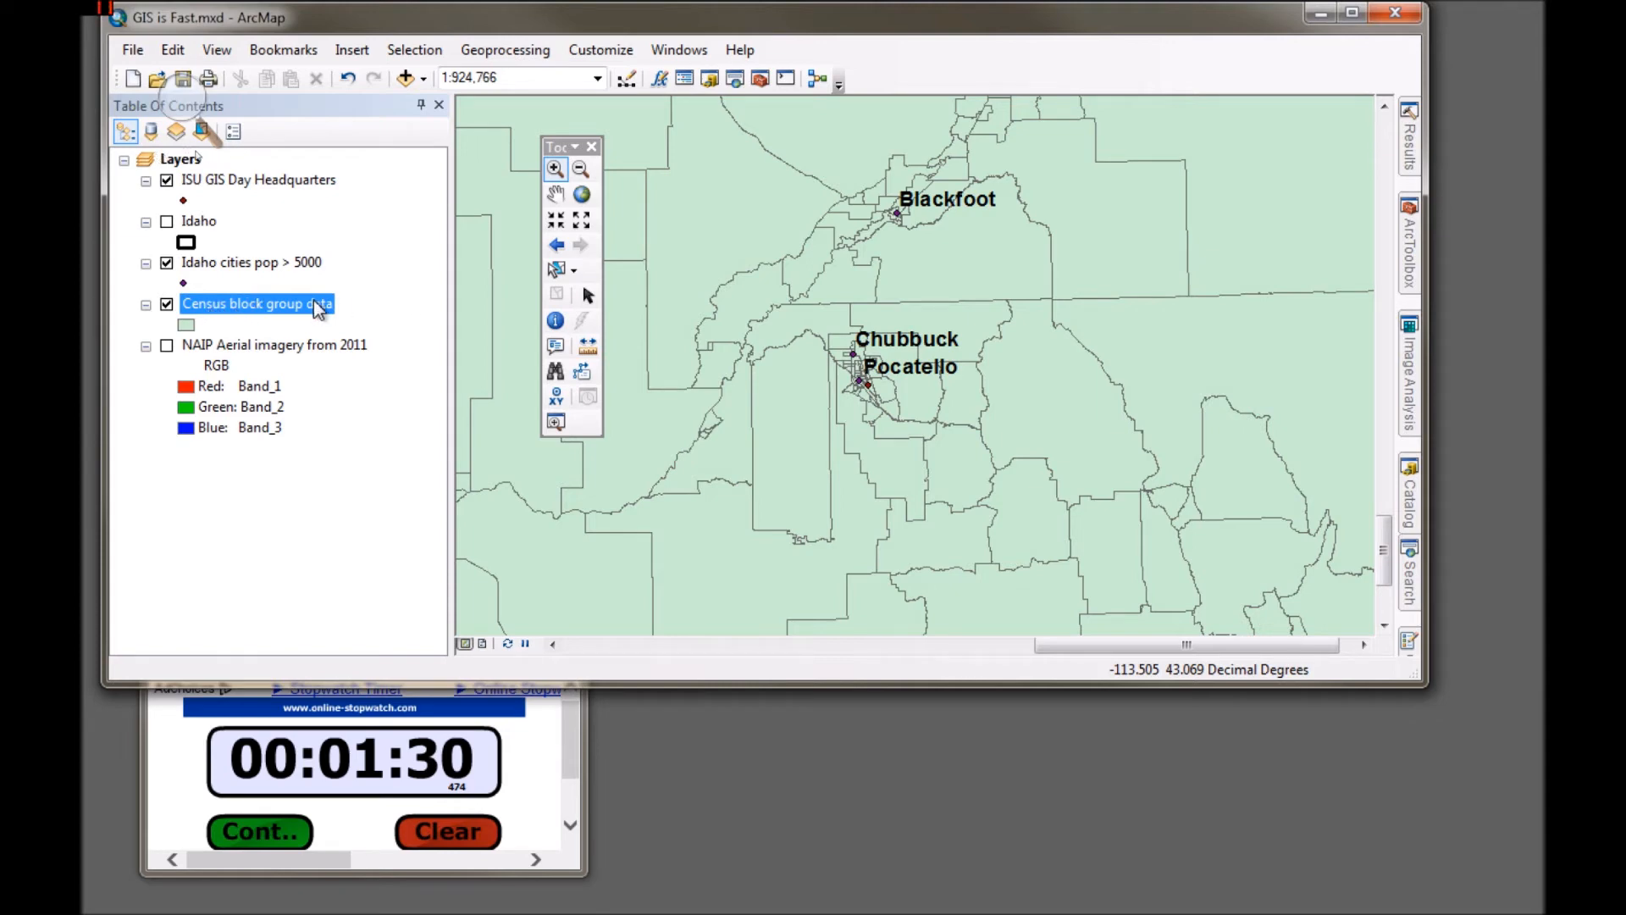
Open the Census block group data attribute table and examine its population, race, MALES and FEMALES fields
{"action": "right_click", "coordinate": [248, 308]}
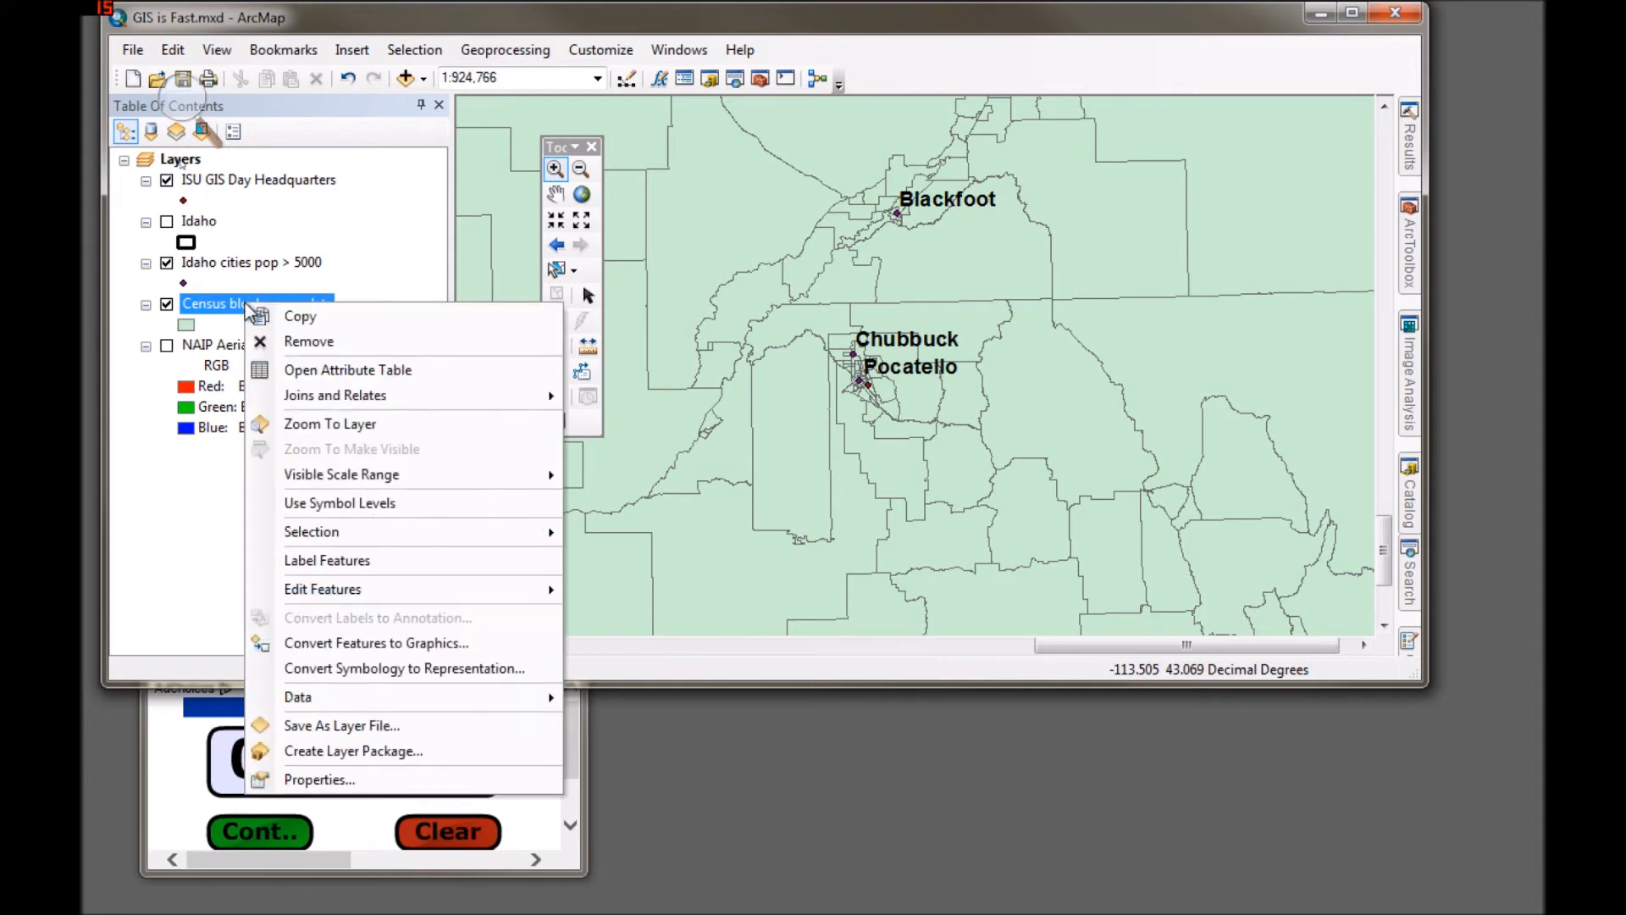
{"action": "left_click", "coordinate": [309, 376]}
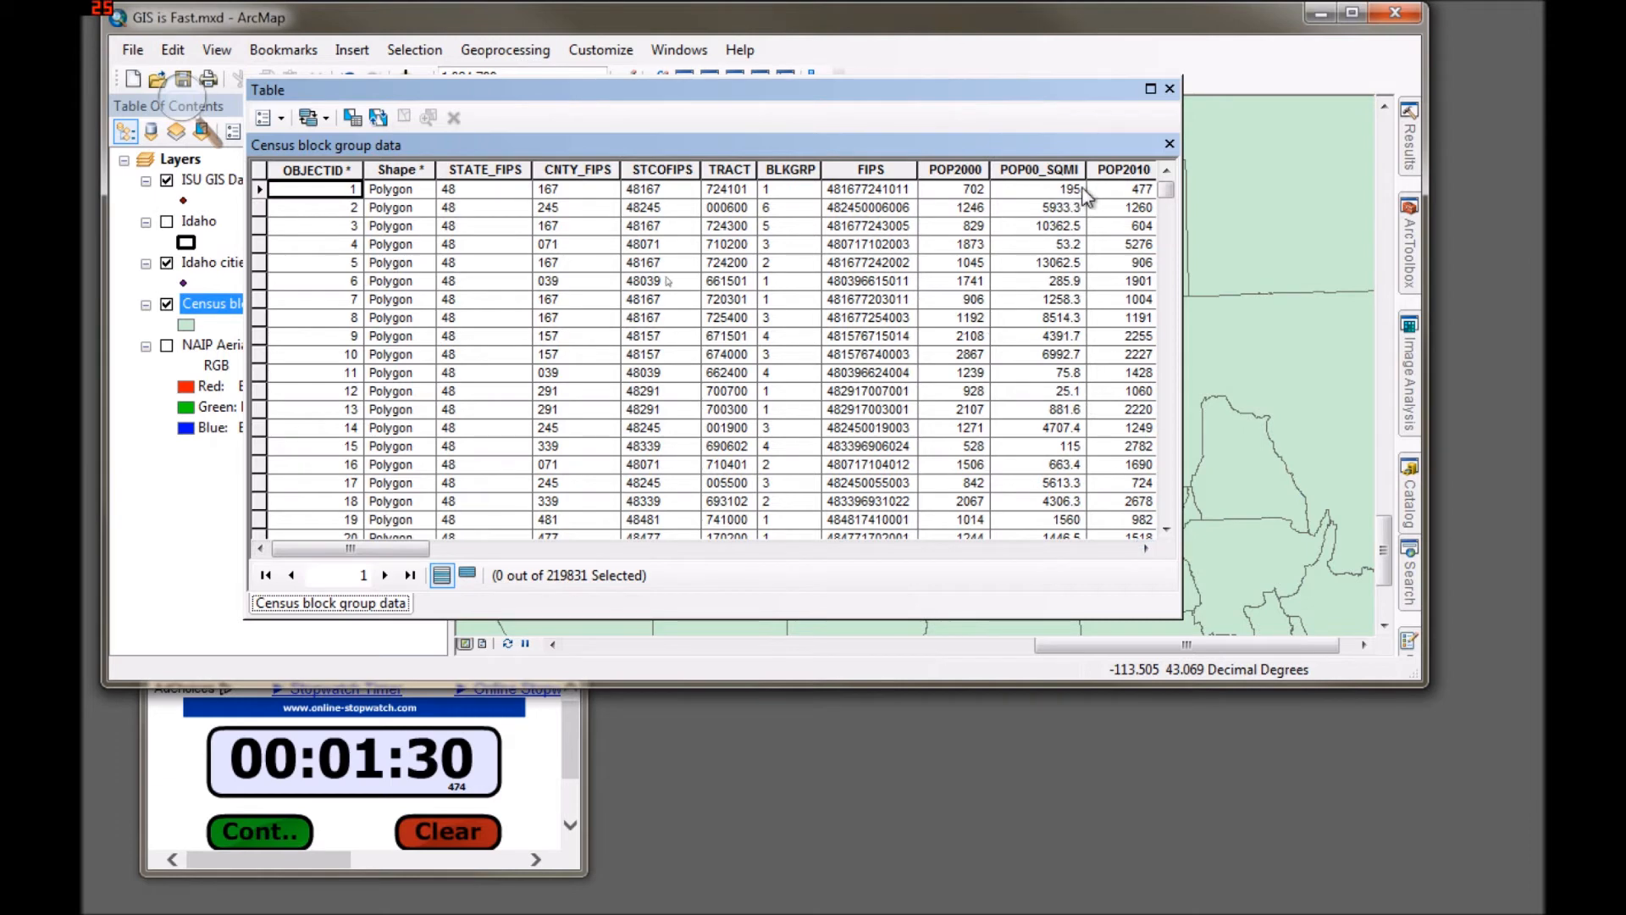
{"action": "left_click", "coordinate": [1146, 553]}
{"action": "left_click", "coordinate": [1145, 554]}
{"action": "left_click", "coordinate": [1145, 553]}
{"action": "left_click", "coordinate": [1145, 553]}
{"action": "left_click", "coordinate": [1145, 553]}
{"action": "left_click", "coordinate": [1146, 553]}
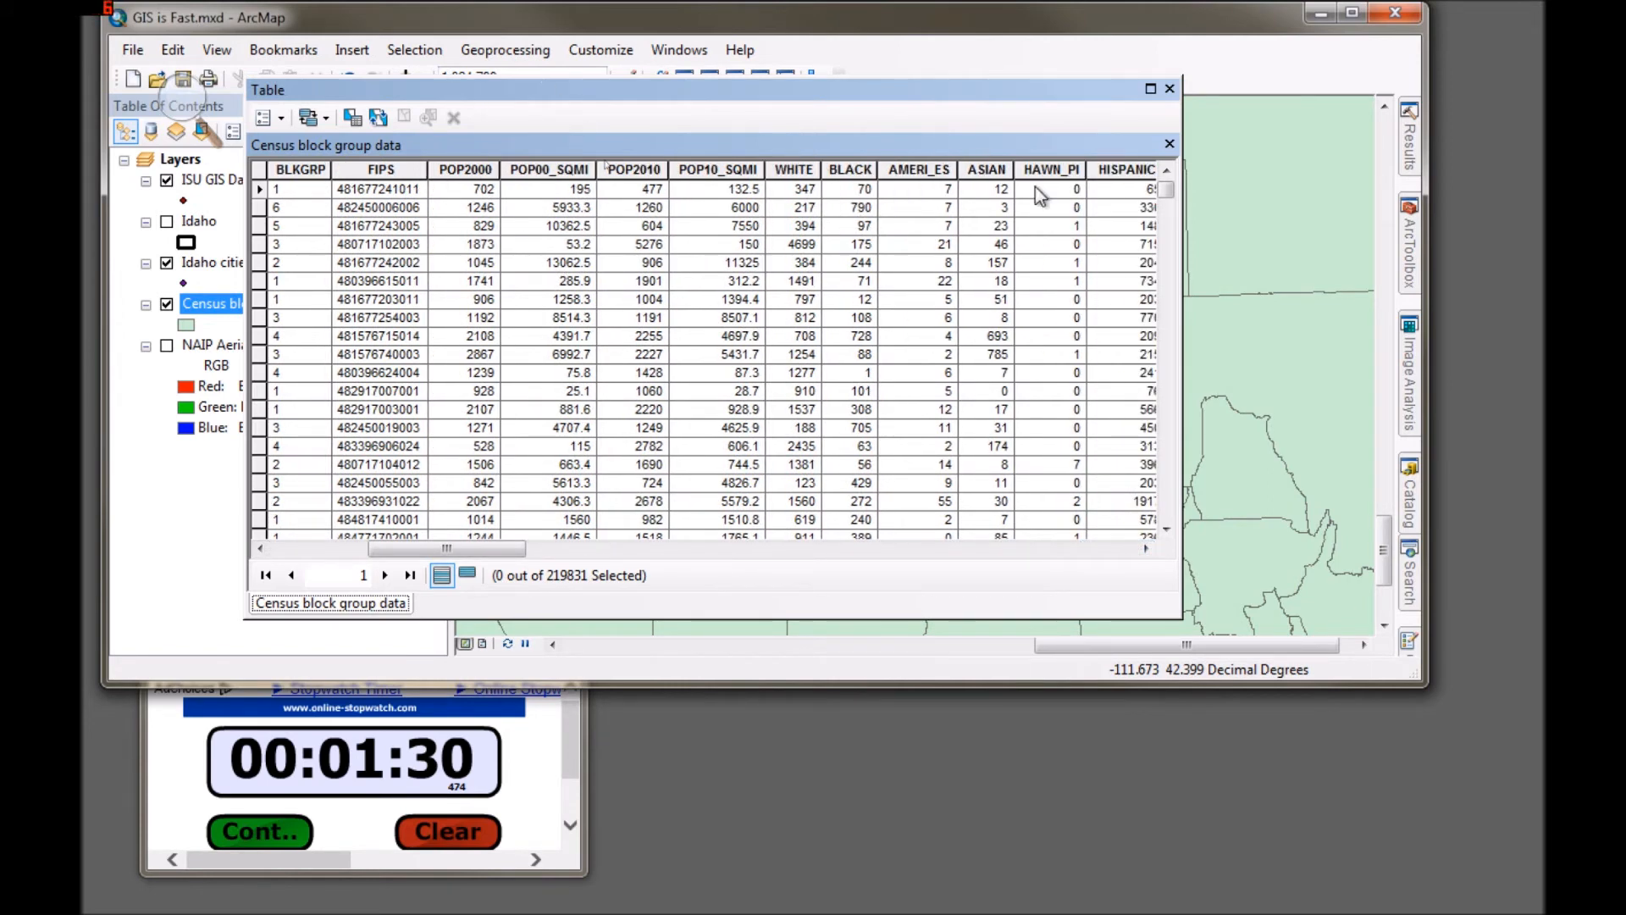
{"action": "left_click", "coordinate": [1144, 549]}
{"action": "left_click", "coordinate": [1144, 549]}
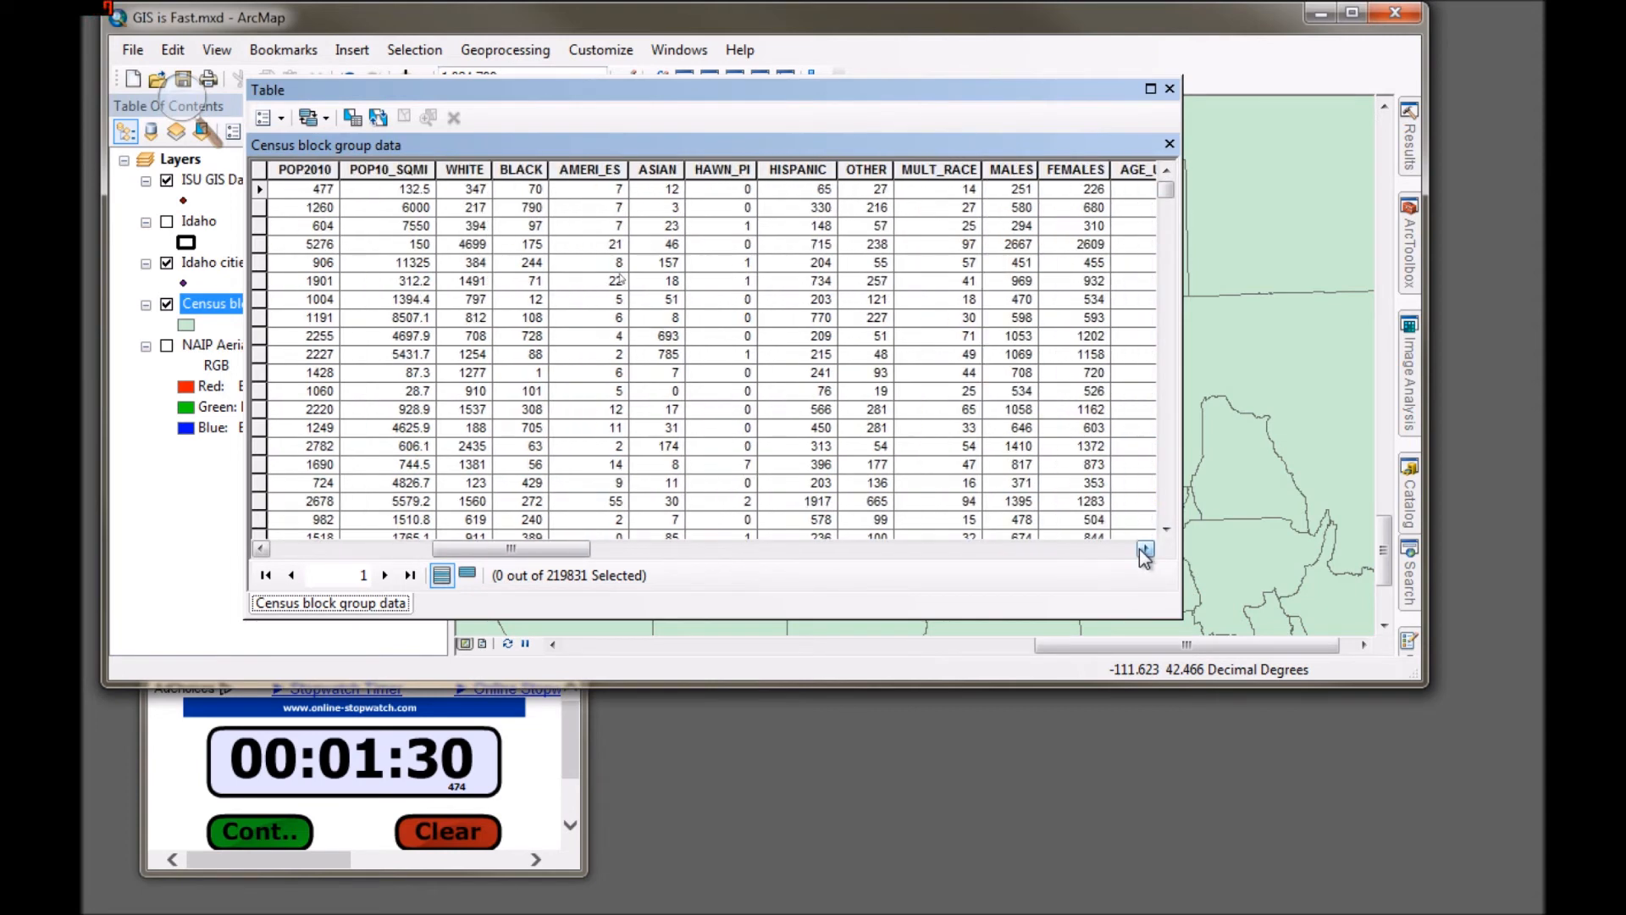
{"action": "left_click", "coordinate": [1144, 549]}
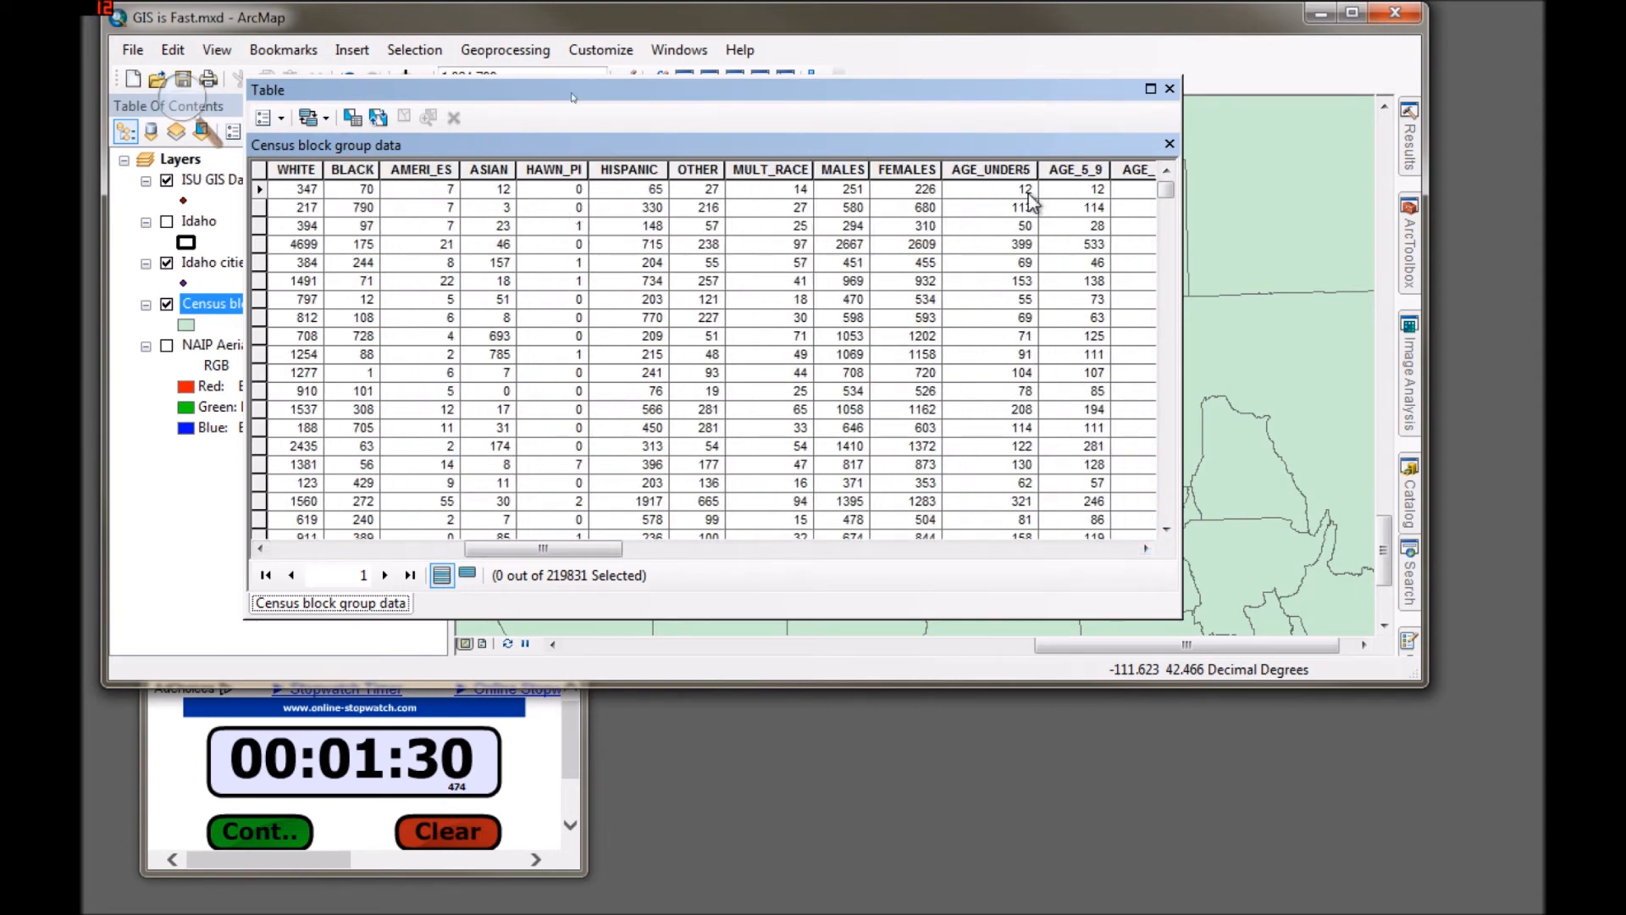
Examine the remaining census fields on age, households, families and housing units through to Shape_Area
{"action": "left_click", "coordinate": [1145, 551]}
{"action": "left_click", "coordinate": [1145, 551]}
{"action": "left_click", "coordinate": [1145, 549]}
{"action": "left_click", "coordinate": [1145, 549]}
{"action": "left_click", "coordinate": [1146, 549]}
{"action": "left_click", "coordinate": [1145, 549]}
{"action": "left_click", "coordinate": [1145, 549]}
{"action": "left_click", "coordinate": [1146, 549]}
{"action": "left_click", "coordinate": [1145, 549]}
{"action": "left_click", "coordinate": [1145, 549]}
{"action": "left_click", "coordinate": [1146, 549]}
{"action": "left_click", "coordinate": [1146, 549]}
{"action": "left_click", "coordinate": [1145, 549]}
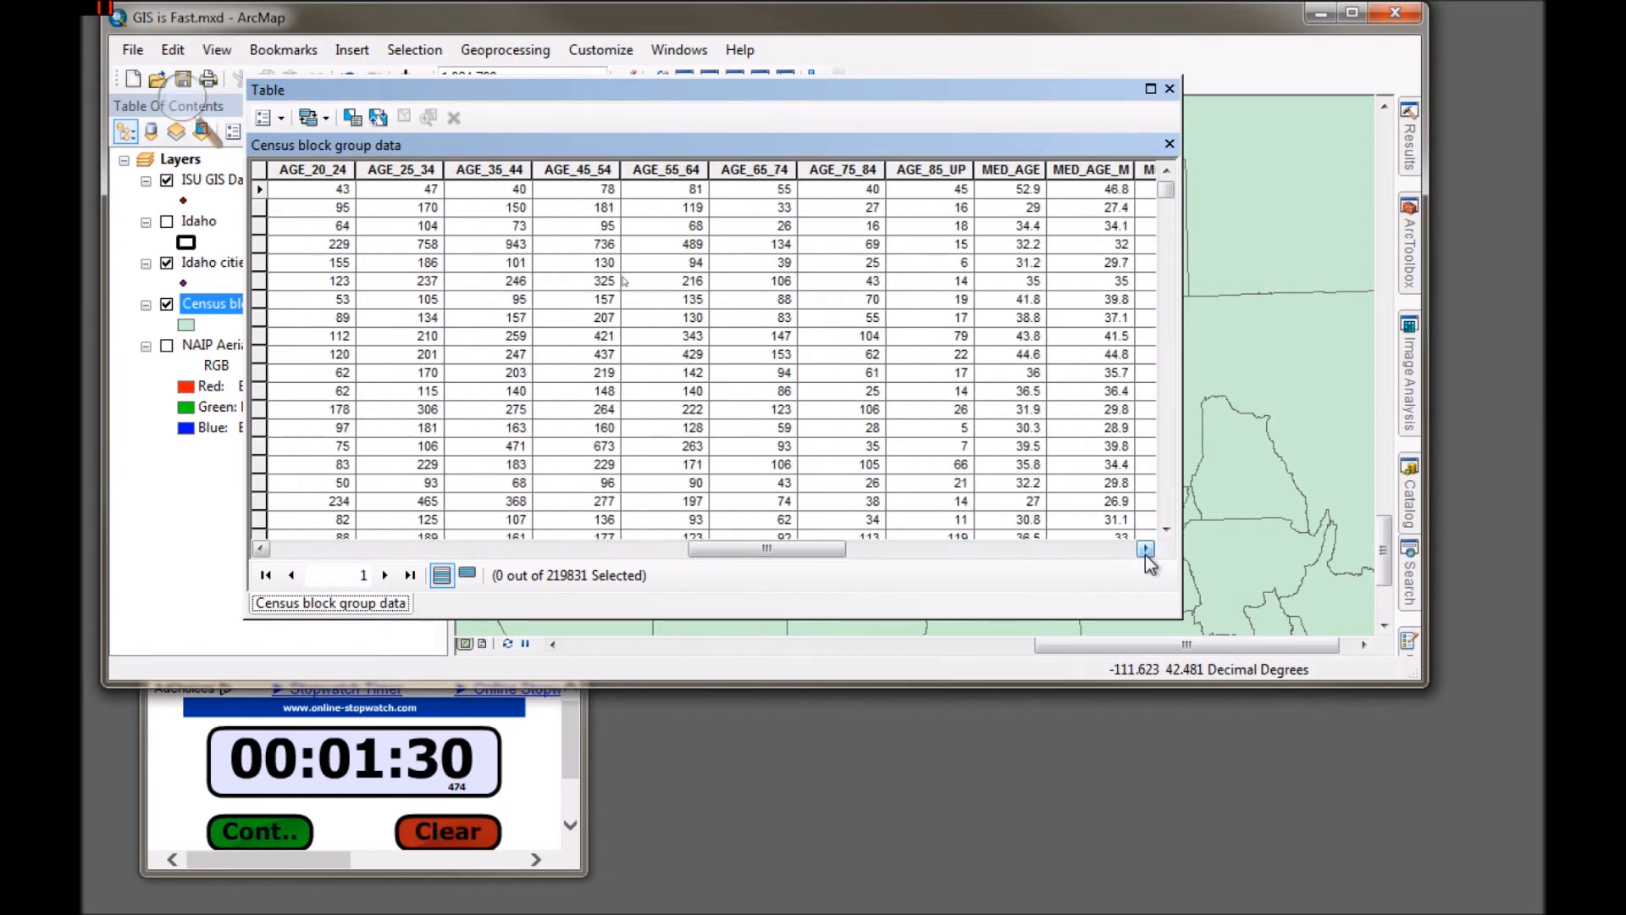
{"action": "left_click", "coordinate": [1145, 549]}
{"action": "left_click", "coordinate": [1146, 549]}
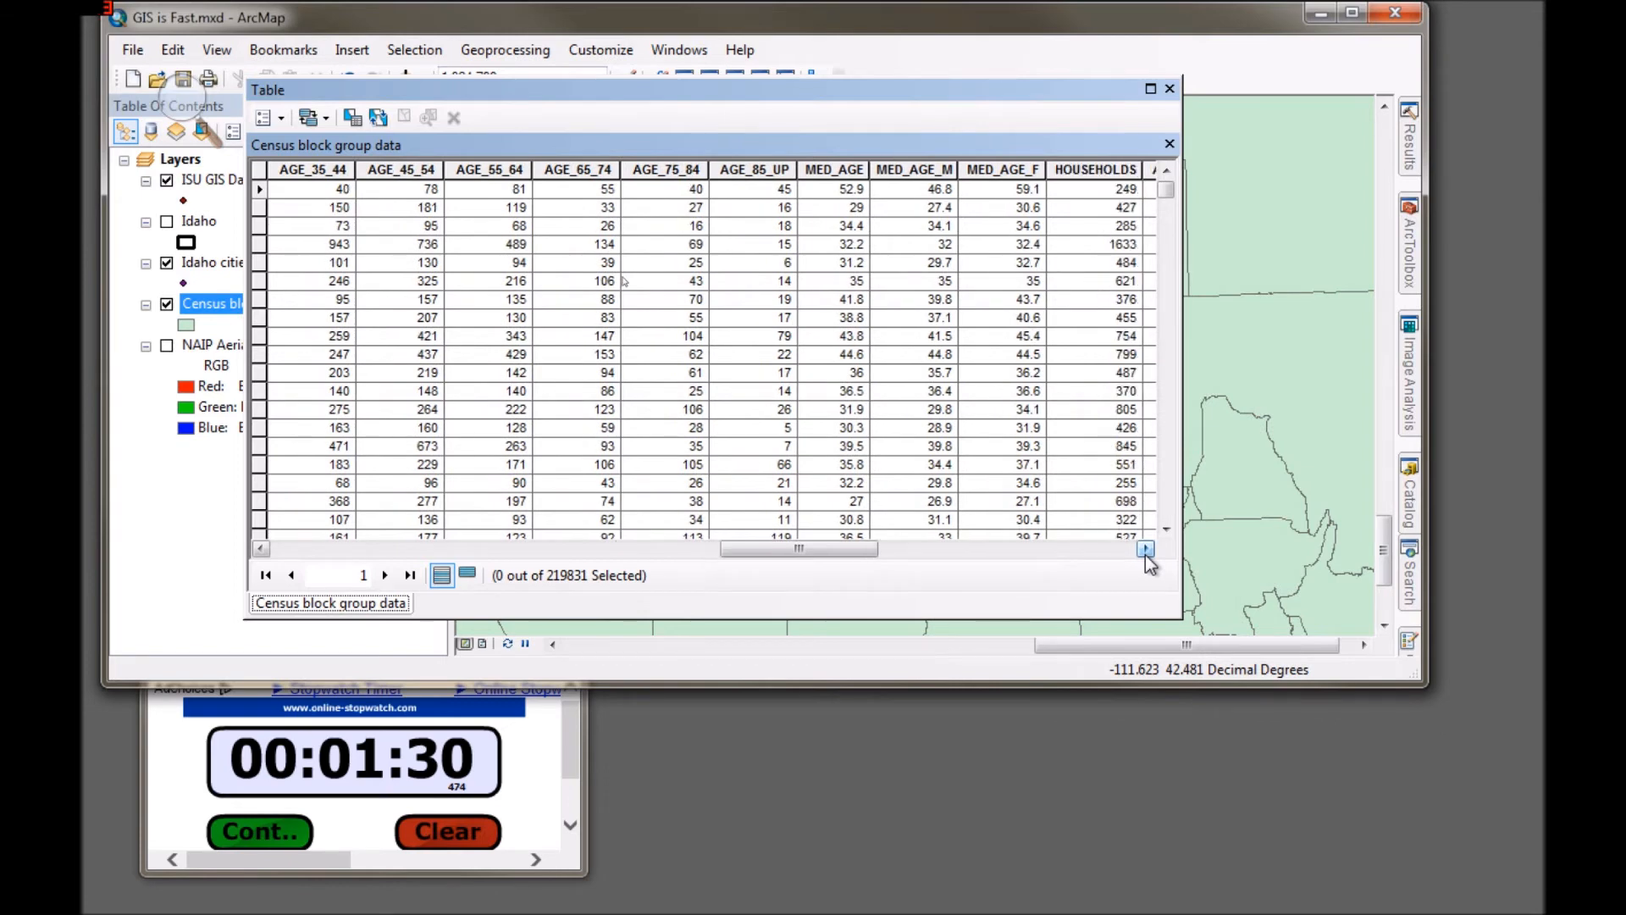
{"action": "left_click", "coordinate": [1145, 549]}
{"action": "left_click", "coordinate": [1145, 549]}
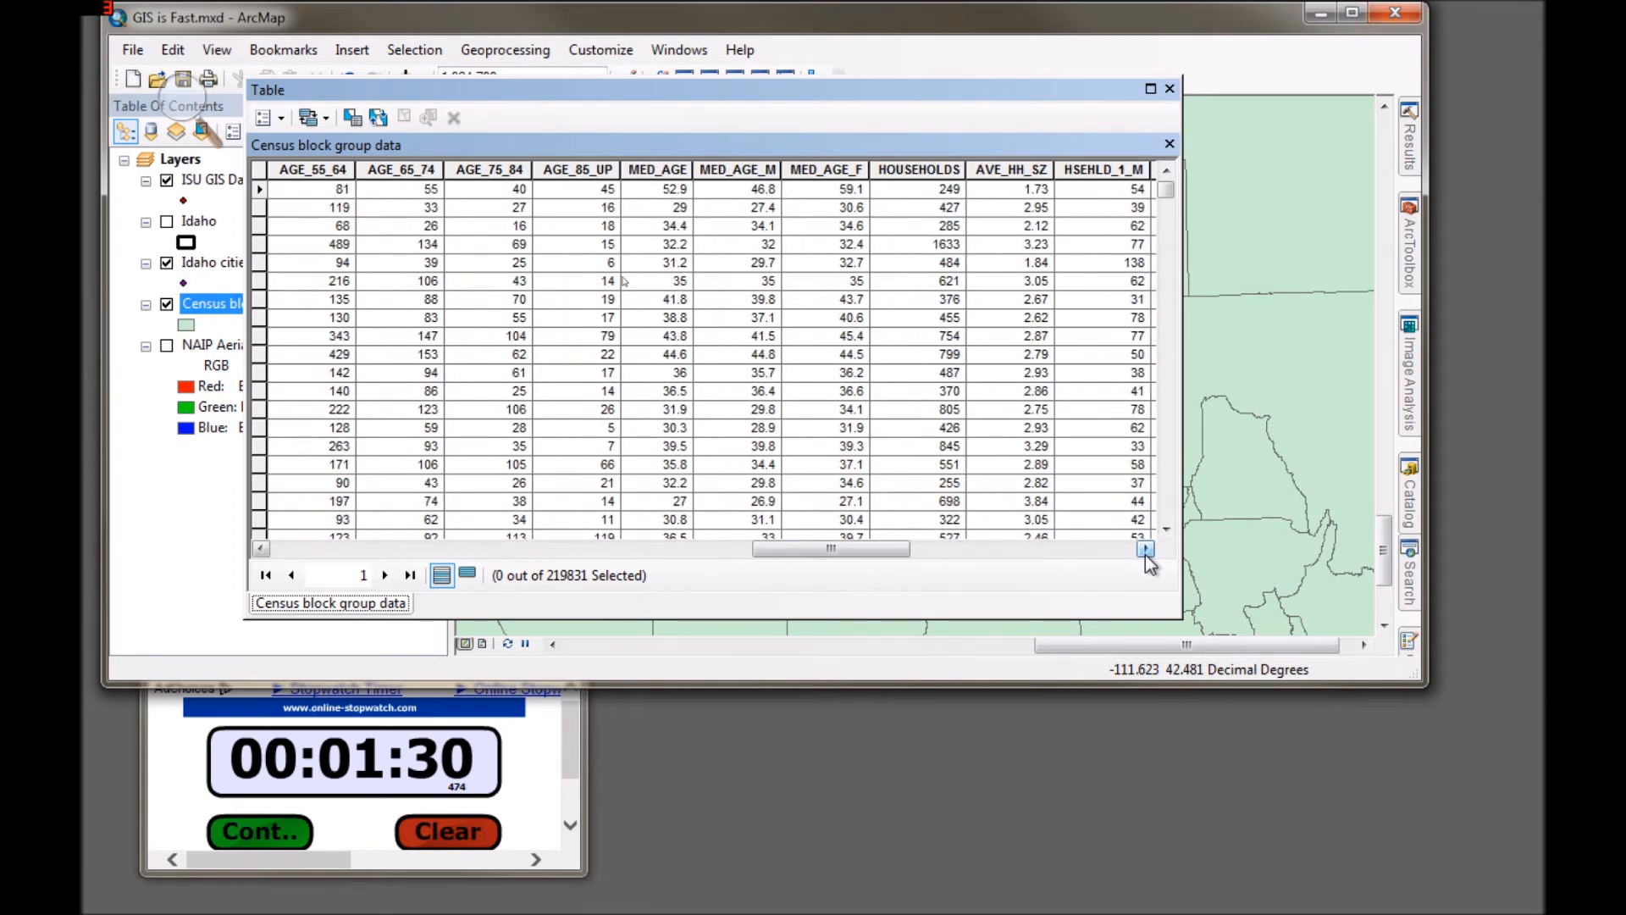
{"action": "left_click", "coordinate": [1145, 549]}
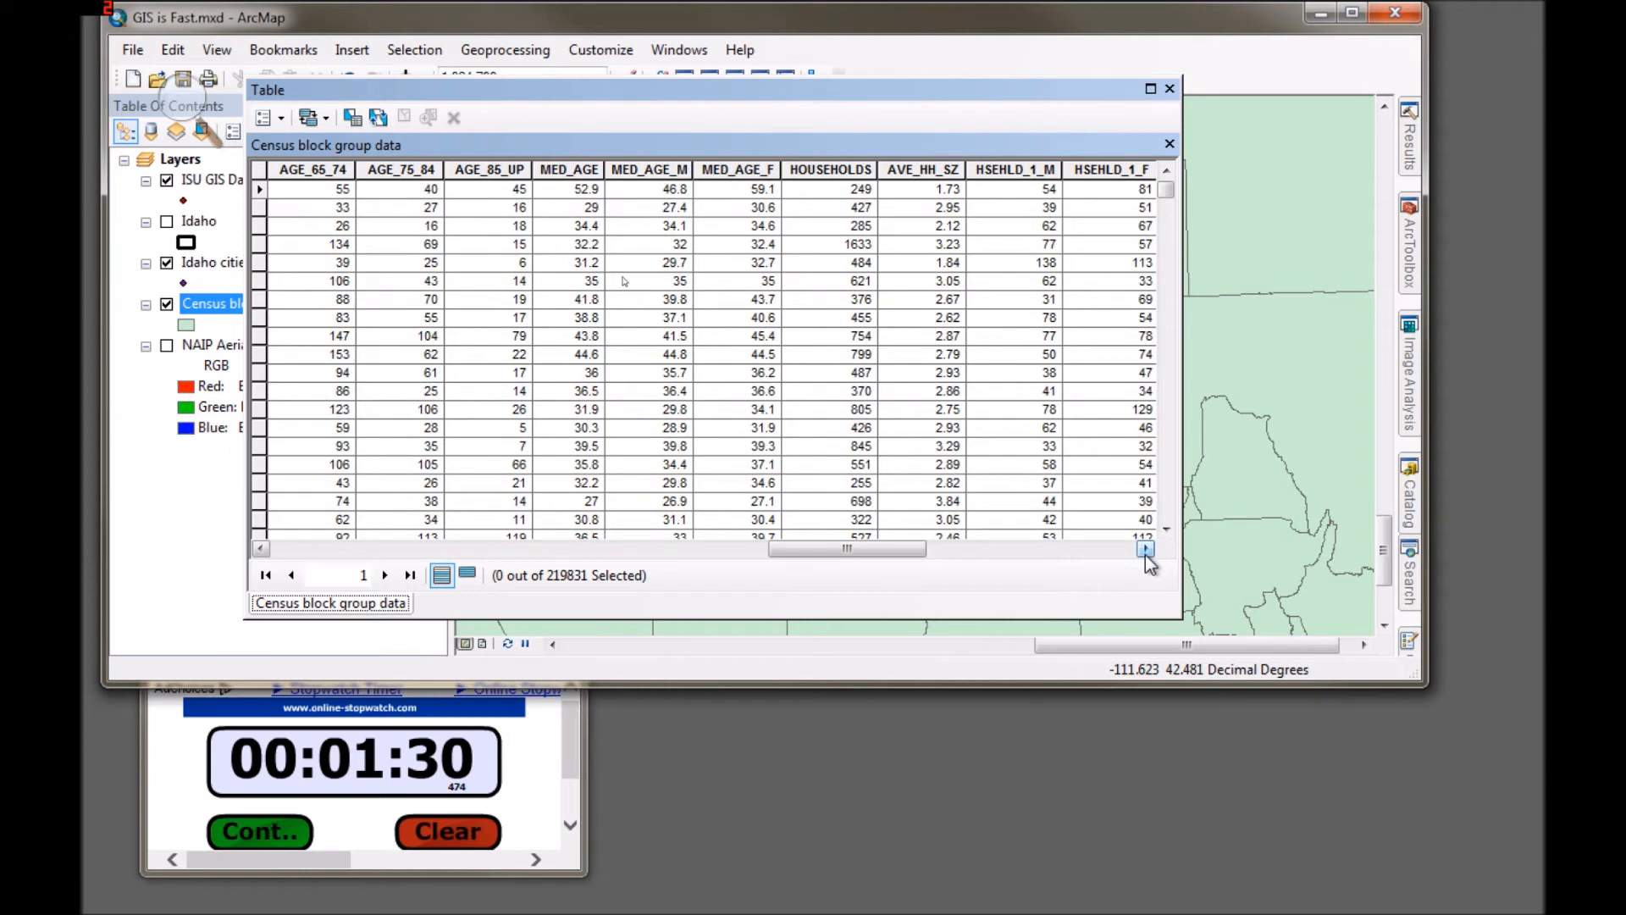
{"action": "left_click", "coordinate": [1145, 549]}
{"action": "left_click", "coordinate": [1145, 549]}
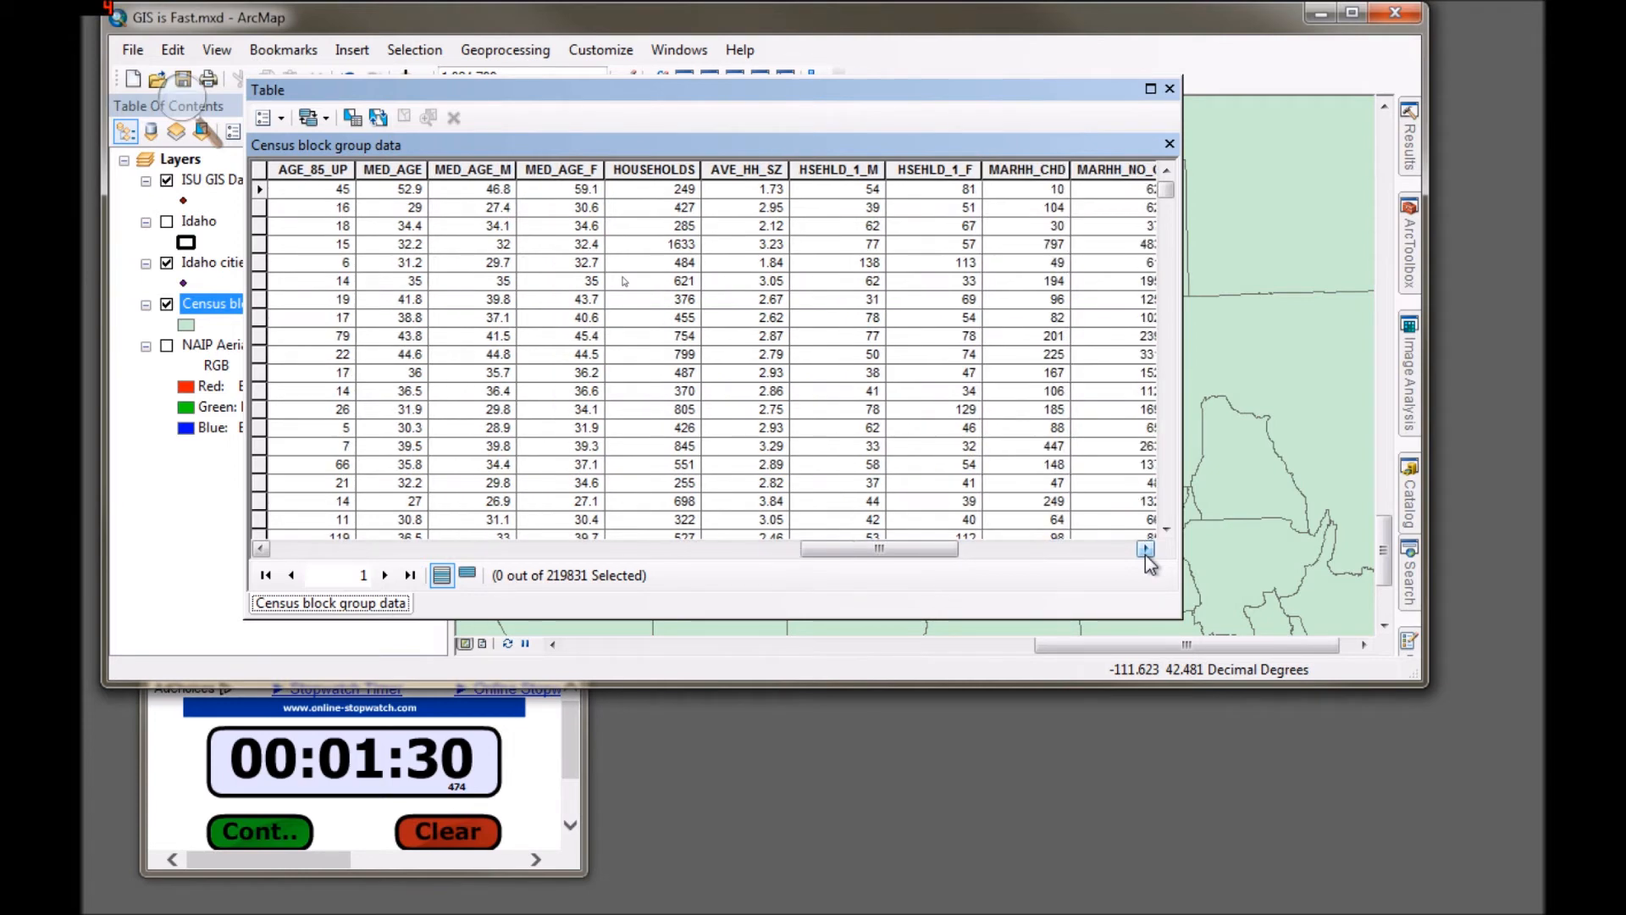
{"action": "left_click", "coordinate": [1145, 549]}
{"action": "left_click", "coordinate": [1145, 549]}
{"action": "left_click", "coordinate": [1146, 548]}
{"action": "left_click", "coordinate": [1145, 549]}
{"action": "left_click", "coordinate": [1145, 549]}
{"action": "left_click", "coordinate": [1145, 549]}
{"action": "left_click", "coordinate": [1146, 549]}
{"action": "left_click", "coordinate": [1145, 549]}
{"action": "left_click", "coordinate": [1145, 549]}
{"action": "left_click", "coordinate": [1145, 549]}
{"action": "left_click", "coordinate": [1146, 549]}
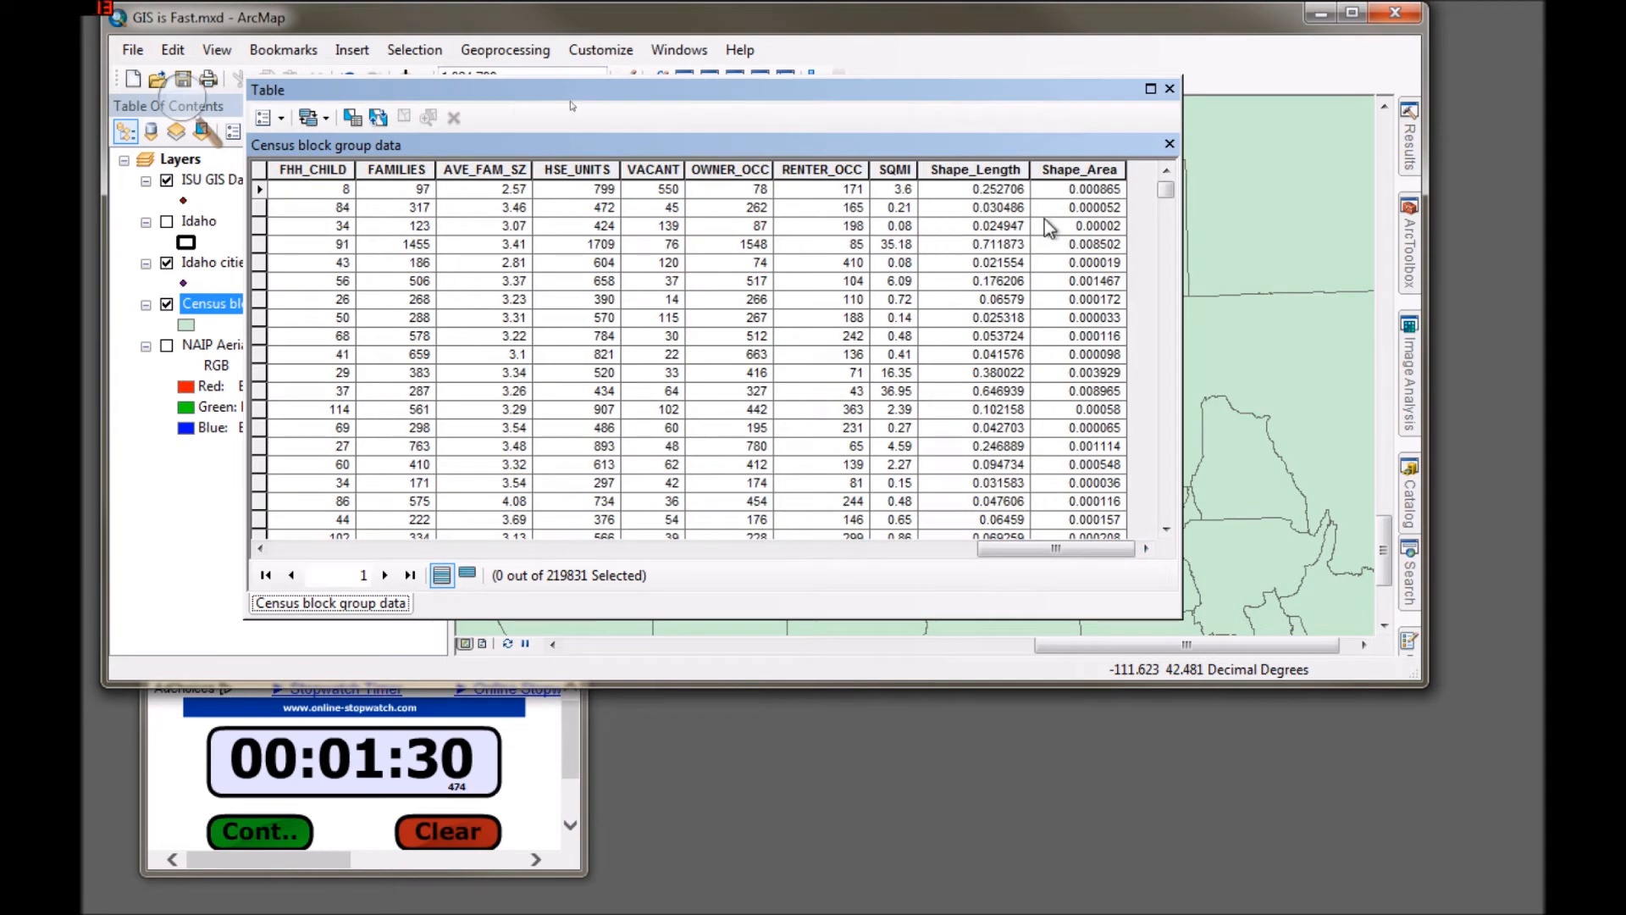
Return to the MALES field in the census table, highlight its column, and close the table
{"action": "left_click_drag", "start_coordinate": [1009, 545], "coordinate": [502, 564]}
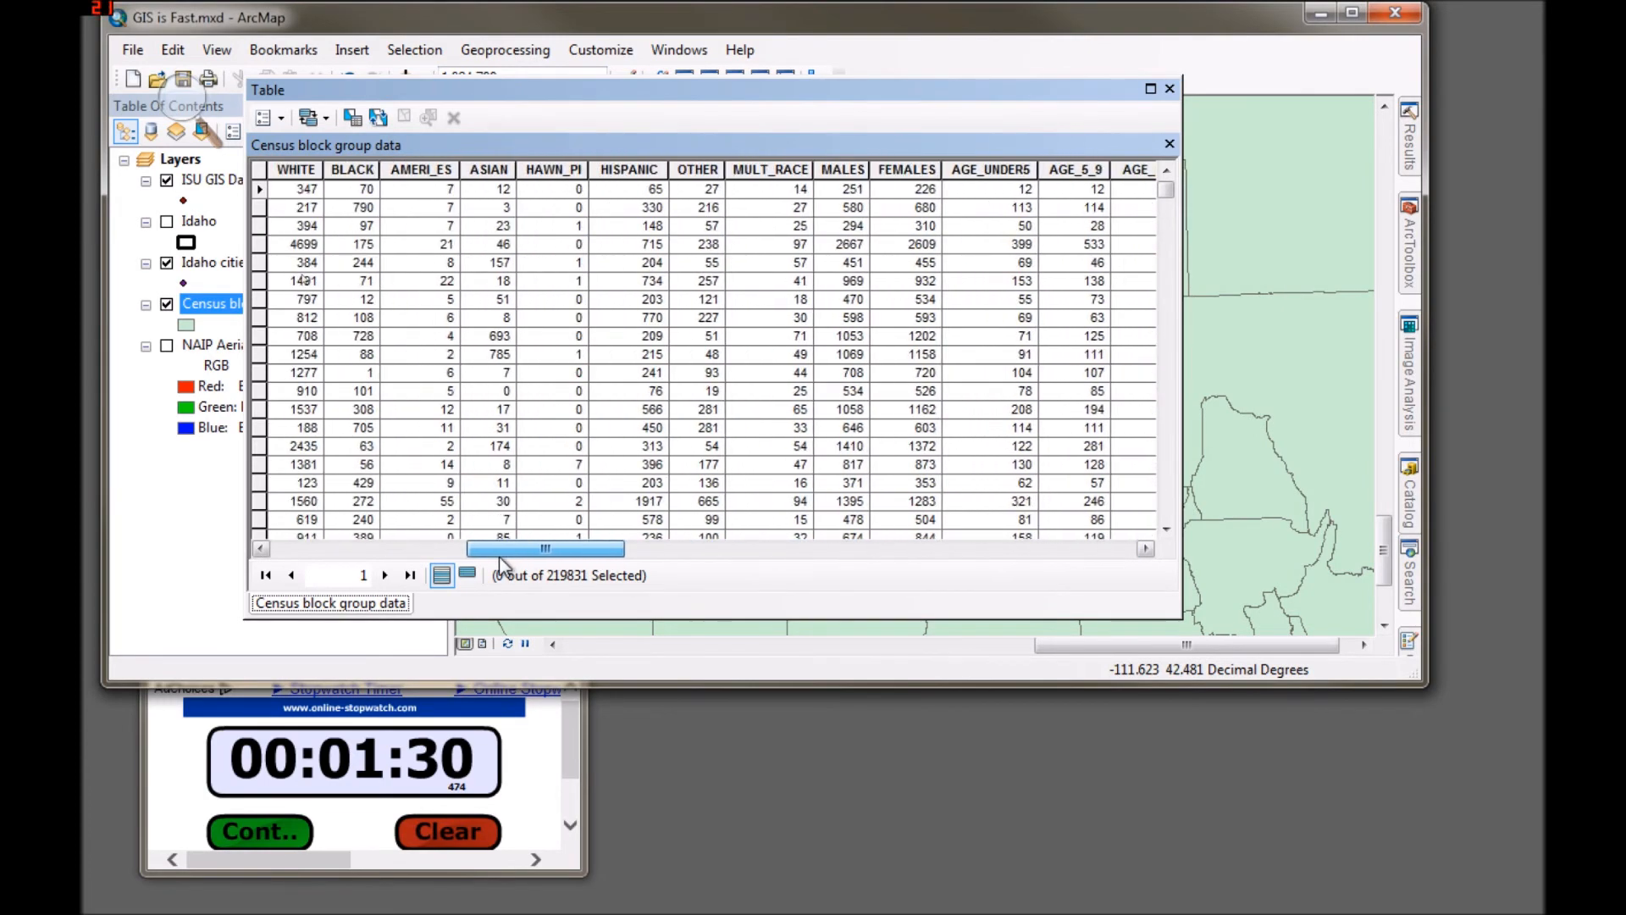
{"action": "left_click", "coordinate": [842, 169]}
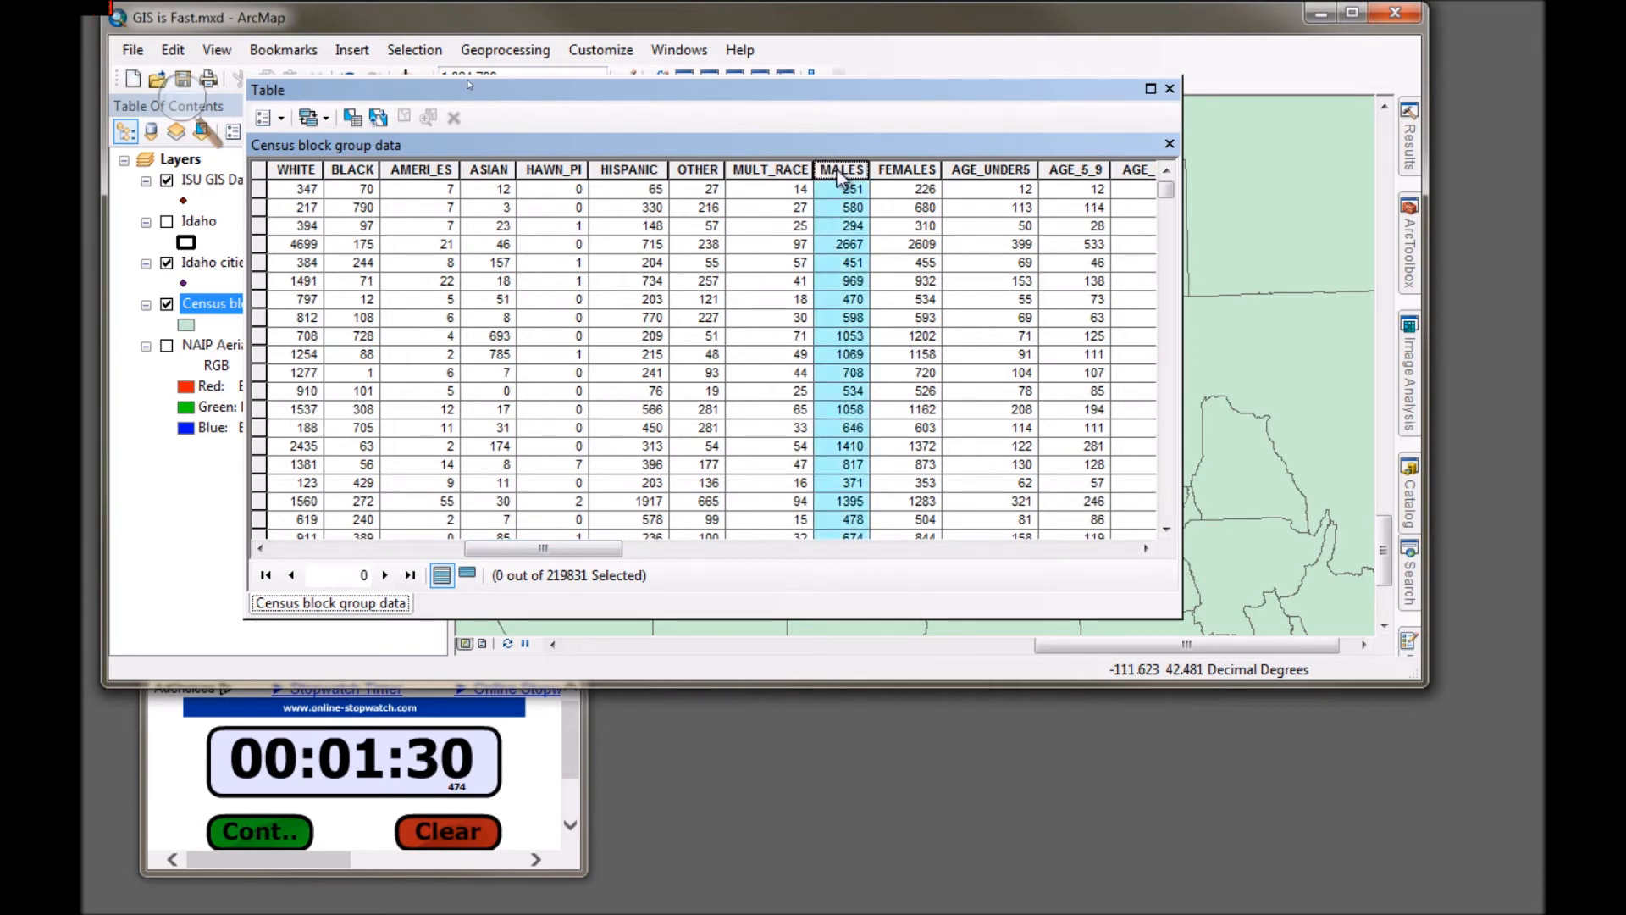
{"action": "left_click", "coordinate": [1171, 91]}
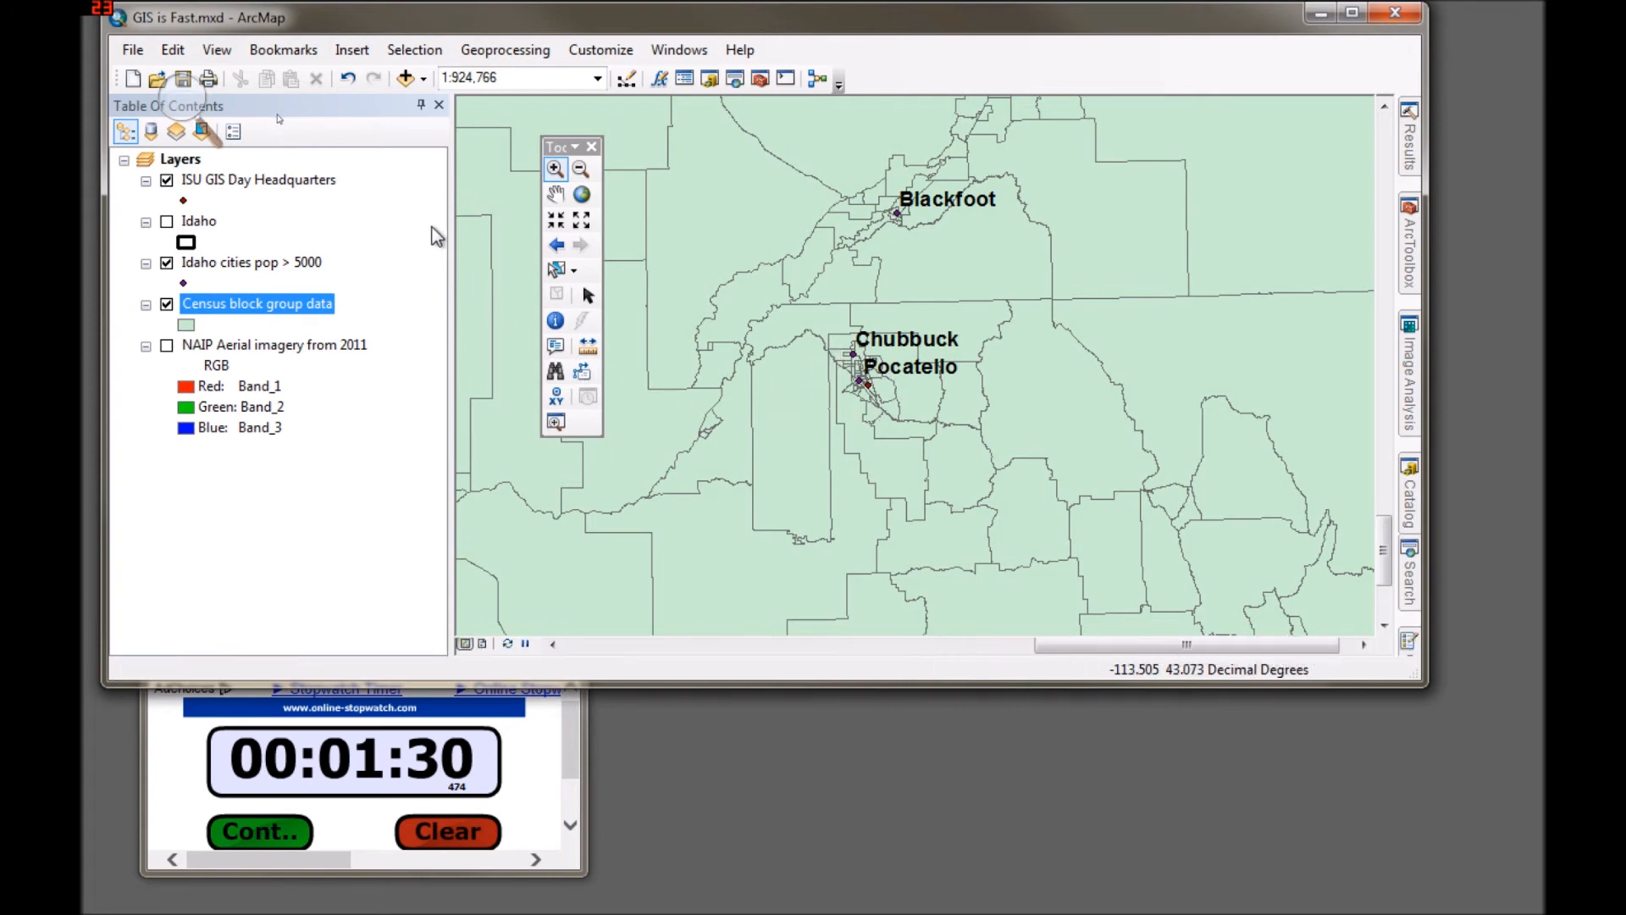
Select the headquarters point near Pocatello with the Select Features tool and hide the Census block group data layer to isolate it
{"action": "left_click", "coordinate": [210, 142]}
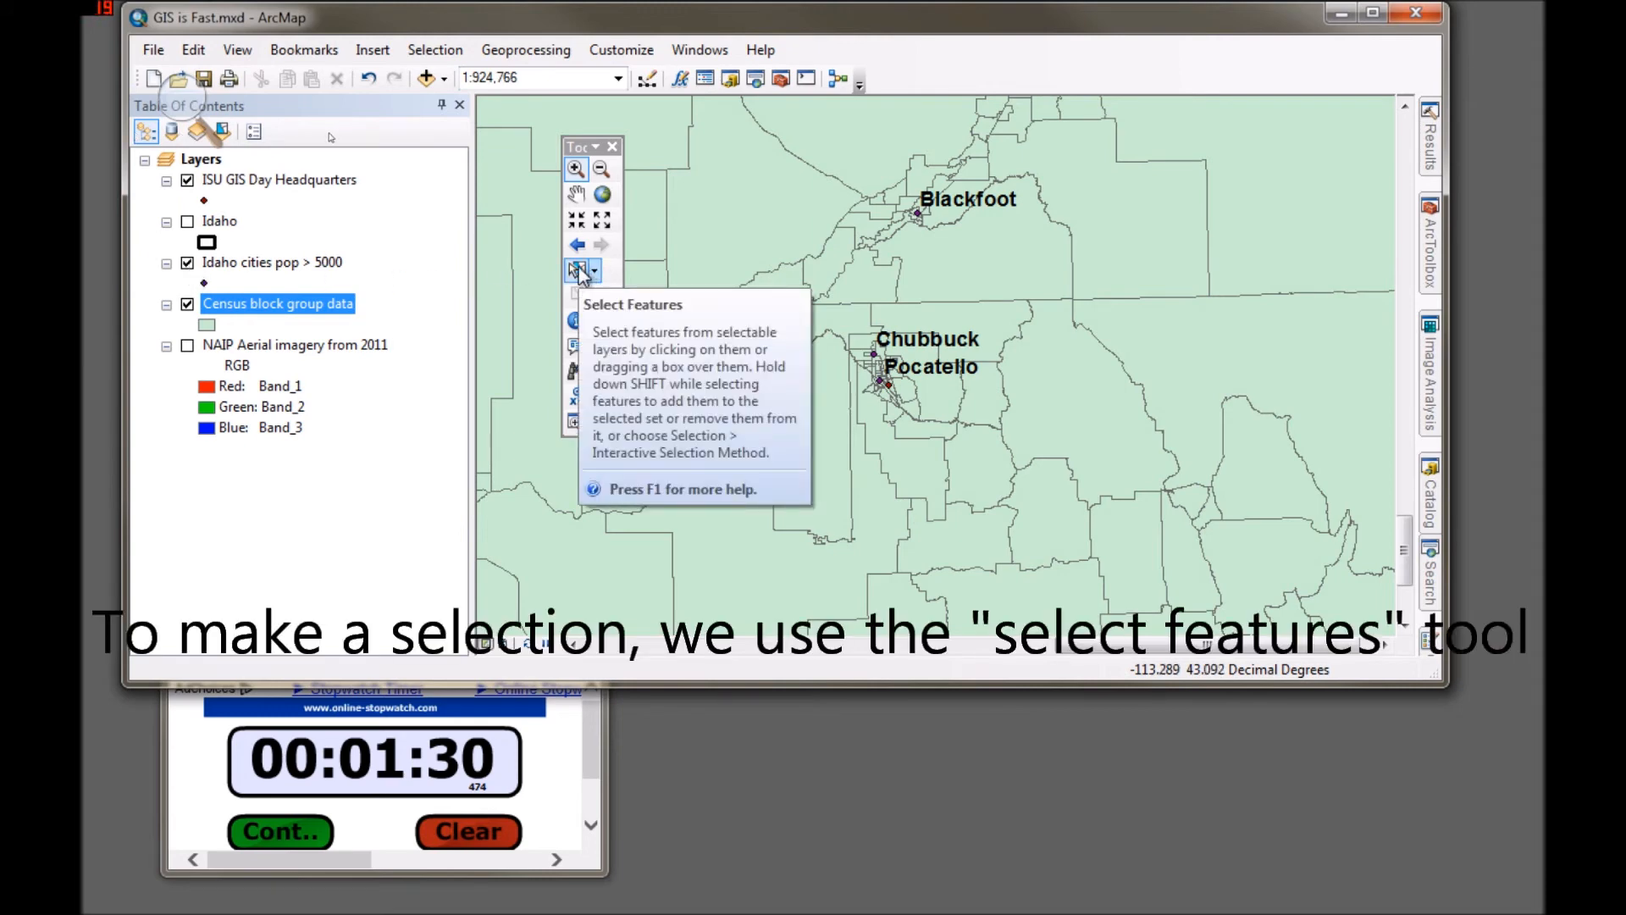
{"action": "left_click", "coordinate": [578, 271]}
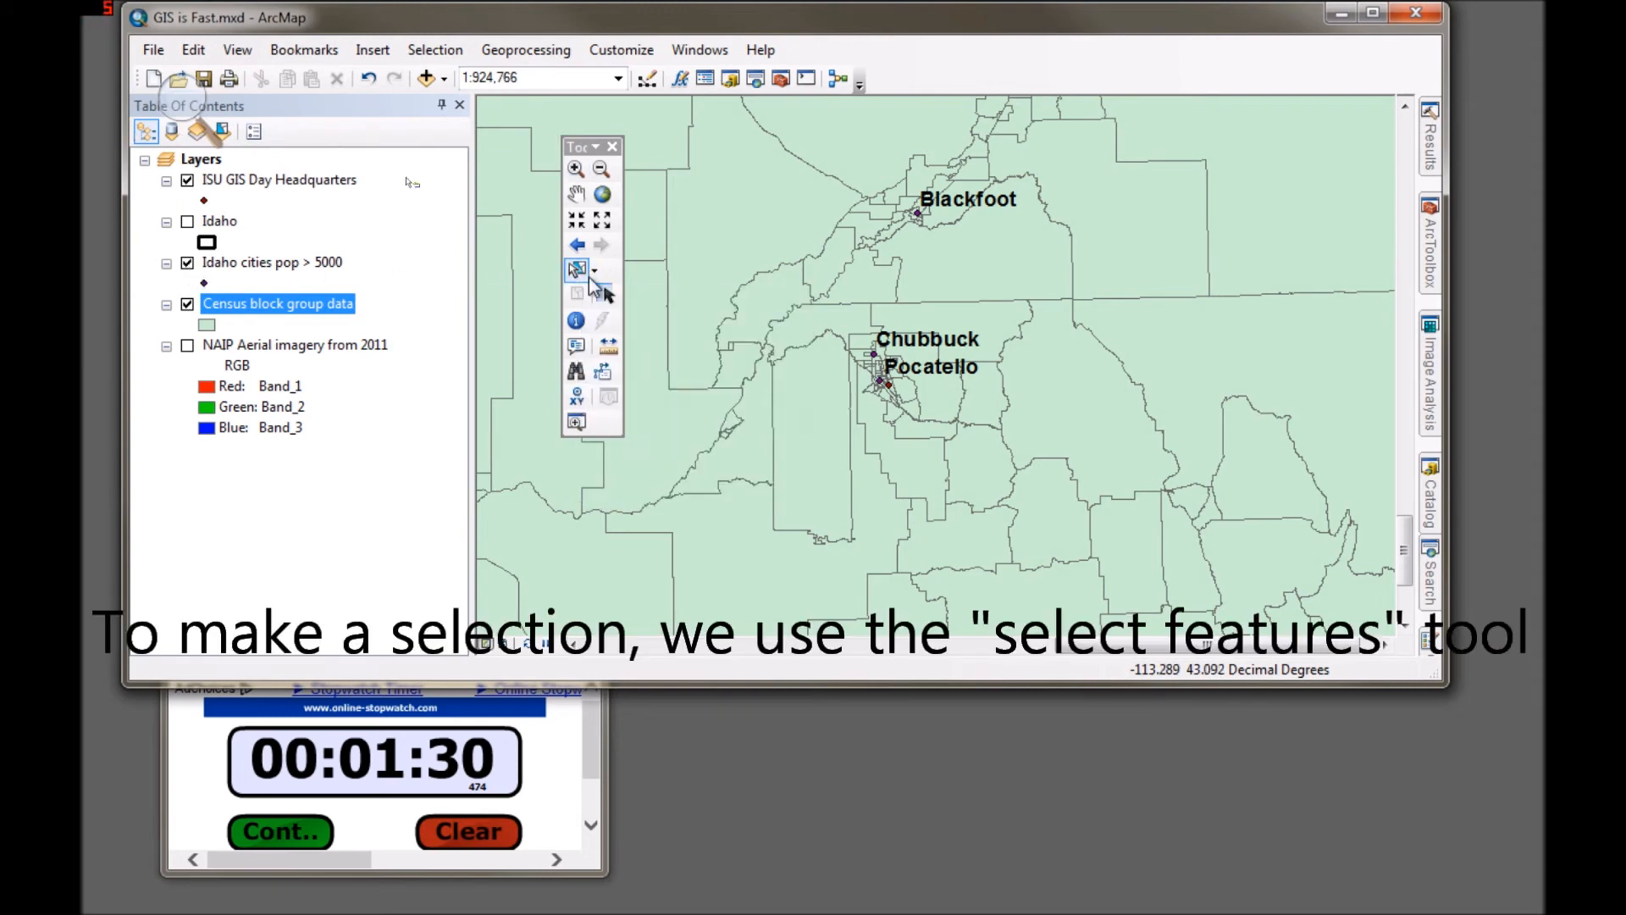
{"action": "left_click", "coordinate": [887, 386]}
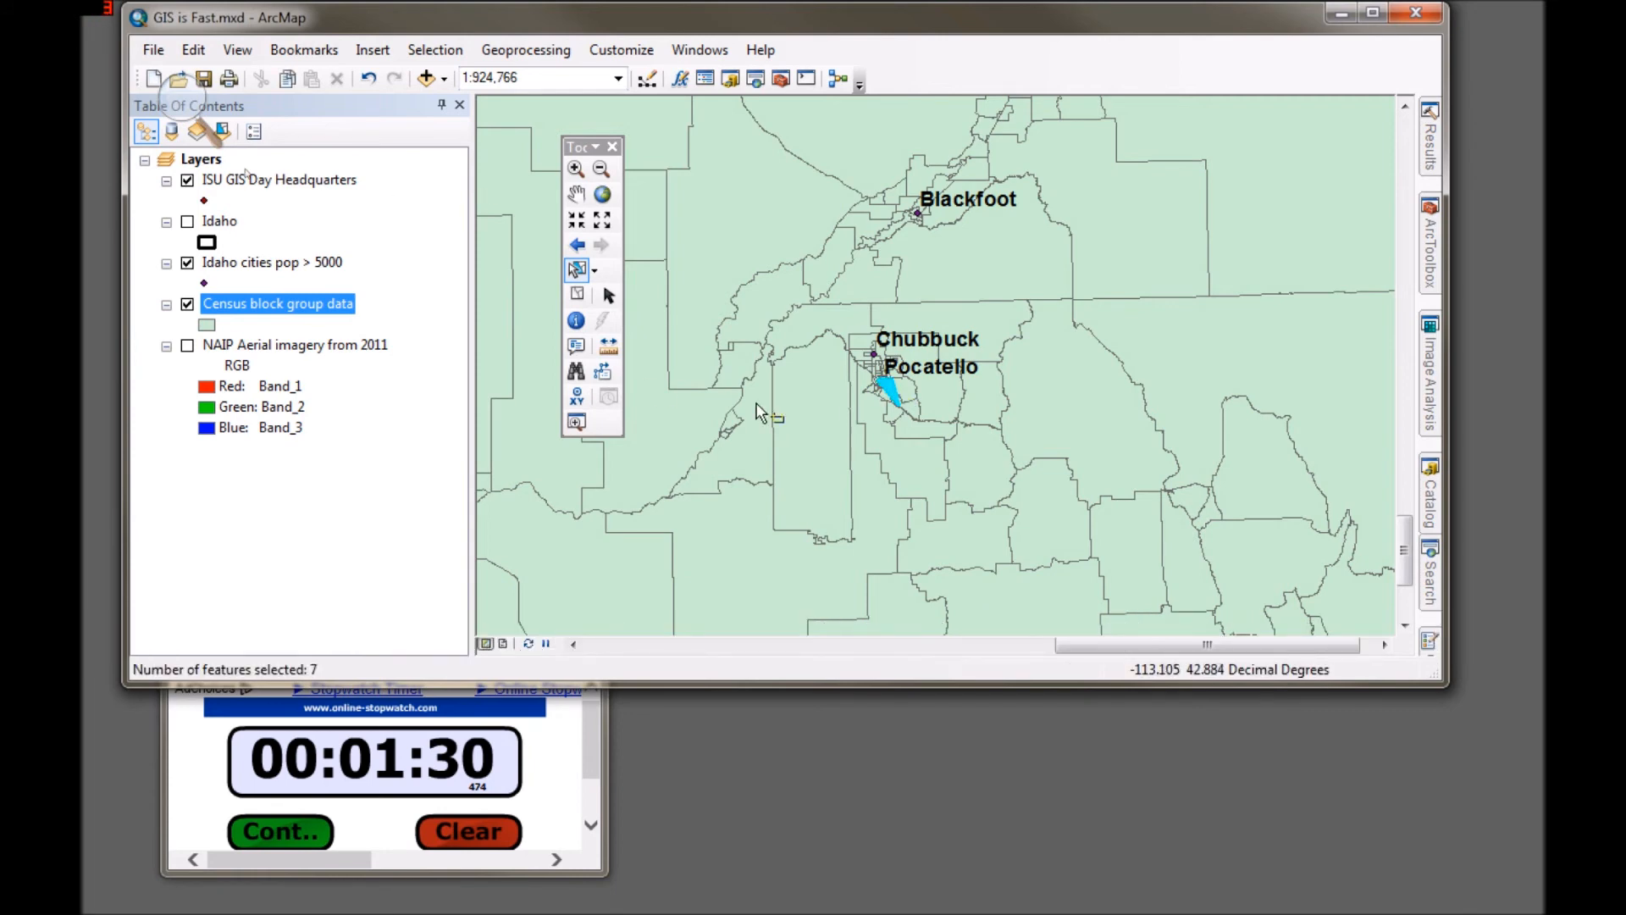
{"action": "left_click", "coordinate": [576, 167]}
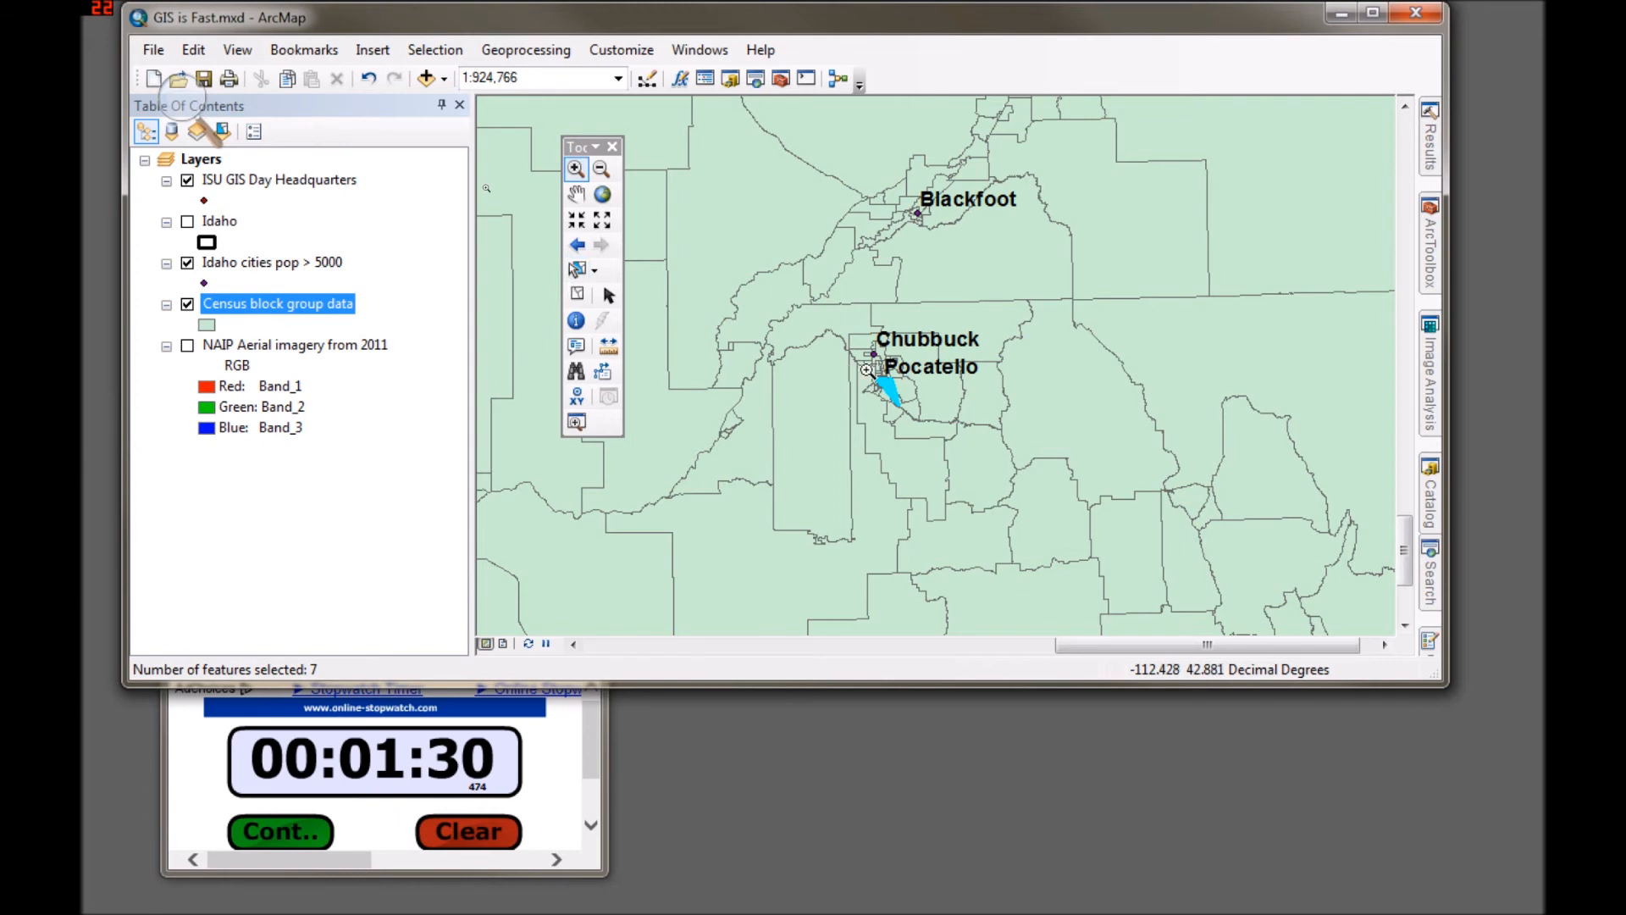
{"action": "left_click_drag", "start_coordinate": [839, 354], "coordinate": [933, 430]}
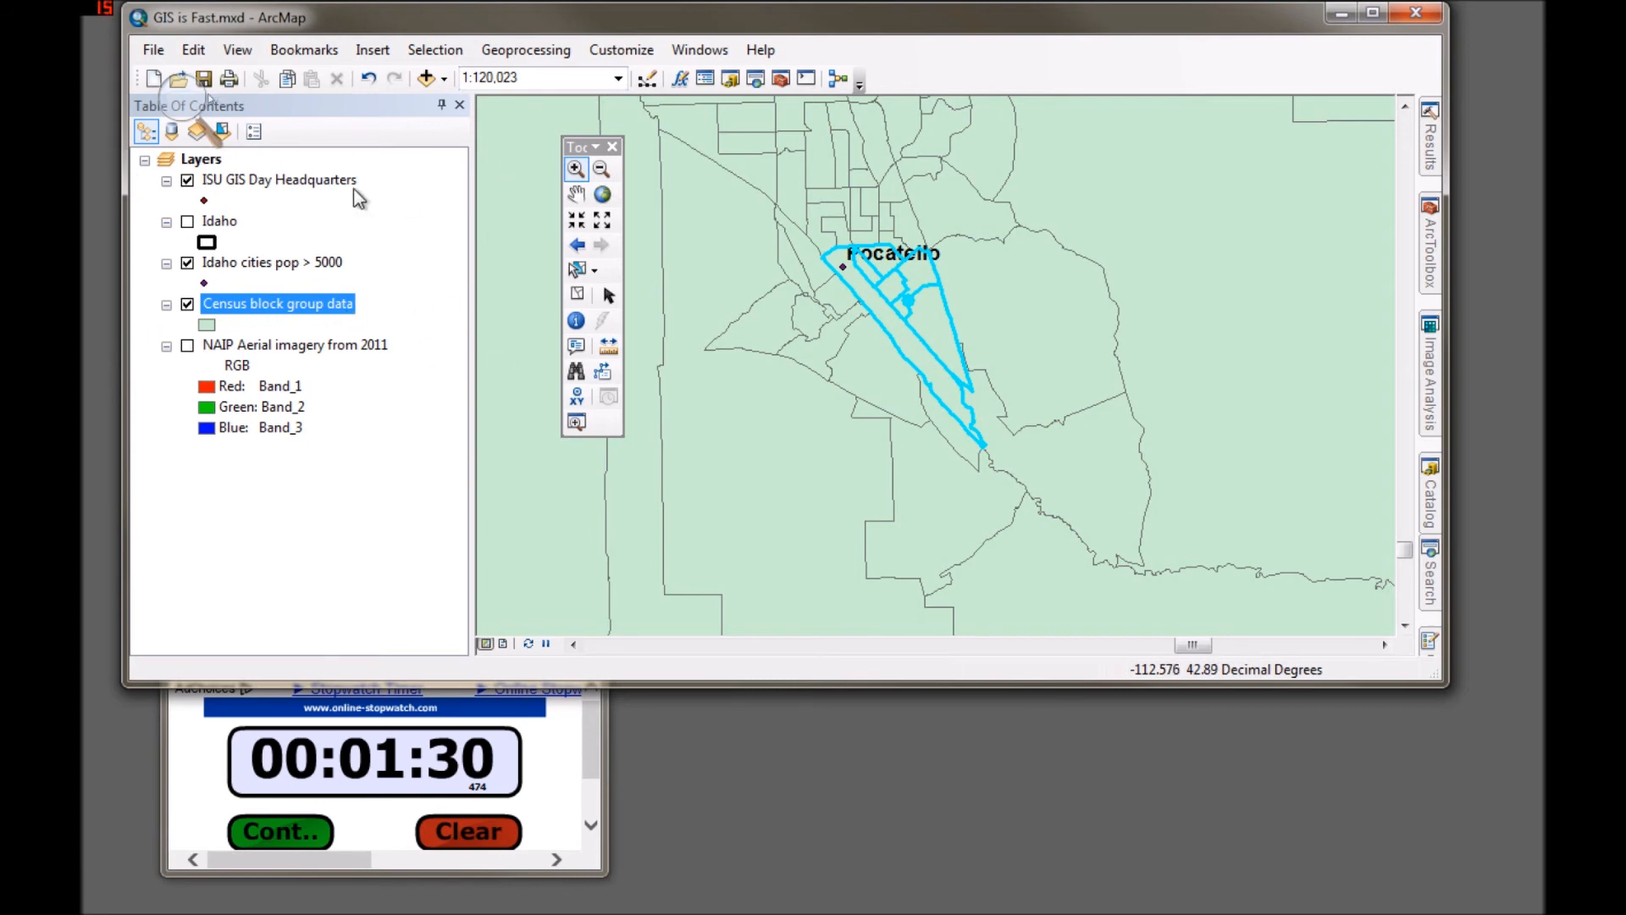
{"action": "left_click", "coordinate": [189, 307]}
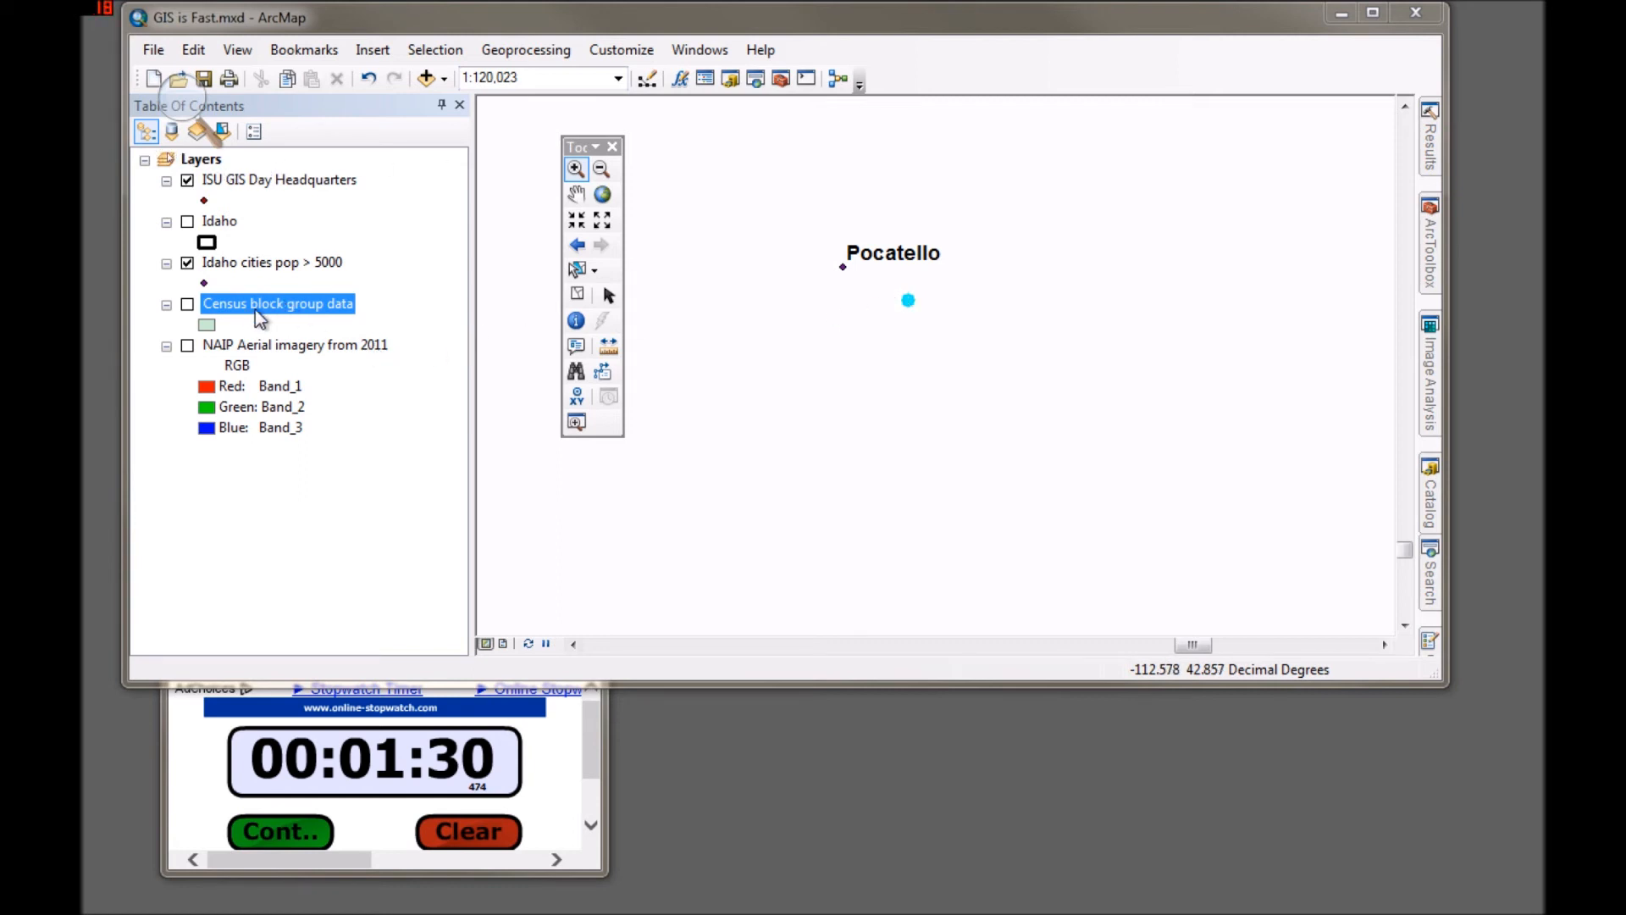
Select by location the Census block group data features within 25 miles of the selected ISU GIS Day Headquarters feature
{"action": "left_click", "coordinate": [436, 49]}
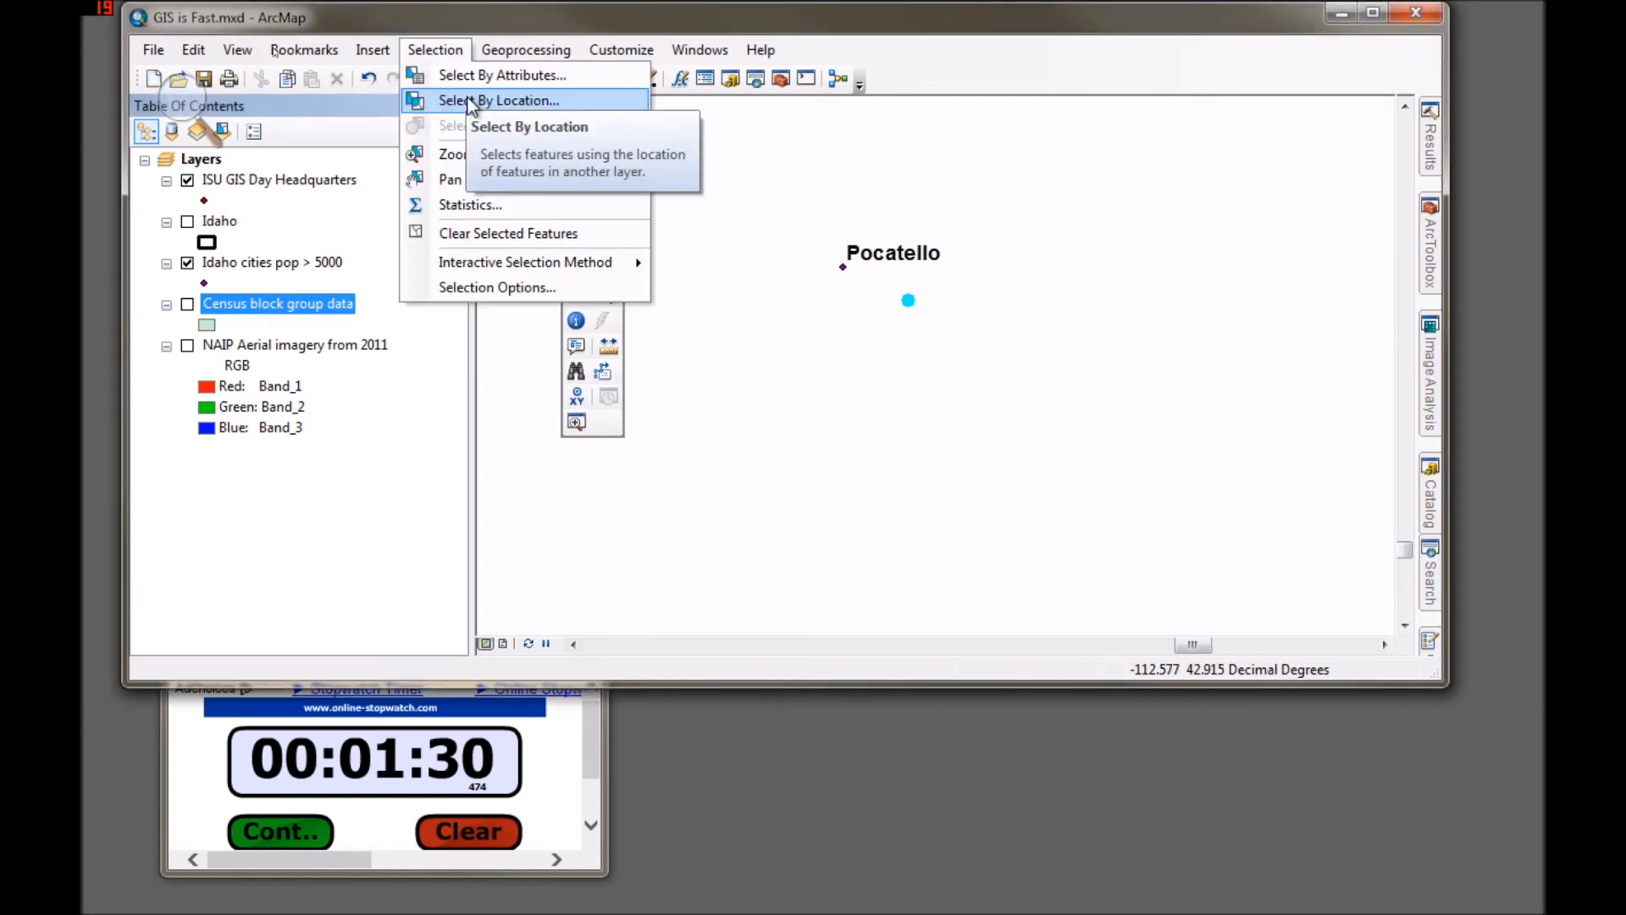
{"action": "left_click", "coordinate": [471, 101]}
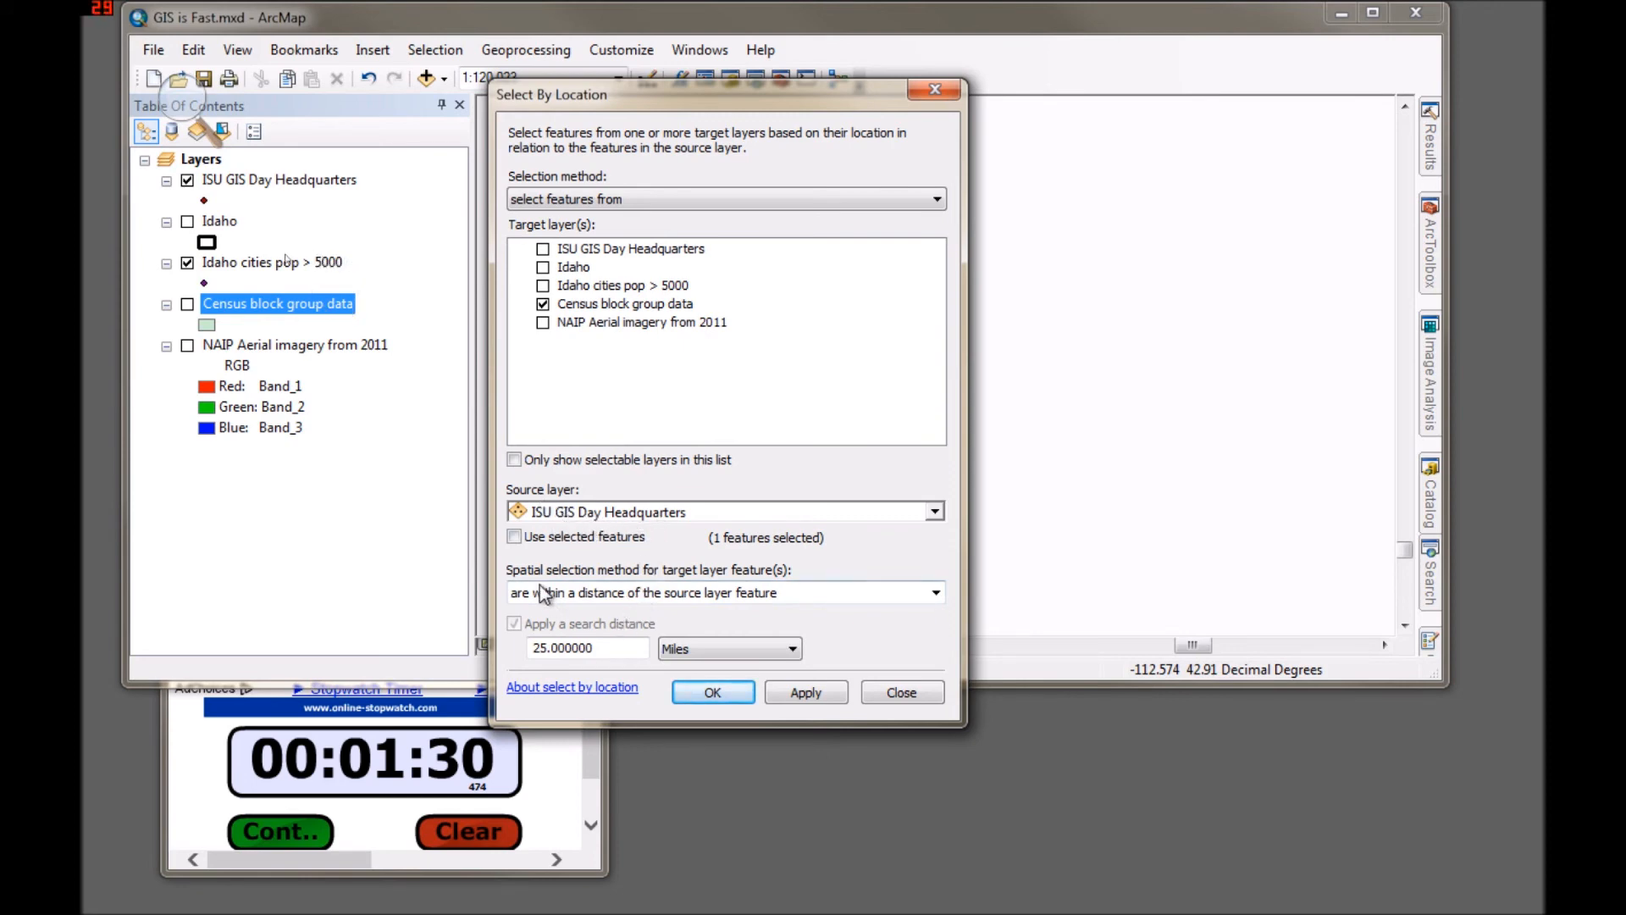
{"action": "left_click", "coordinate": [514, 537]}
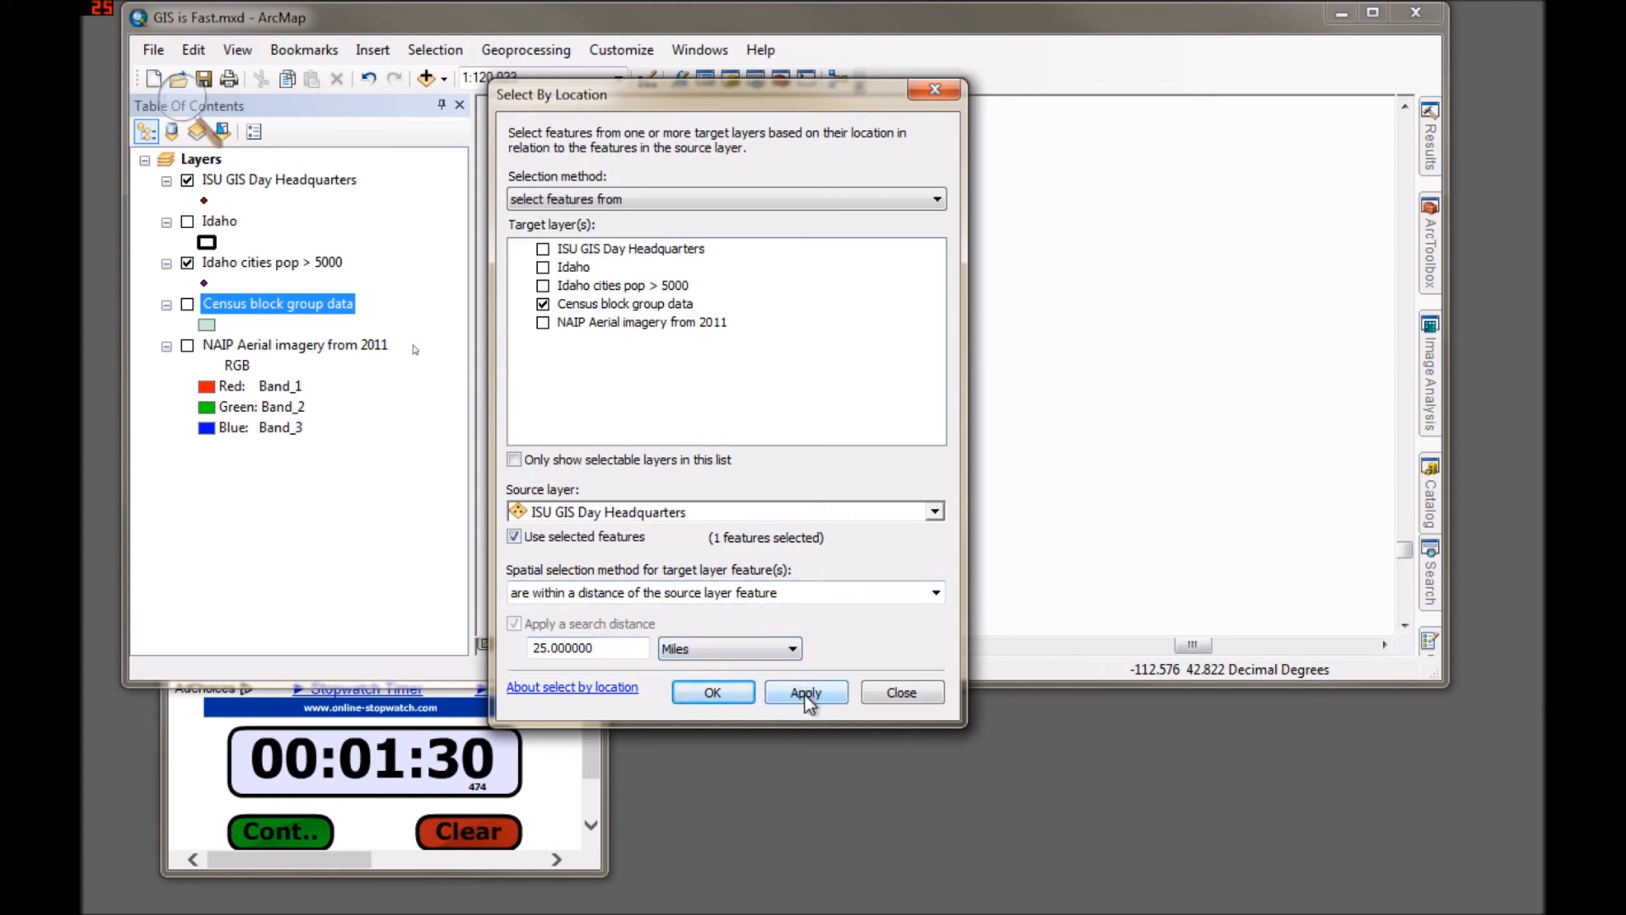
{"action": "left_click", "coordinate": [729, 694]}
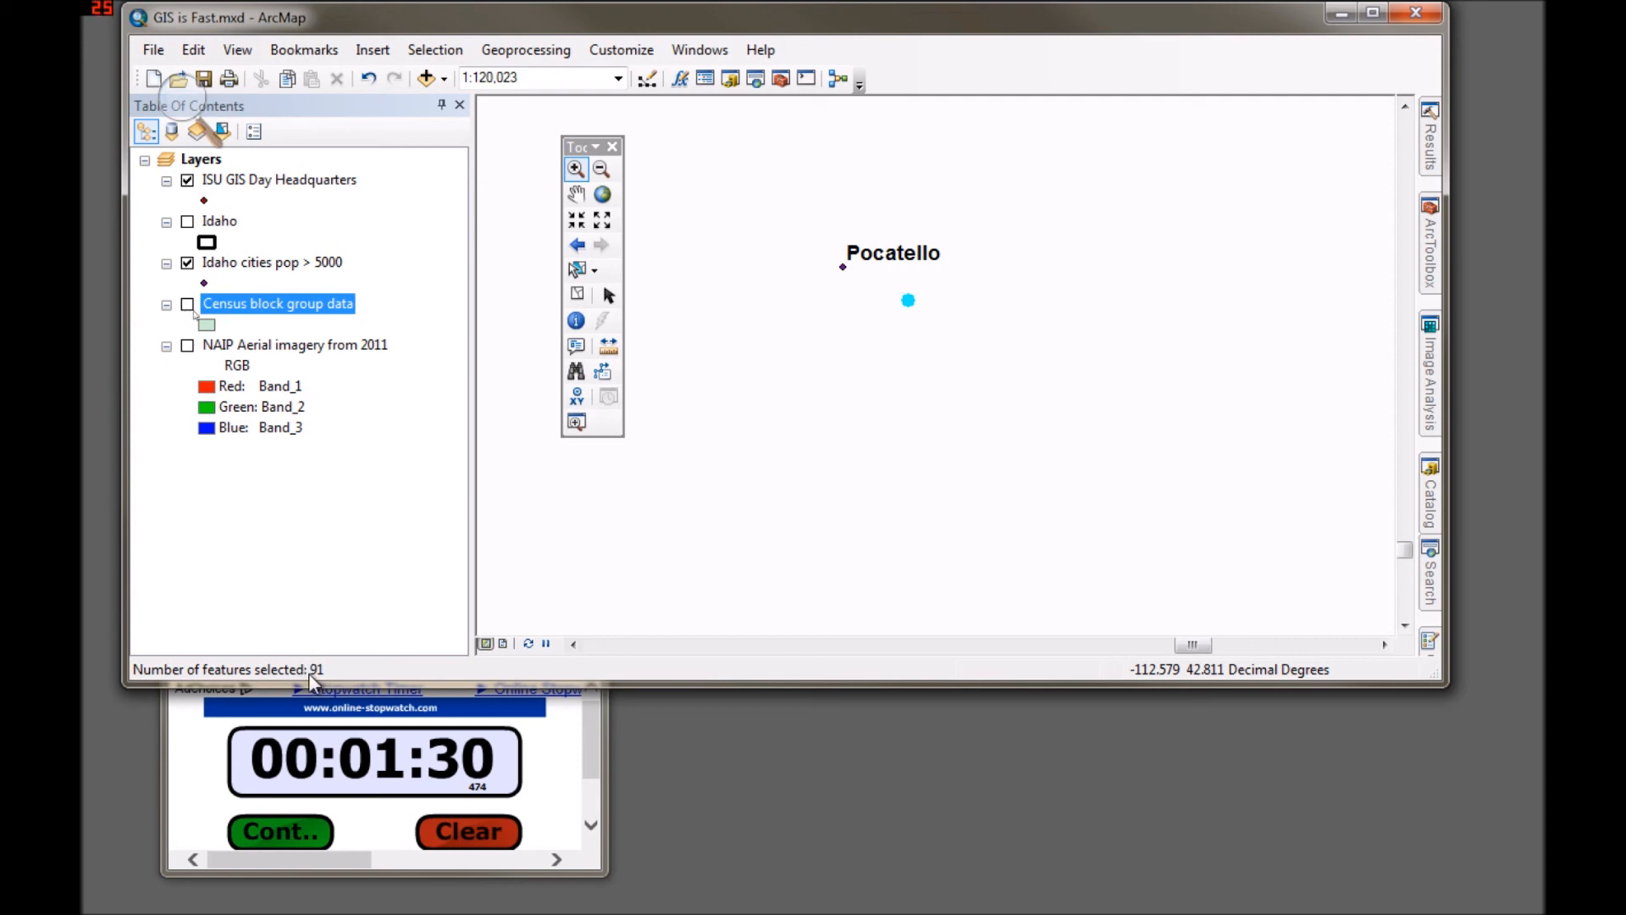
Open the attribute table of the Census block group data layer and limit it to the selected records
{"action": "right_click", "coordinate": [274, 310]}
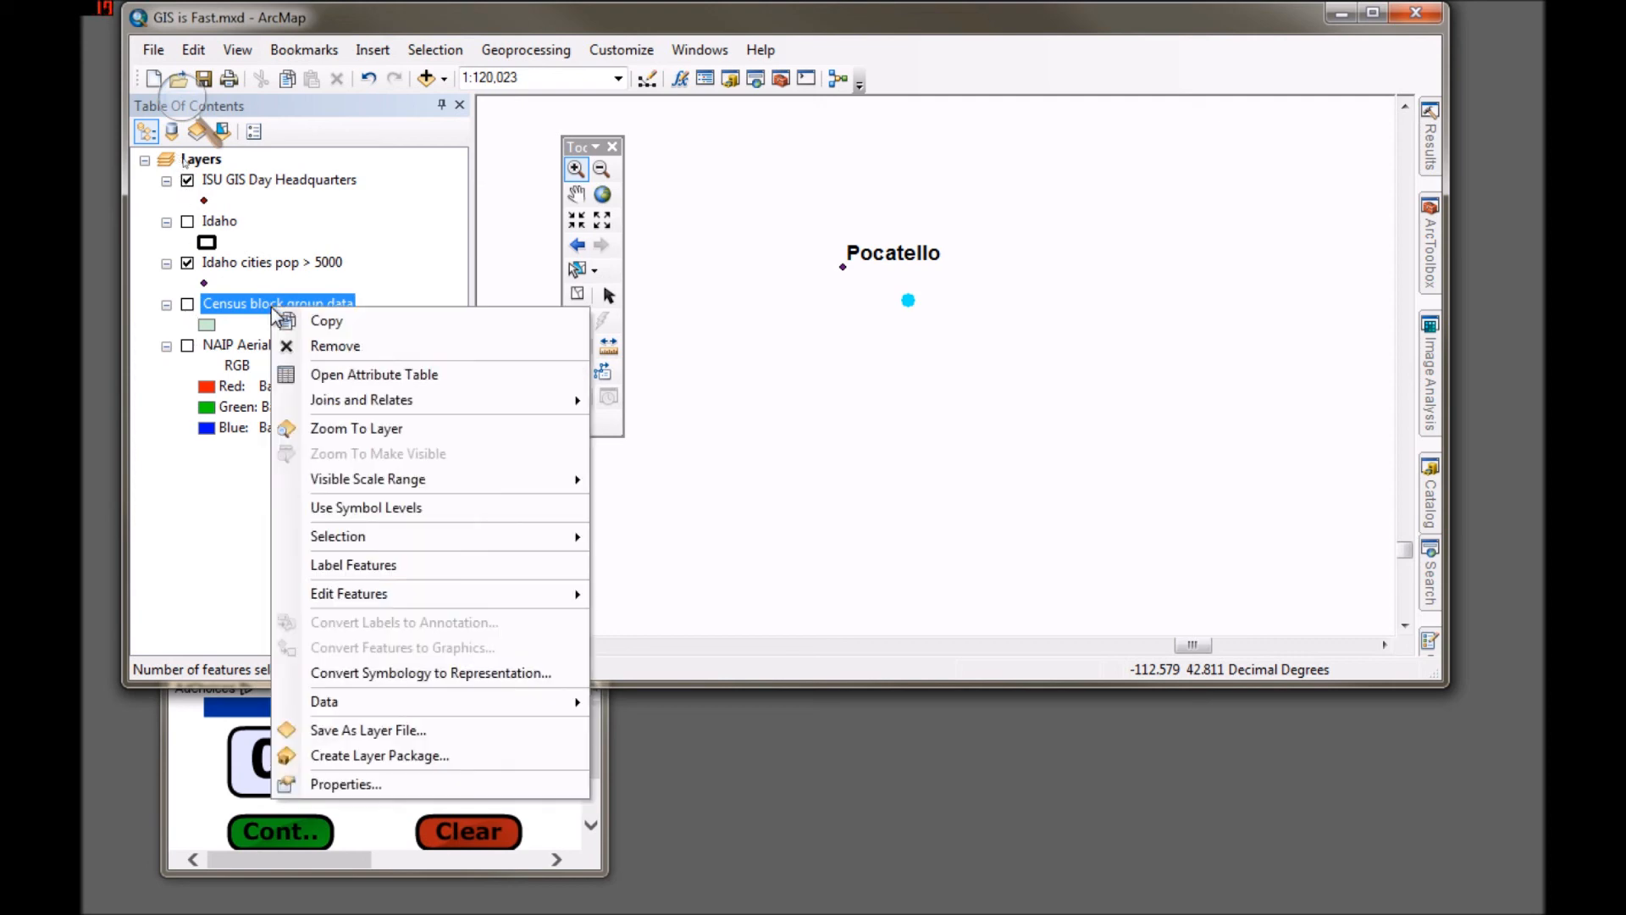
{"action": "mouse_move", "coordinate": [371, 412]}
{"action": "left_click", "coordinate": [386, 376]}
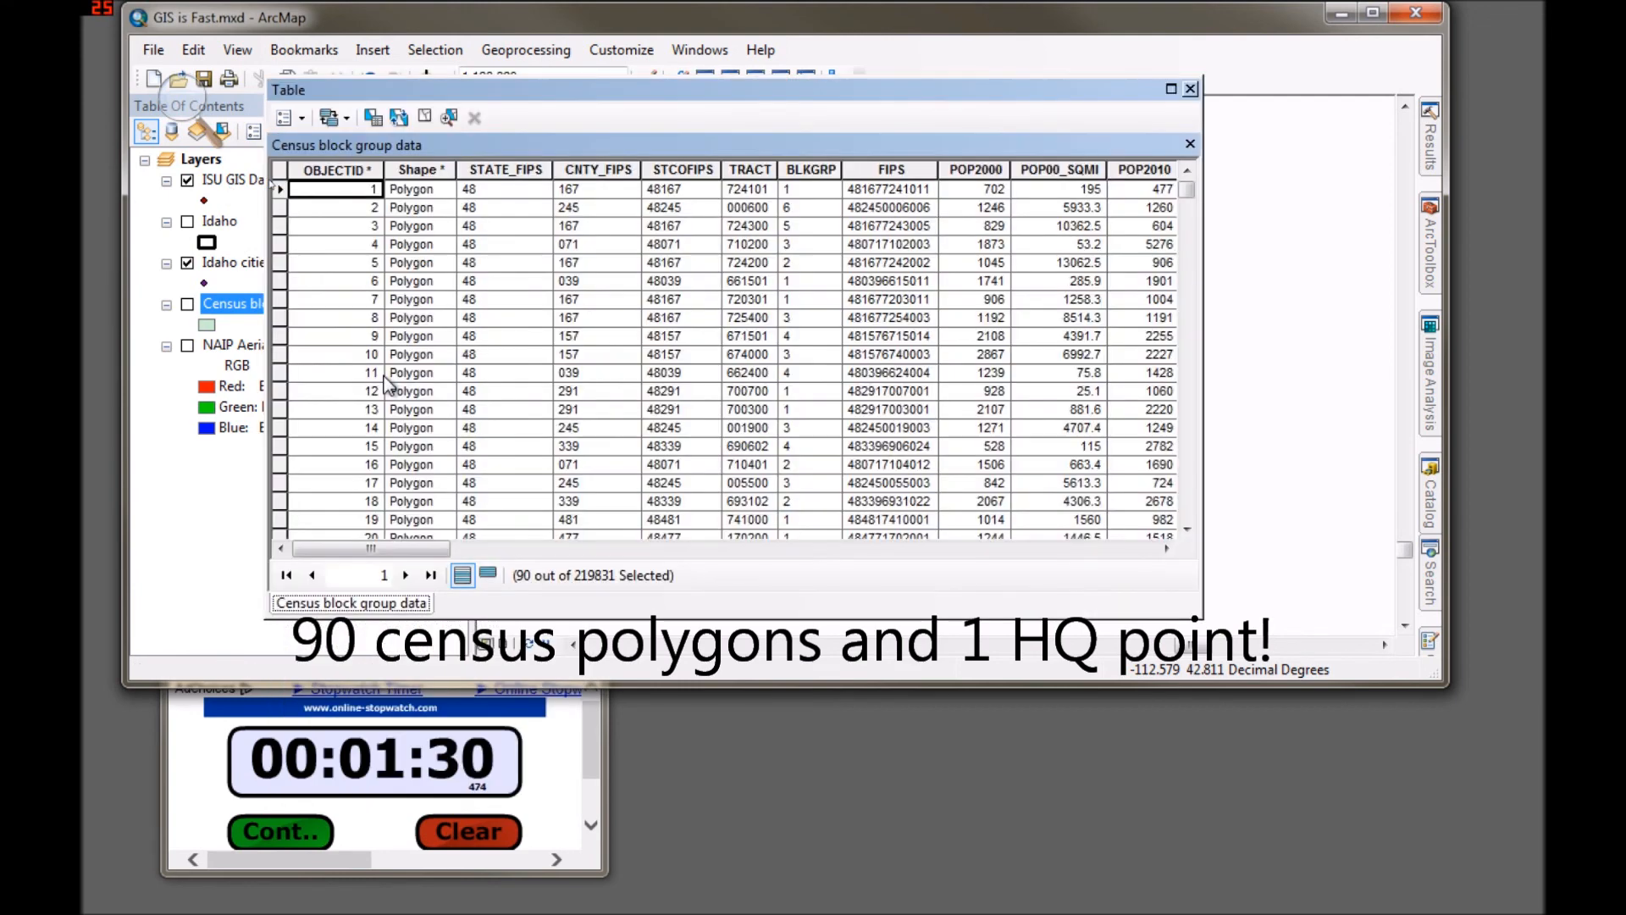
{"action": "left_click", "coordinate": [1167, 548]}
{"action": "left_click", "coordinate": [1167, 548]}
{"action": "left_click", "coordinate": [1167, 548]}
{"action": "left_click", "coordinate": [1168, 548]}
{"action": "left_click", "coordinate": [1168, 548]}
{"action": "left_click", "coordinate": [1167, 548]}
{"action": "left_click", "coordinate": [1168, 548]}
{"action": "left_click", "coordinate": [1167, 549]}
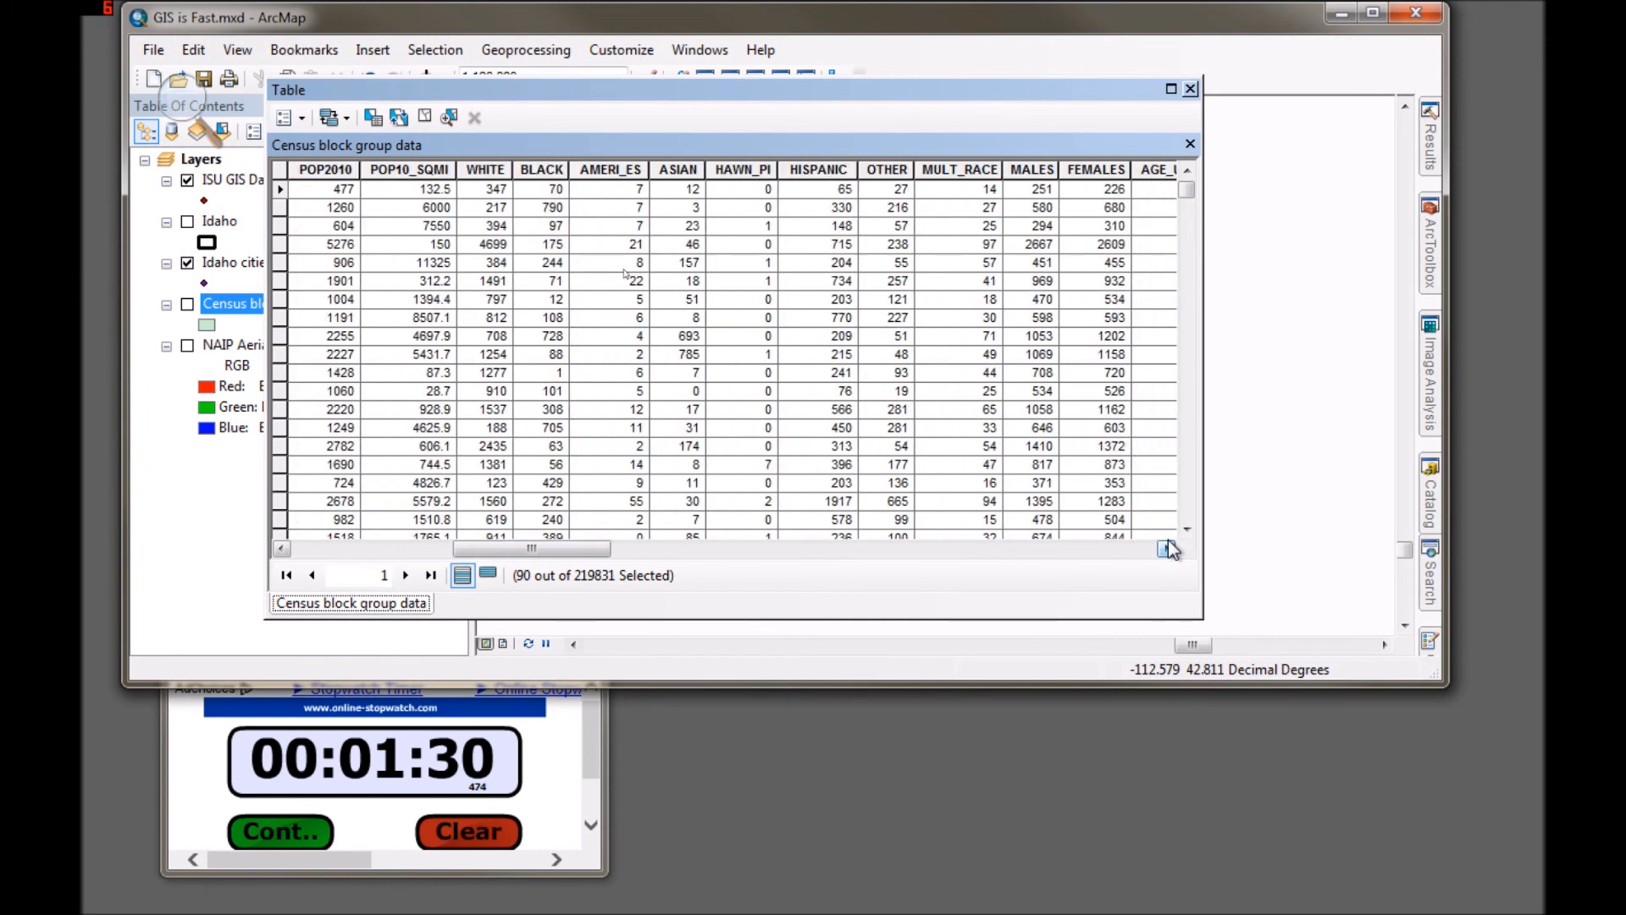
{"action": "left_click", "coordinate": [1167, 548]}
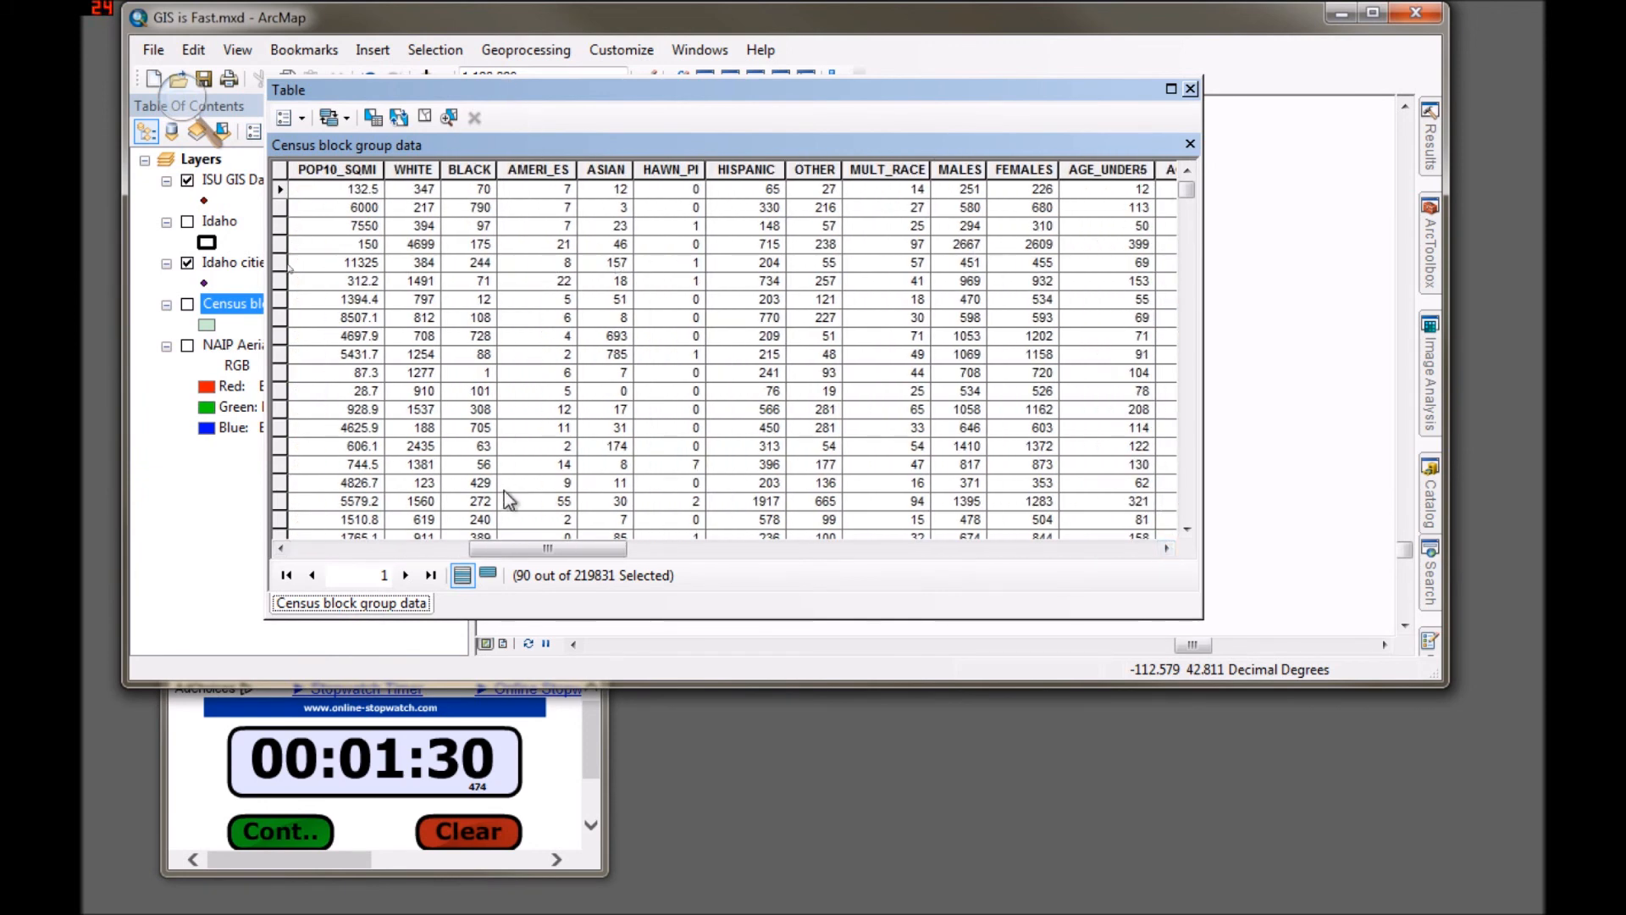
{"action": "left_click", "coordinate": [489, 576]}
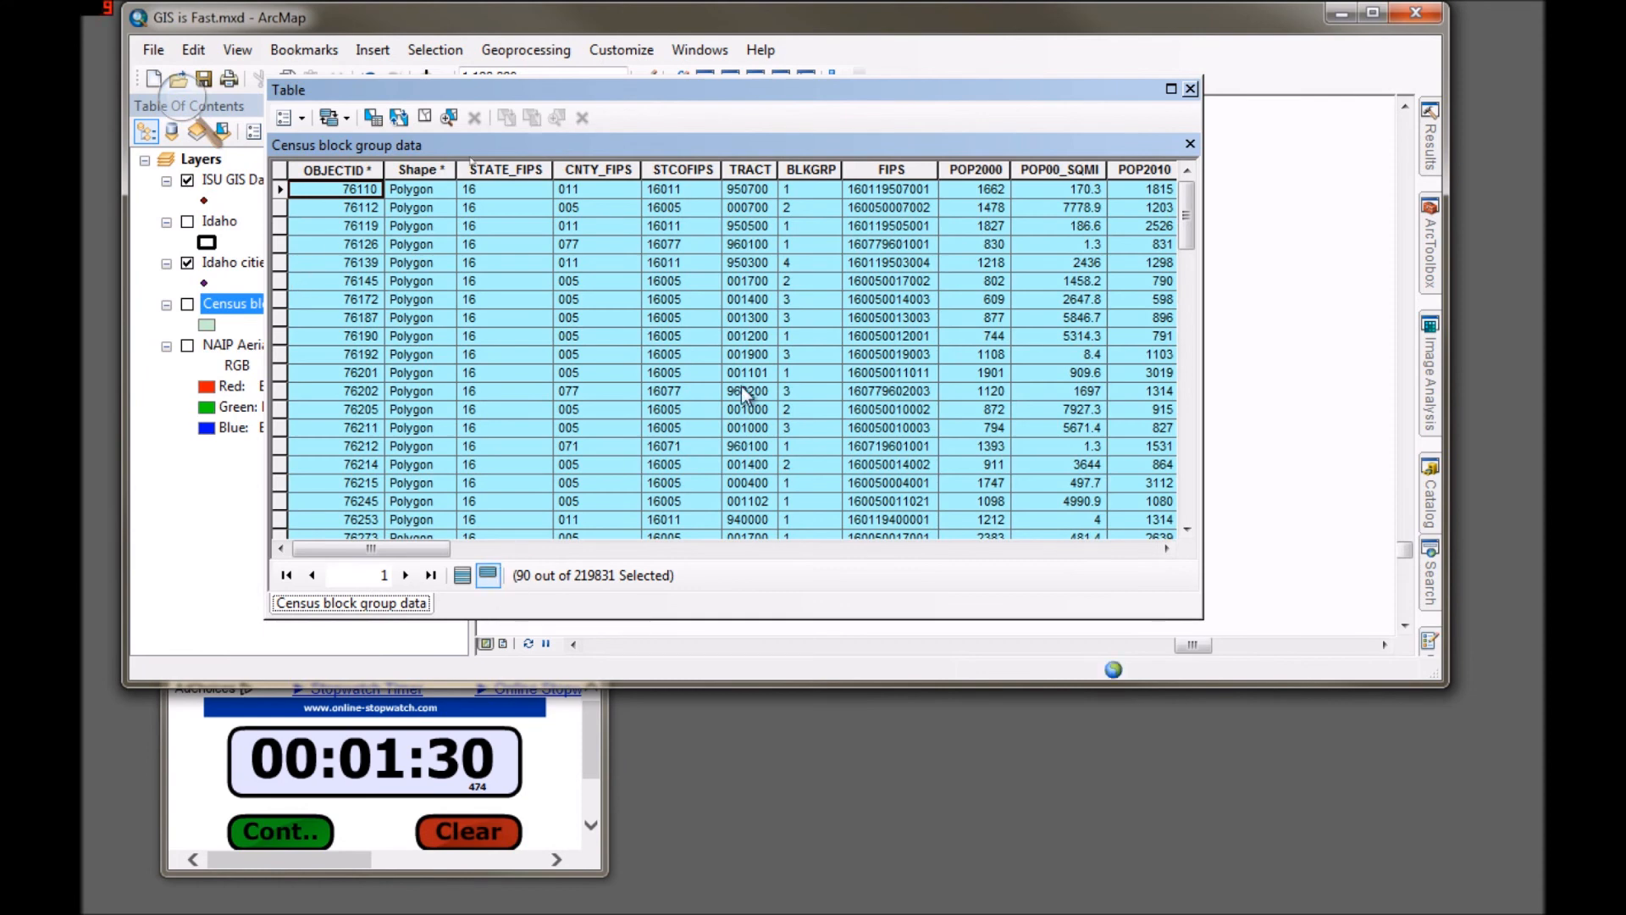
Calculate statistics on the MALES field for the selected block groups and highlight the Sum value
{"action": "left_click", "coordinate": [1169, 550]}
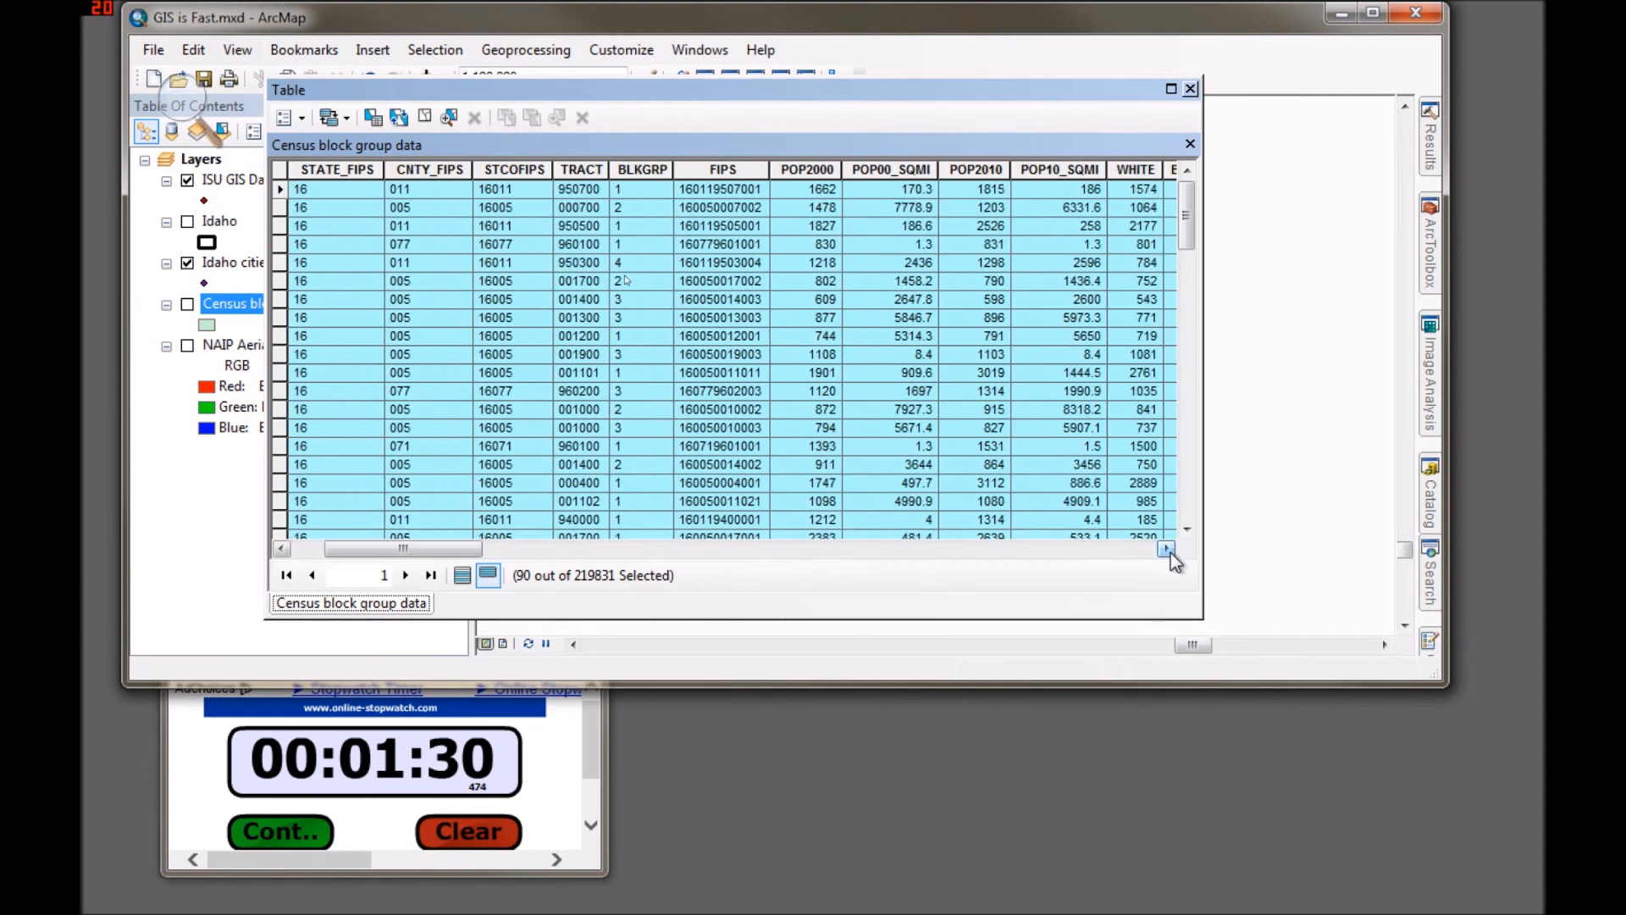
{"action": "left_click", "coordinate": [1169, 550]}
{"action": "left_click", "coordinate": [1167, 550]}
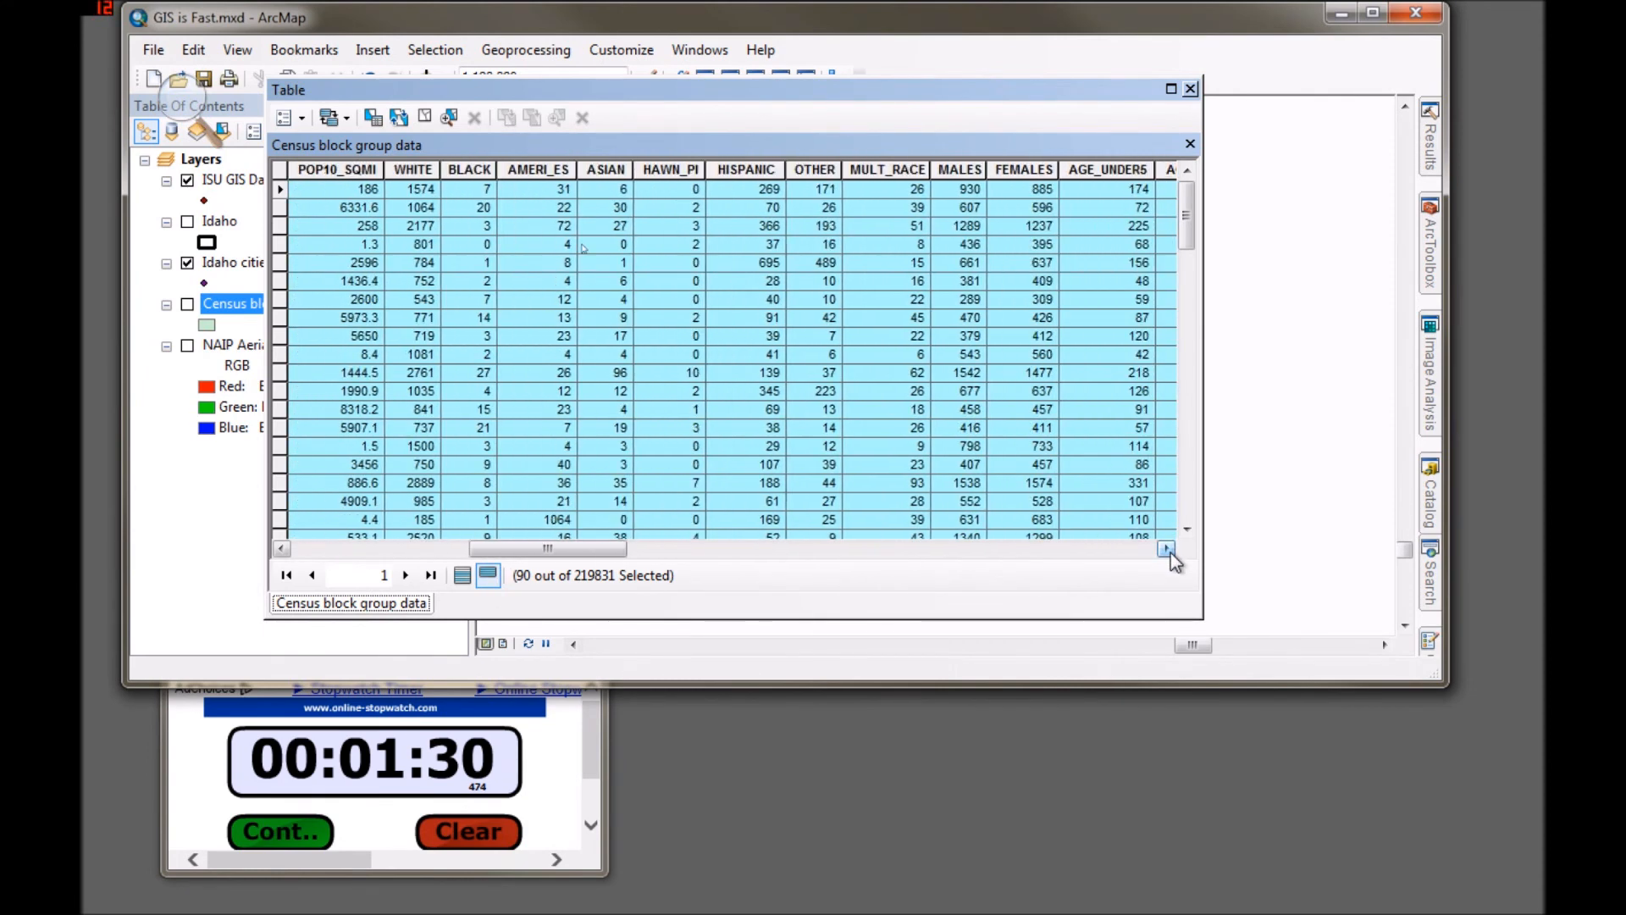
{"action": "left_click", "coordinate": [953, 170]}
{"action": "right_click", "coordinate": [954, 169]}
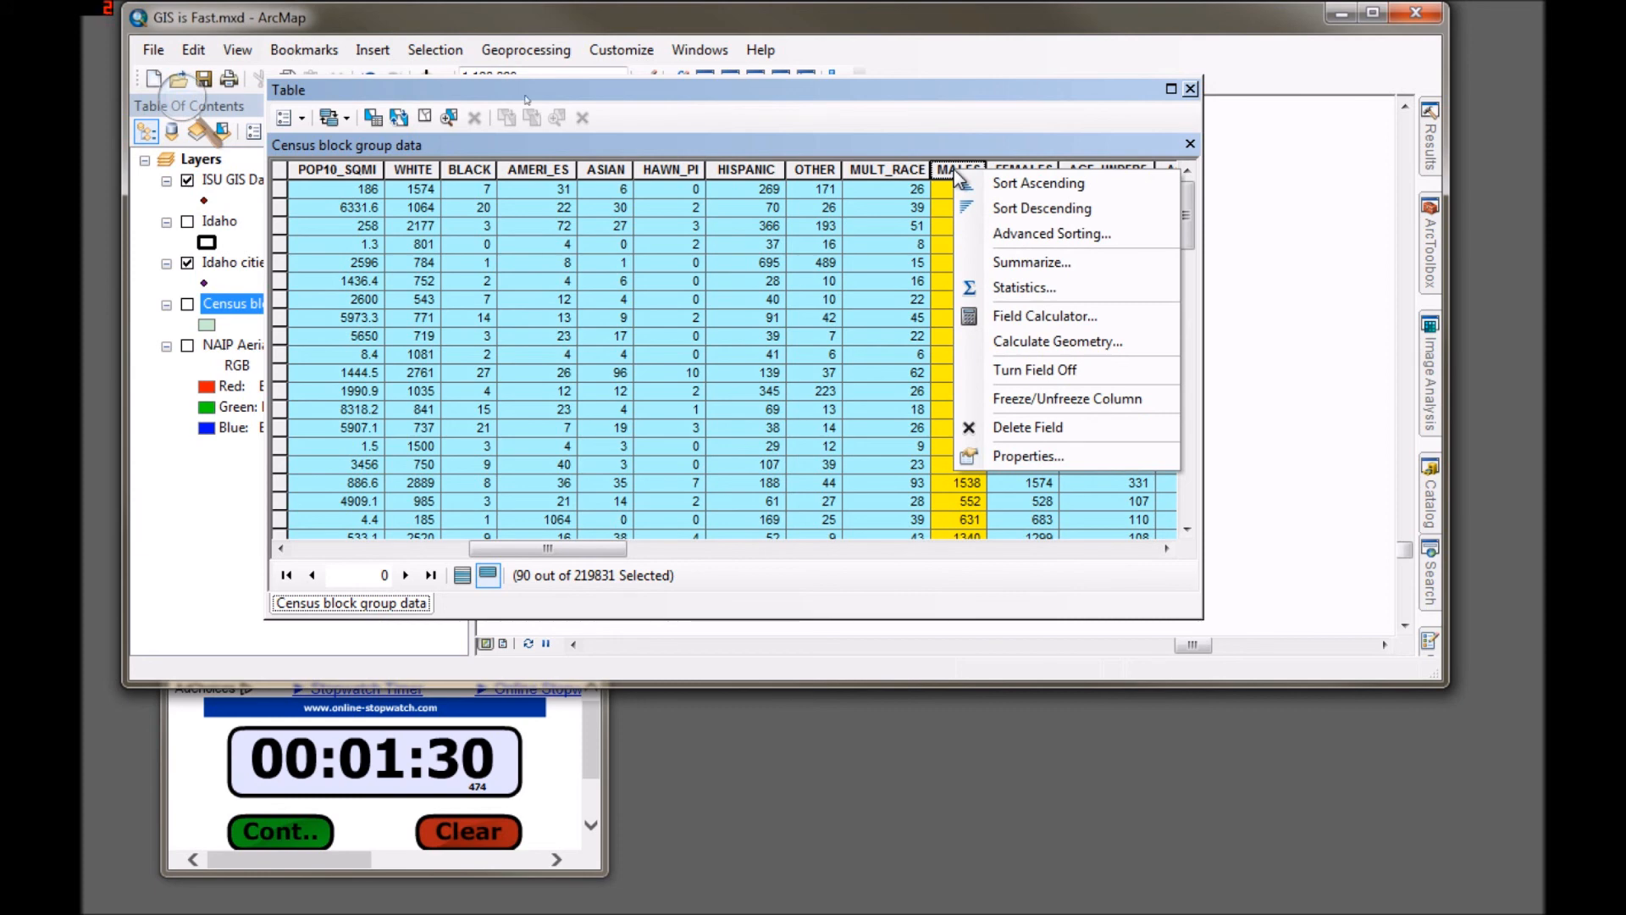
{"action": "left_click", "coordinate": [1016, 287]}
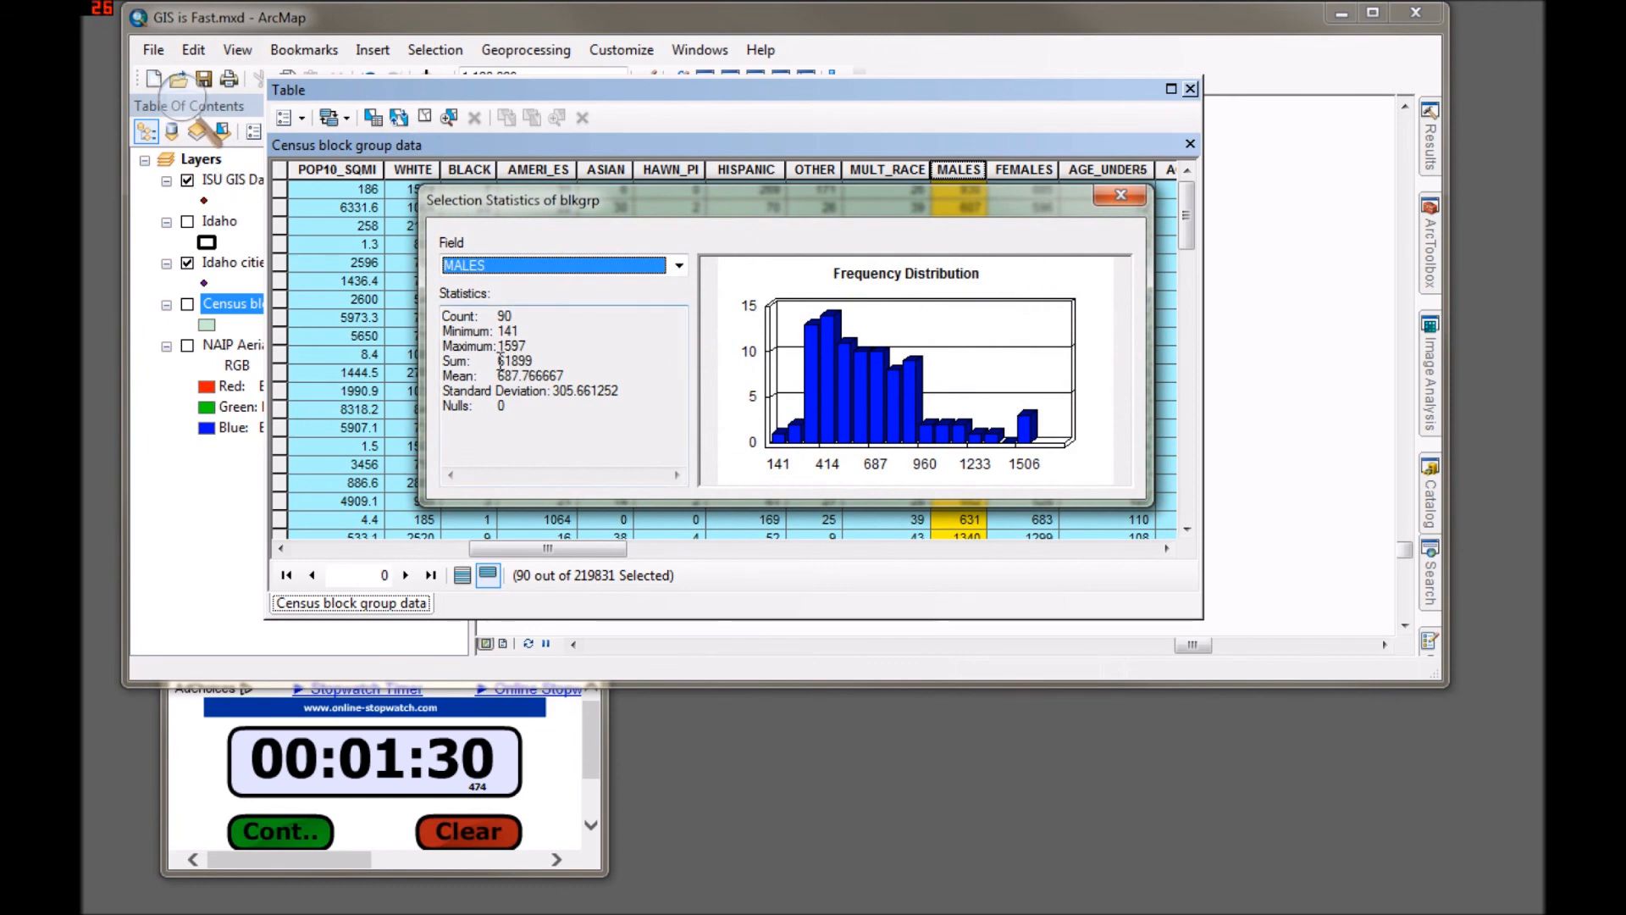
{"action": "left_click_drag", "start_coordinate": [498, 362], "coordinate": [530, 360]}
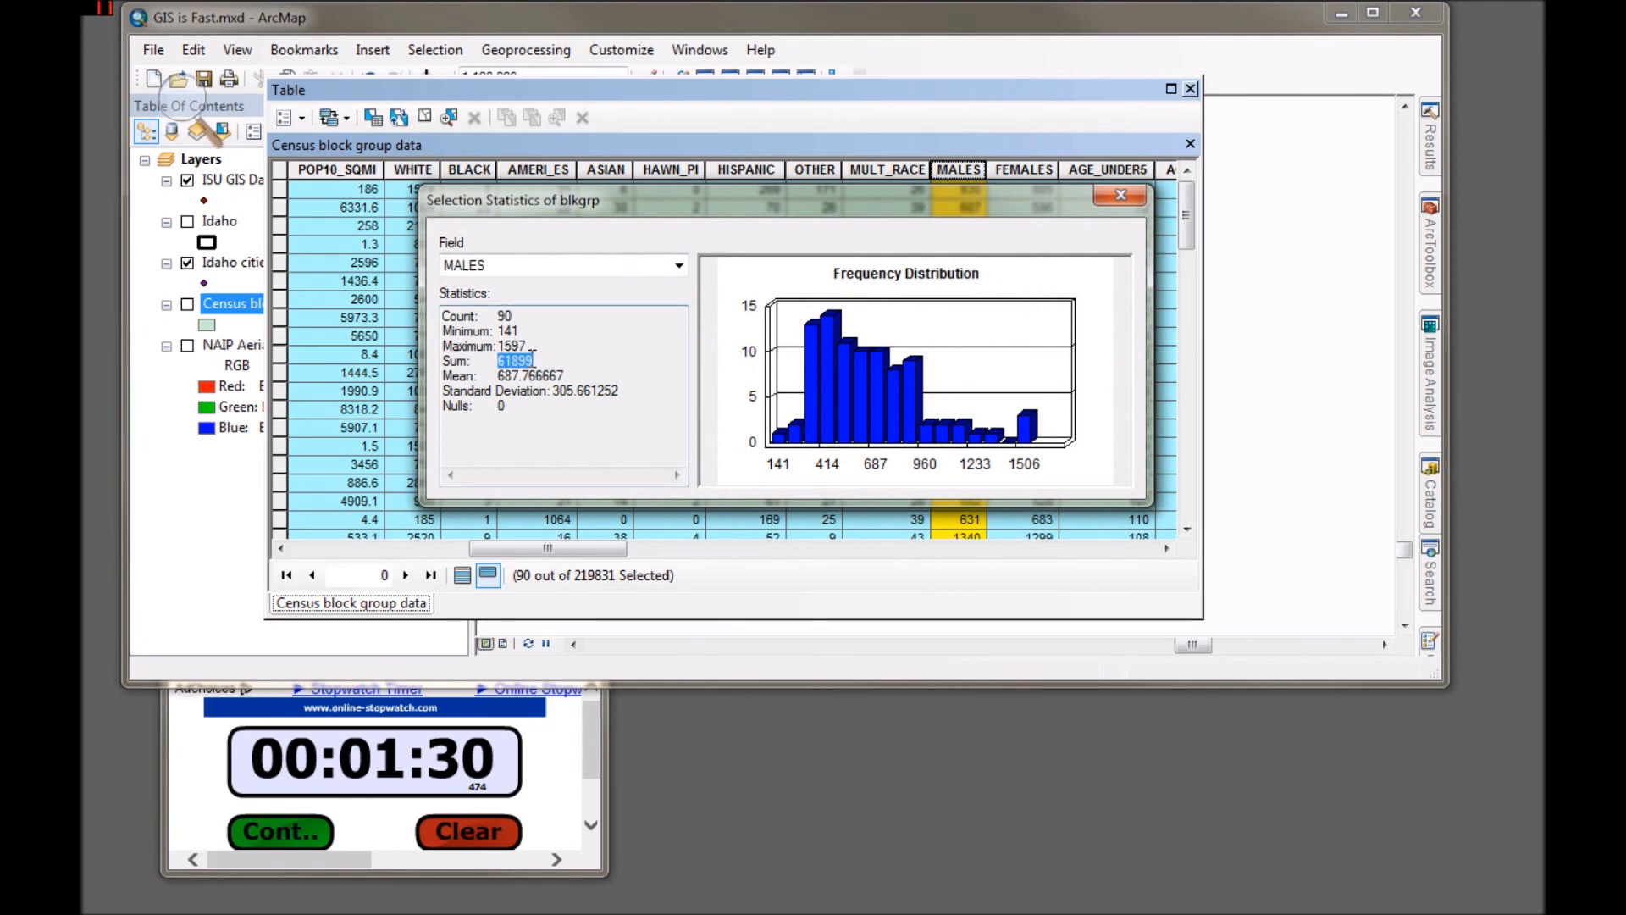